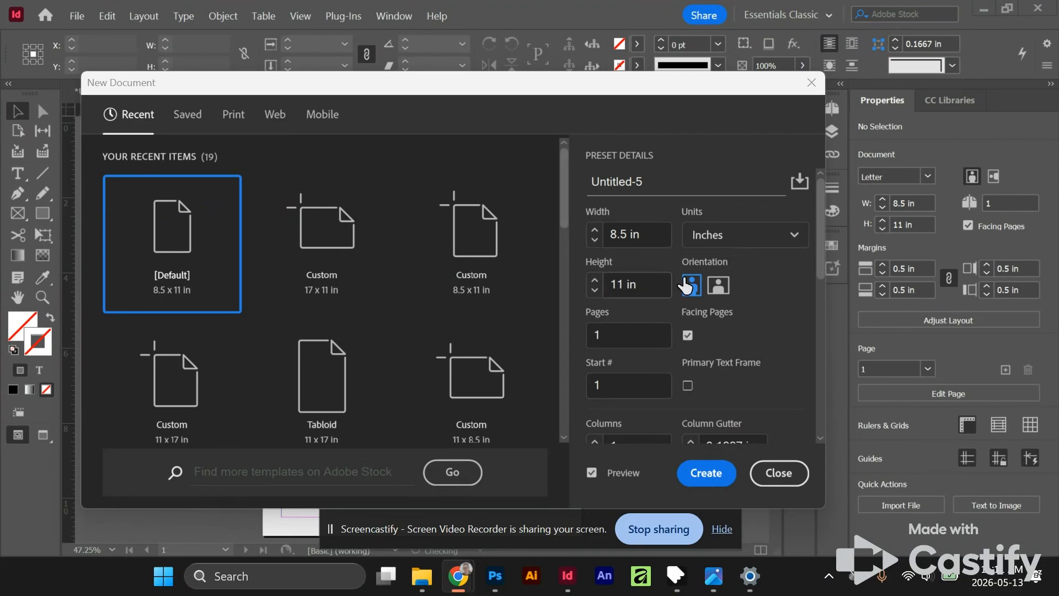
- Create a new portrait document of 8.5 x 11 in with one page and facing pages from the default preset
left_click(823, 239)
mouse_move(823, 239)
left_mouse_down()
mouse_move(825, 256)
mouse_move(827, 223)
left_mouse_up()
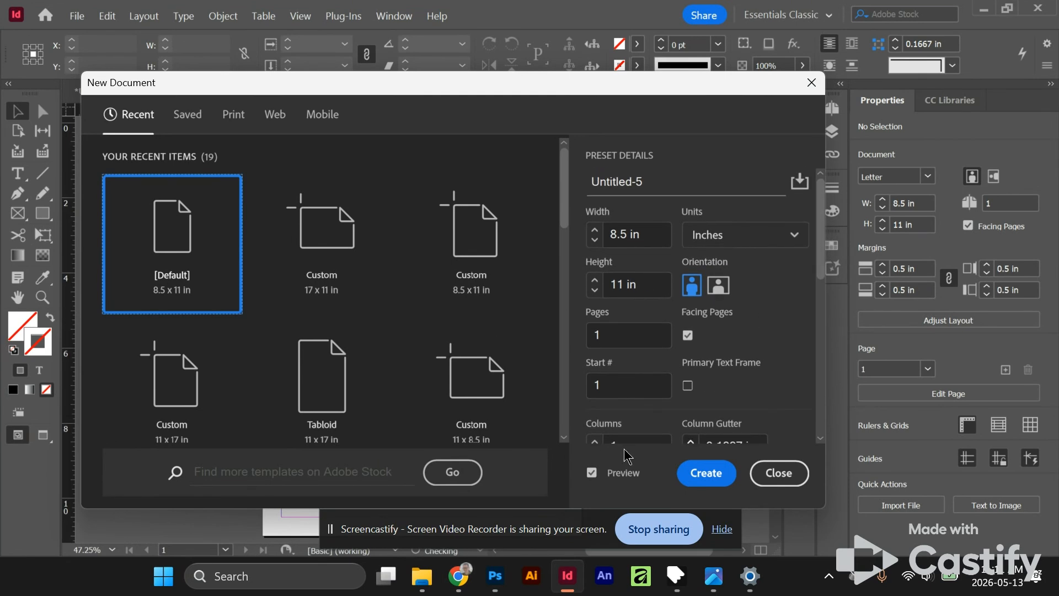
scroll(813, 270, "down", 2)
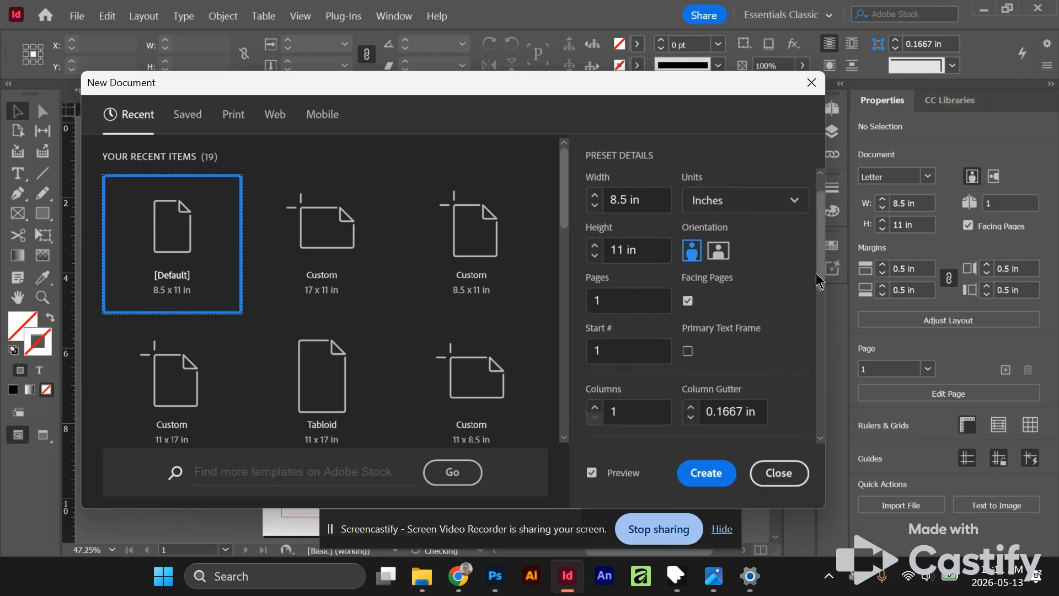
scroll(813, 270, "up", 2)
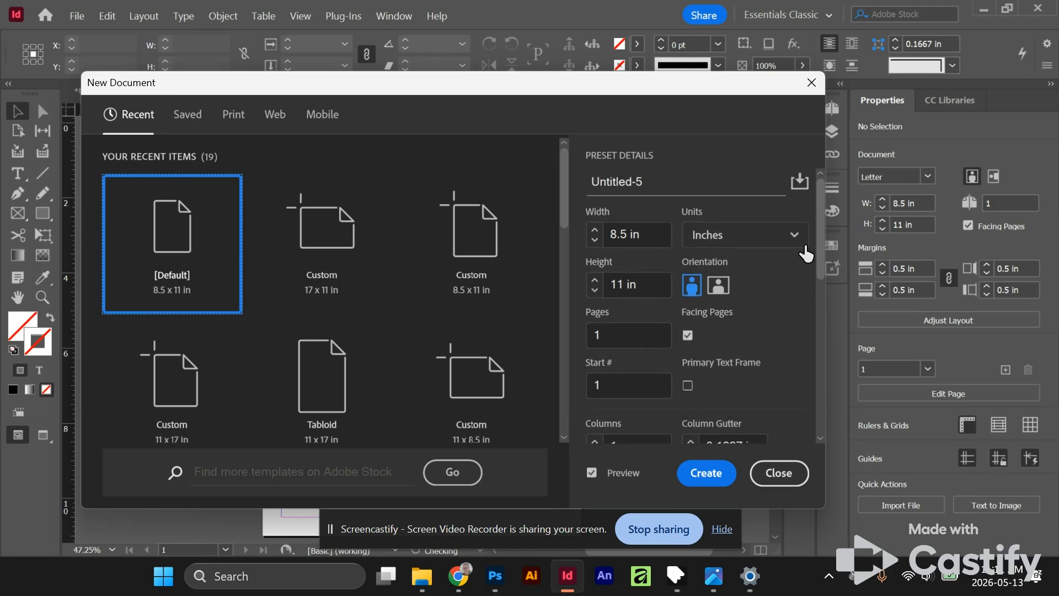
left_click(705, 472)
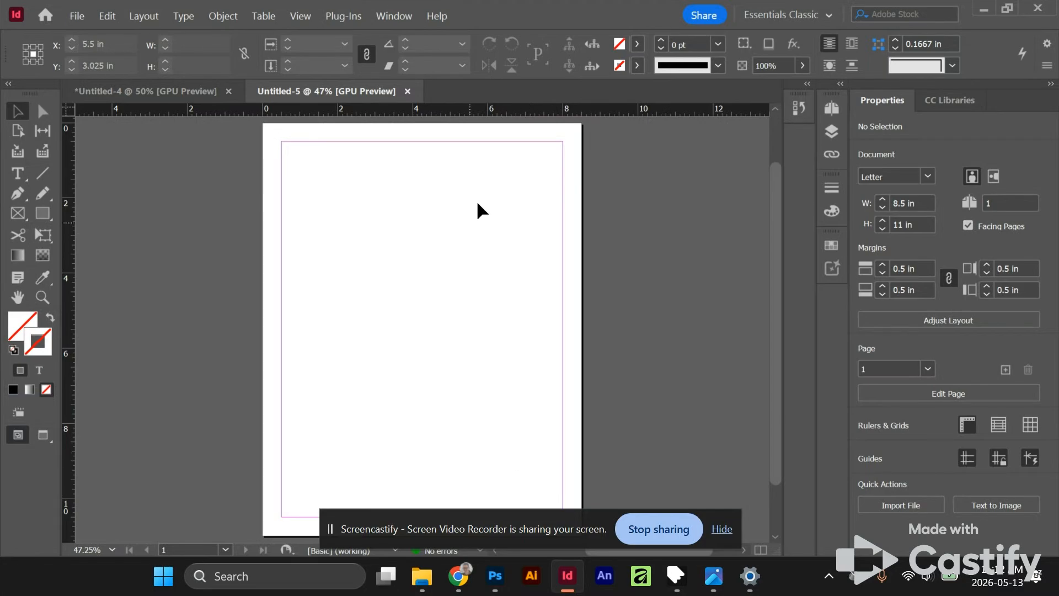
- Draw a text frame about 2.75 in wide and 10 in high along the page's left margin, from top to bottom margin
scroll(455, 353, "left", 2)
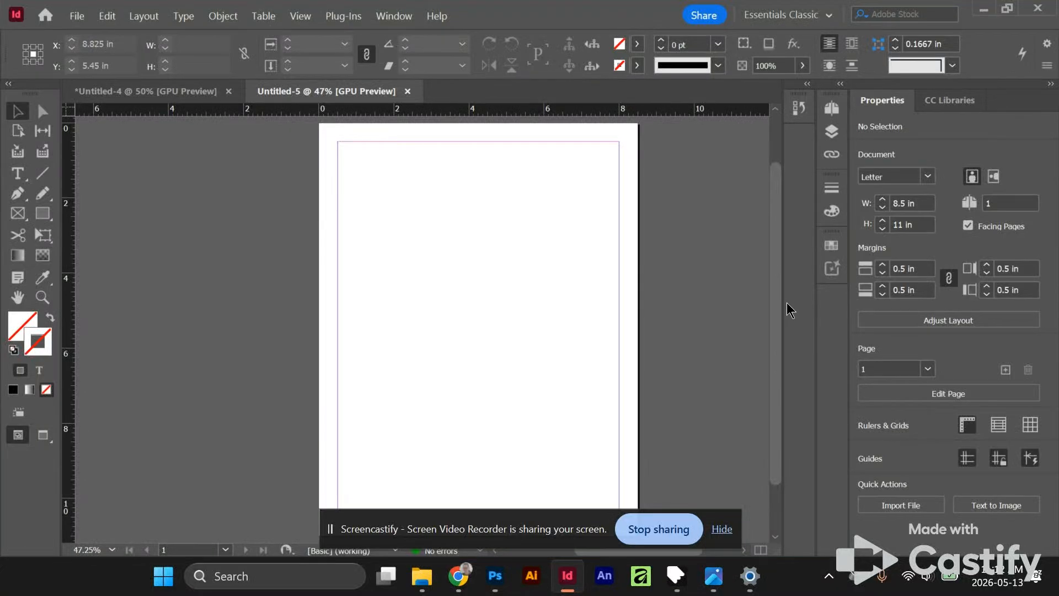
left_click(17, 173)
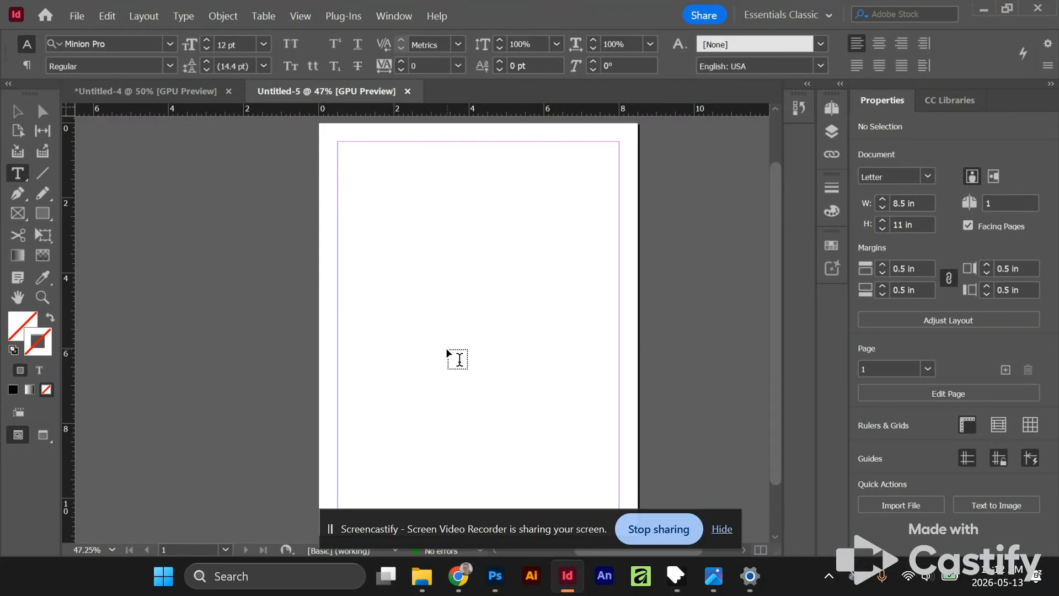
scroll(448, 348, "down", 1)
scroll(448, 340, "up", 1)
scroll(448, 341, "down", 1)
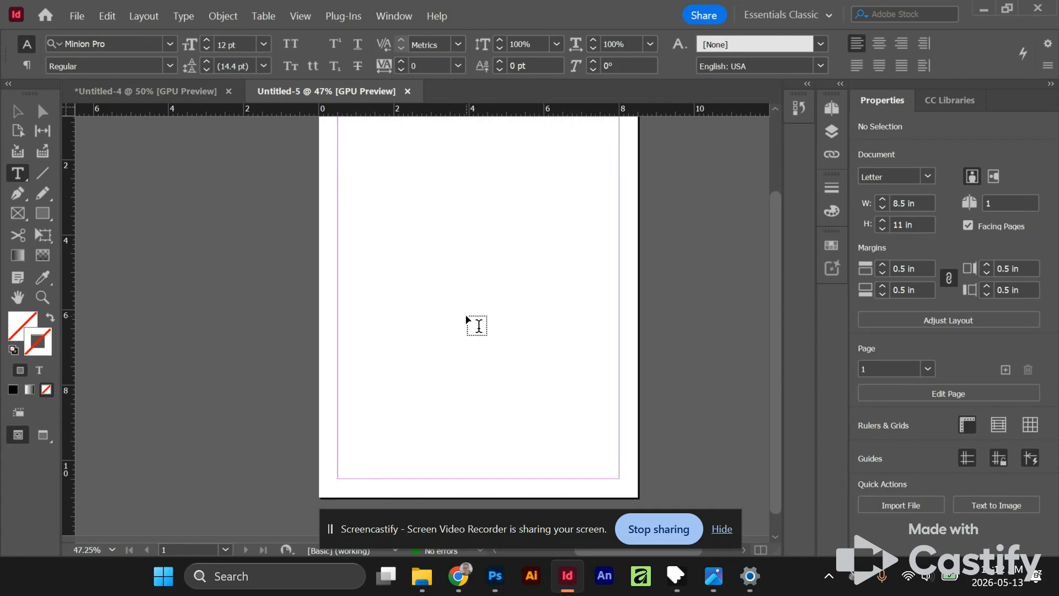
scroll(469, 320, "up", 1)
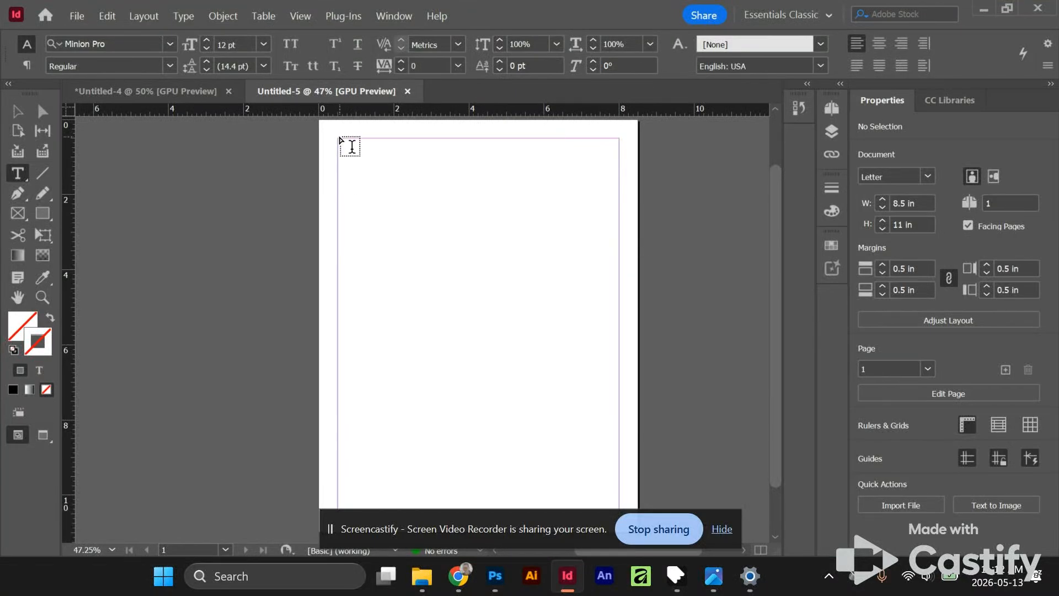
left_click_drag(337, 139, 441, 512)
scroll(476, 468, "up", 1)
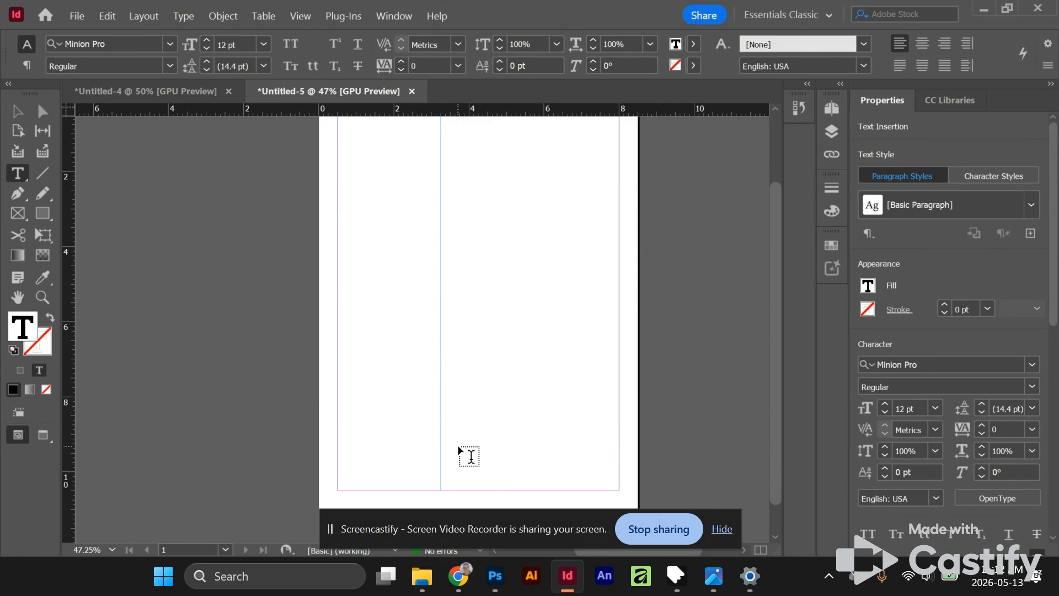
scroll(393, 232, "up", 1)
scroll(393, 231, "down", 1)
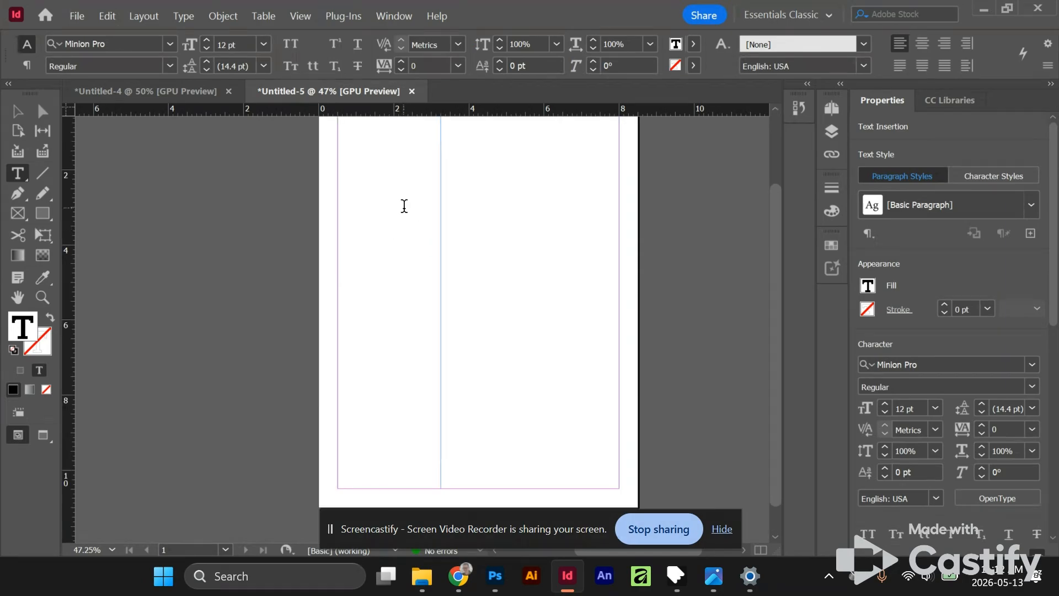
- Fill the new text frame with placeholder text
right_click(381, 203)
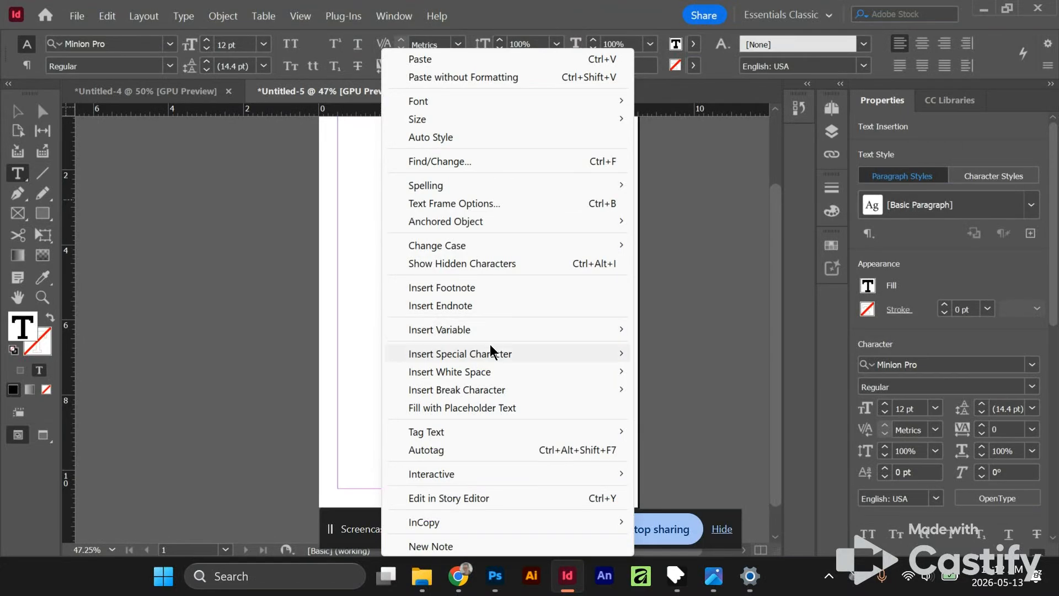
left_click(494, 407)
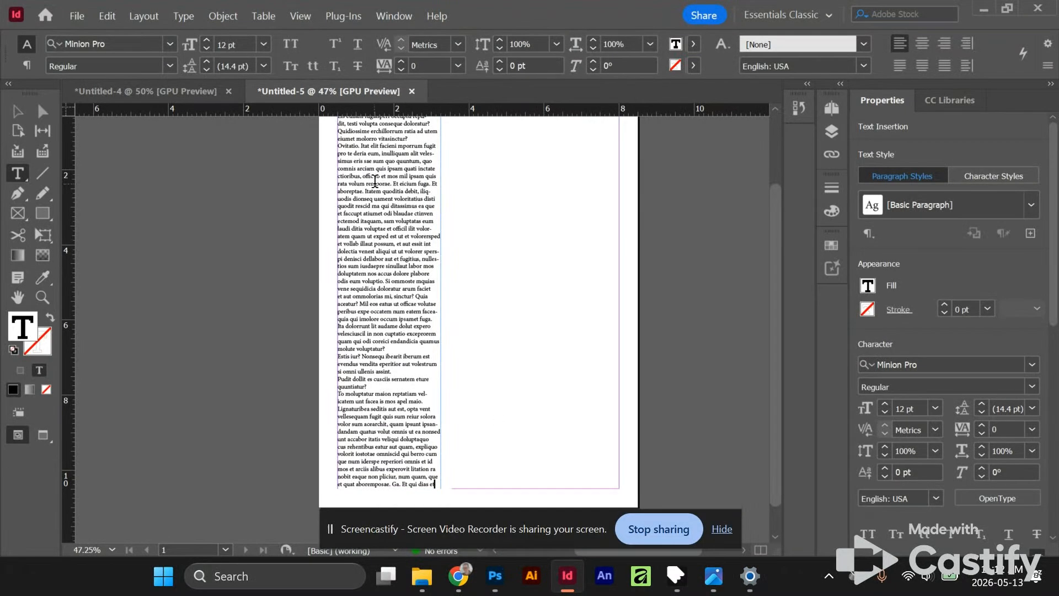
scroll(375, 181, "up", 4)
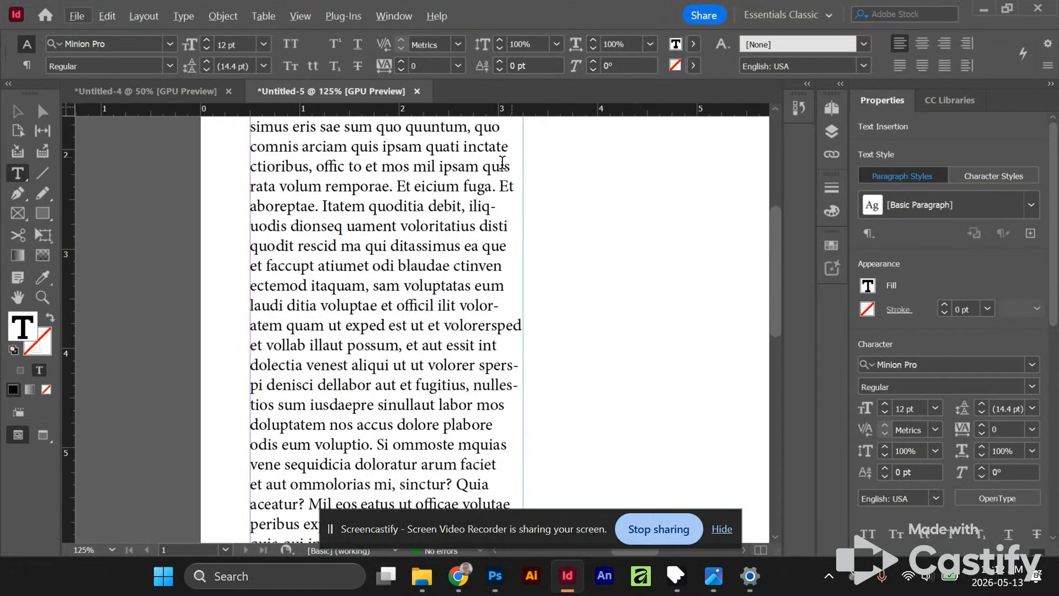
scroll(485, 171, "up", 2)
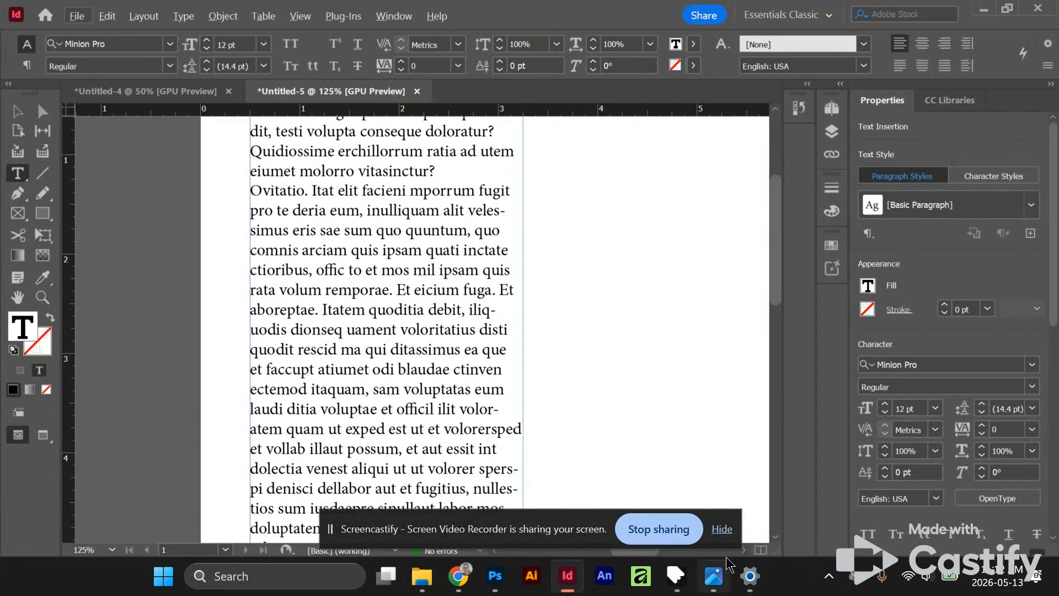
left_click(722, 530)
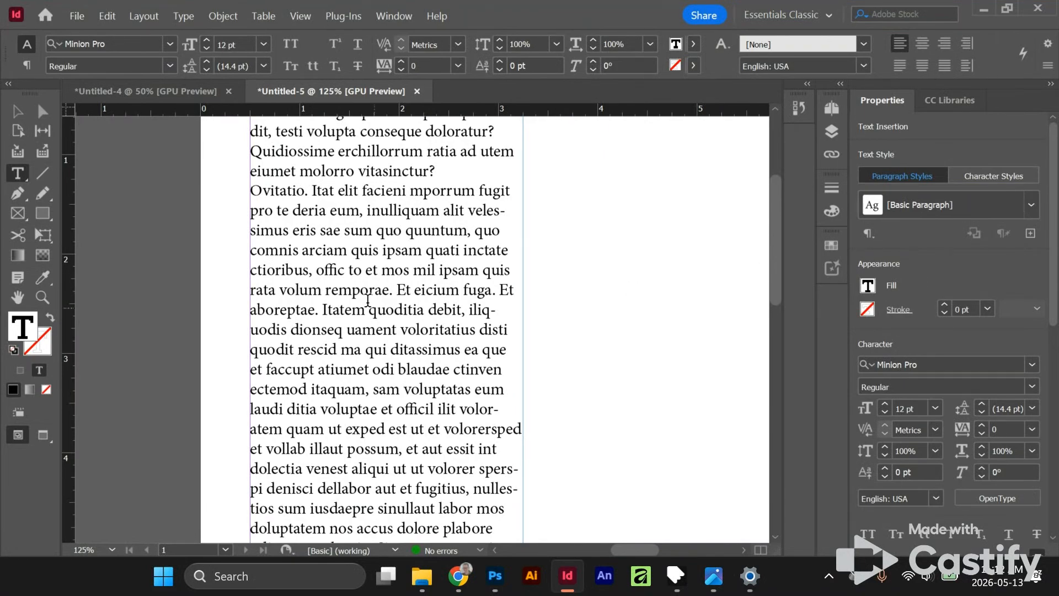
scroll(373, 280, "down", 2, "alt")
scroll(380, 284, "down", 5)
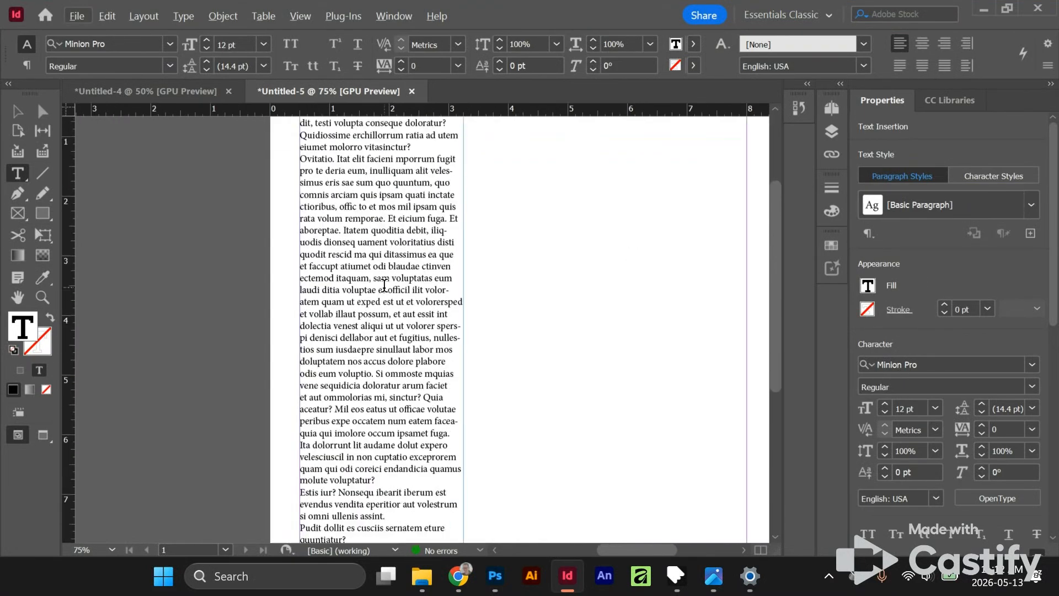
scroll(385, 285, "up", 3)
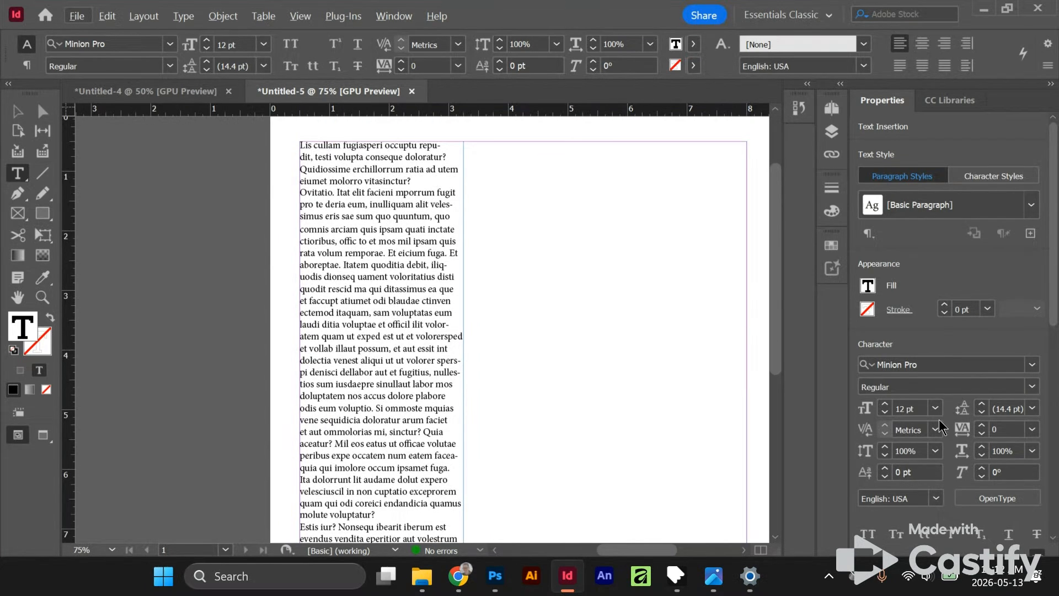
- Set the font size of all the text in the frame to 8 pt
key("ctrl+a")
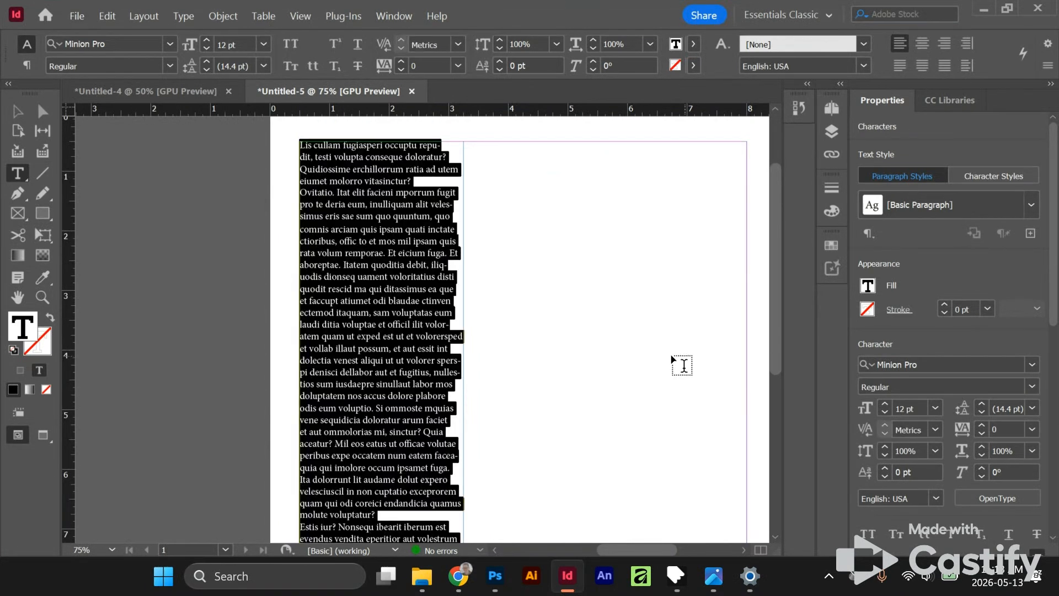
left_click(884, 415)
left_click(885, 415)
left_click(885, 415)
left_click(885, 415)
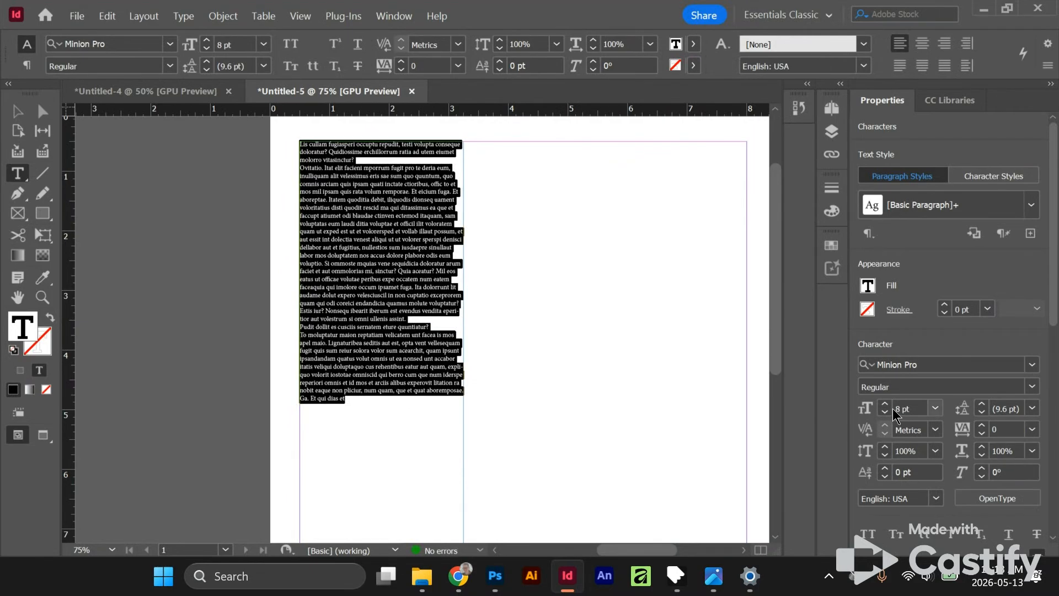
- Set the leading of all the text in the frame to 11 pt
key("ctrl")
key("ctrl")
left_click(982, 405)
left_click(981, 404)
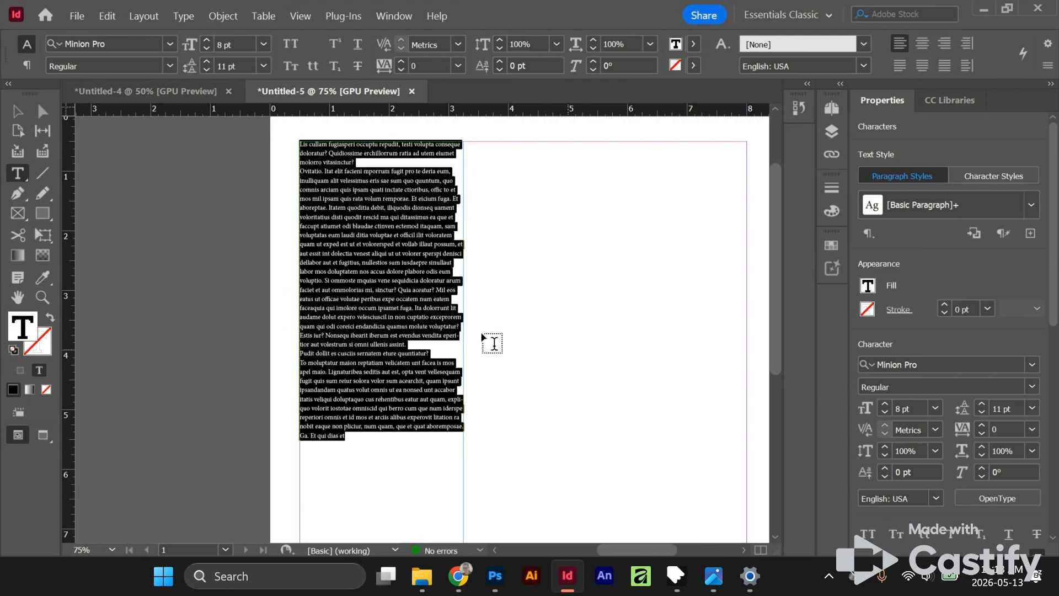
left_click(985, 403)
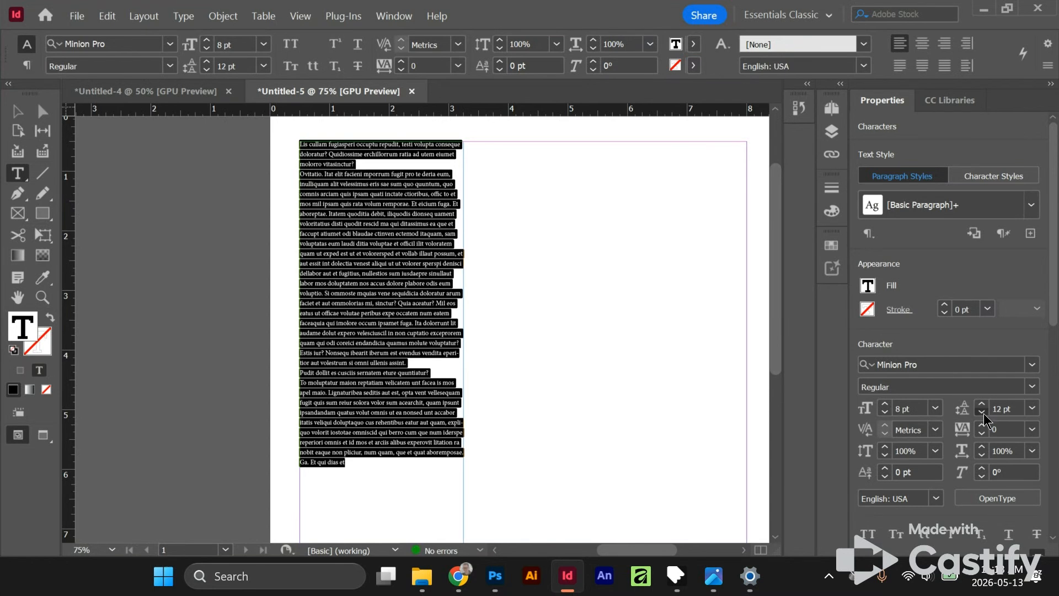
left_click(983, 413)
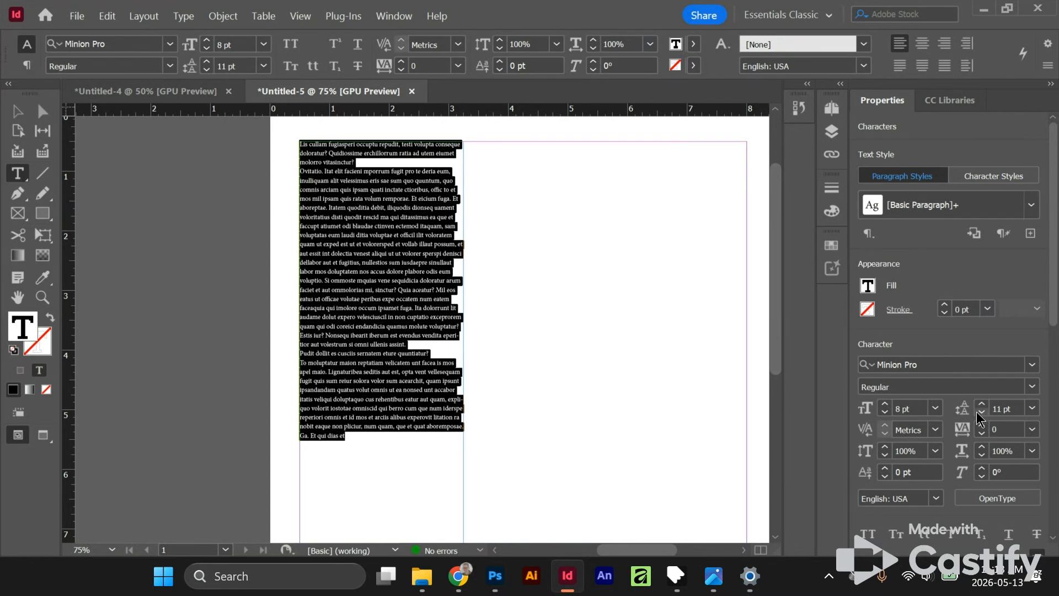
key("Escape")
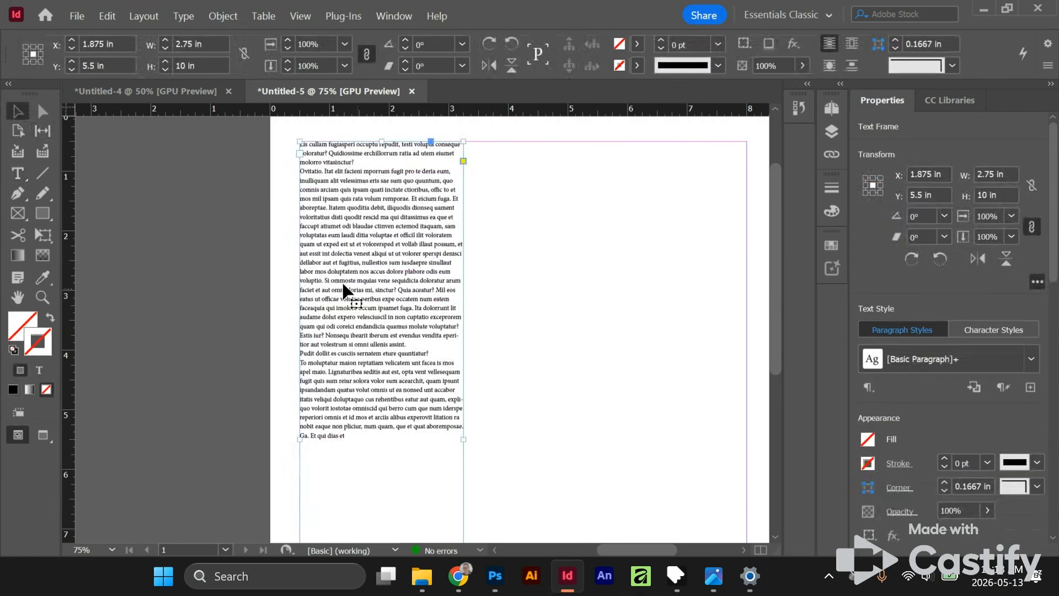
- Fill the empty lower part of the text frame with more placeholder text, starting from the end of the existing text
scroll(389, 273, "up", 1)
scroll(389, 273, "down", 1)
scroll(372, 432, "down", 2)
right_click(372, 367)
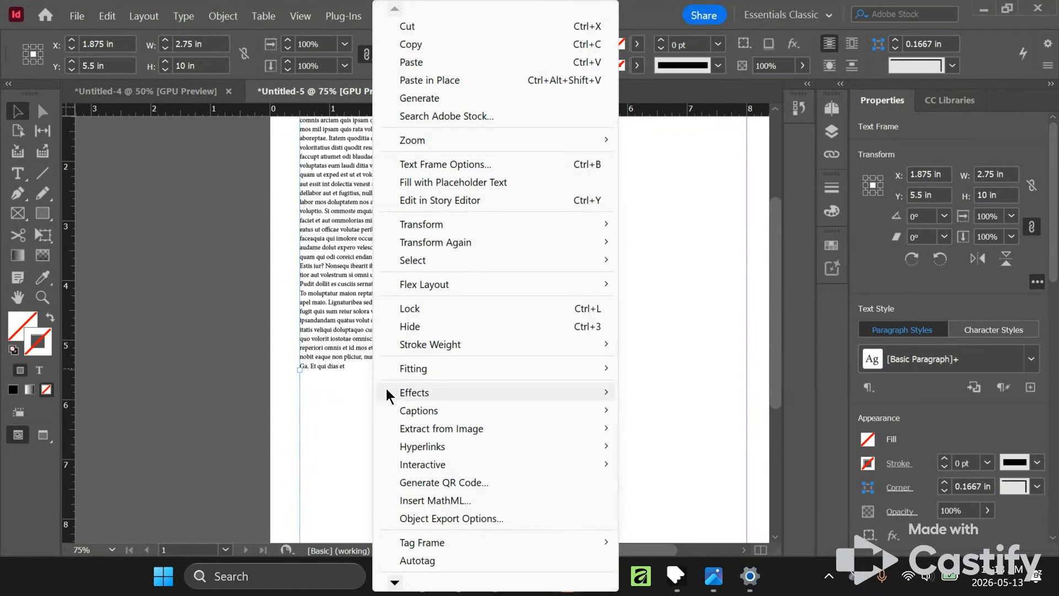
left_click(349, 381)
double_click(352, 365)
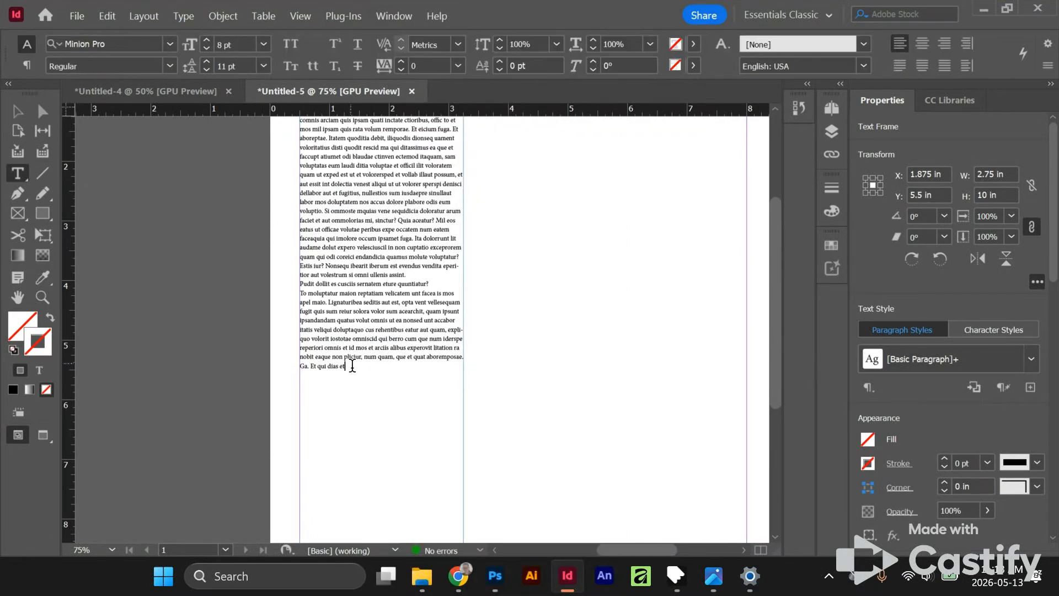
right_click(354, 368)
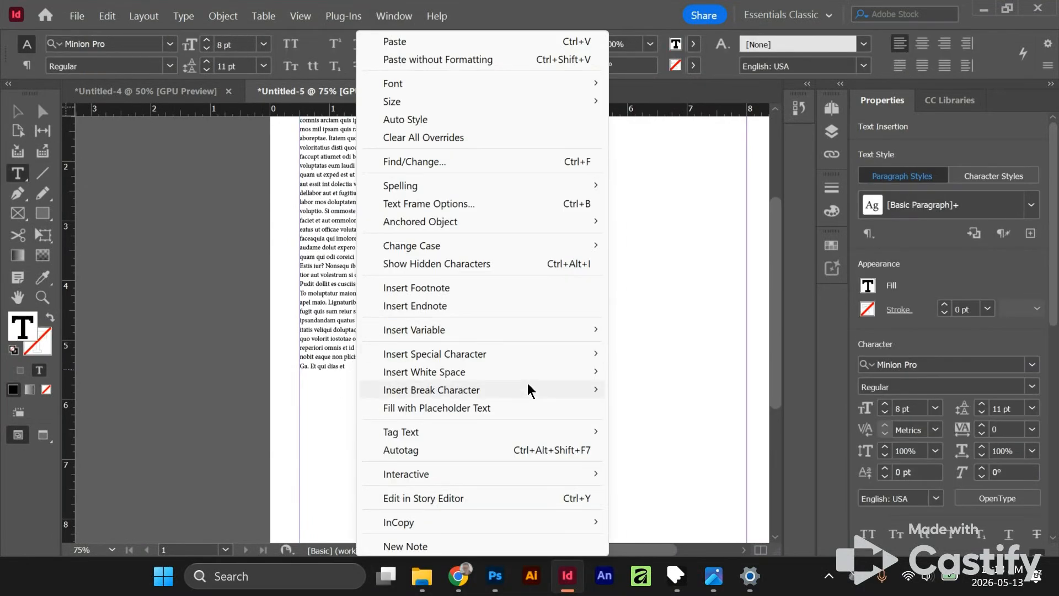
left_click(435, 408)
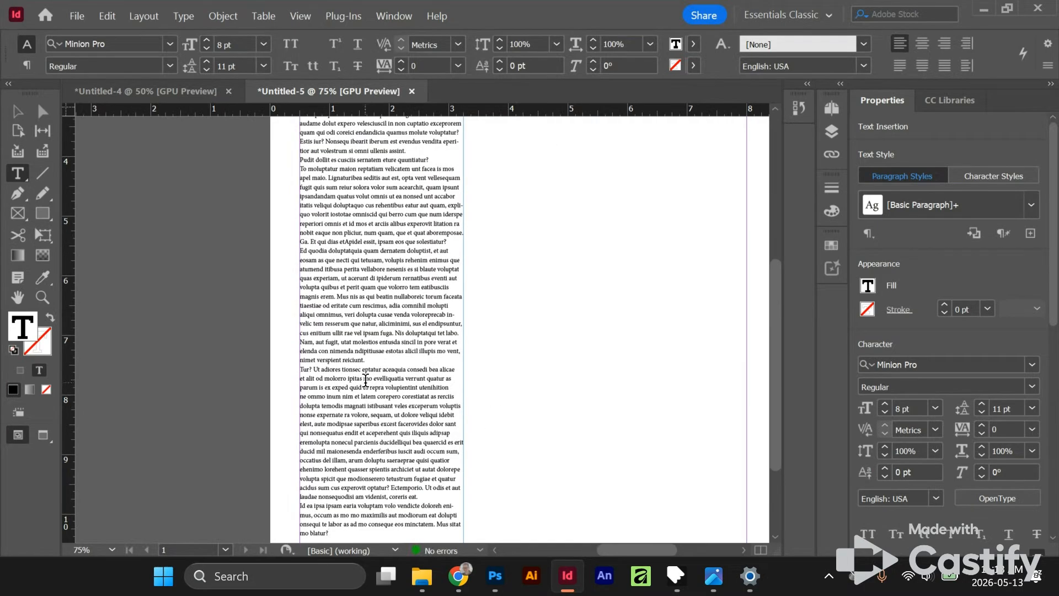
scroll(366, 381, "down", 4)
scroll(365, 381, "up", 5)
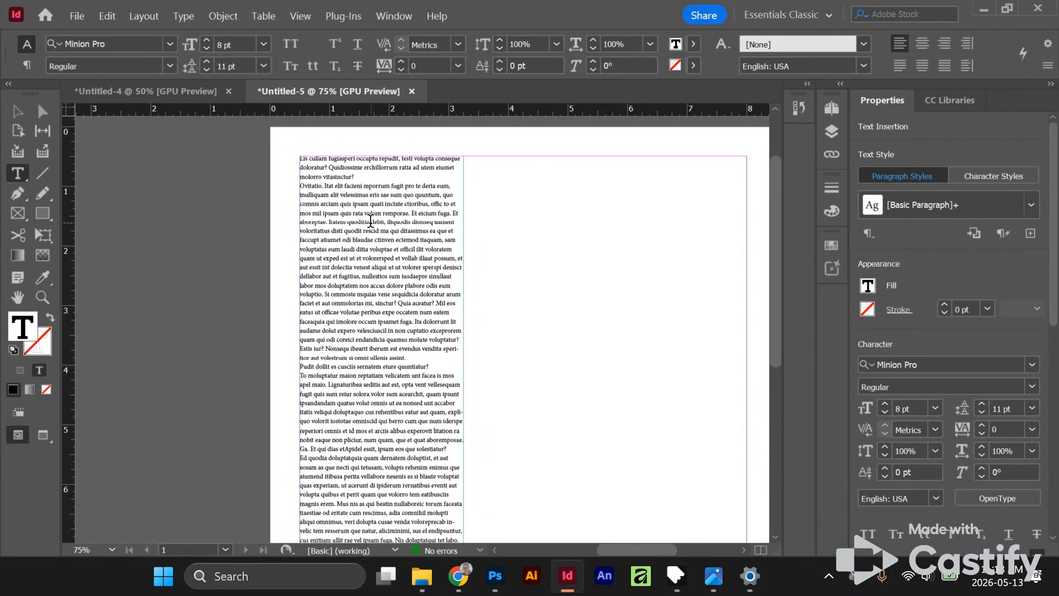
- Deselect the text frame and show the baseline grid to compare it with the text lines
scroll(464, 236, "up", 2, "alt")
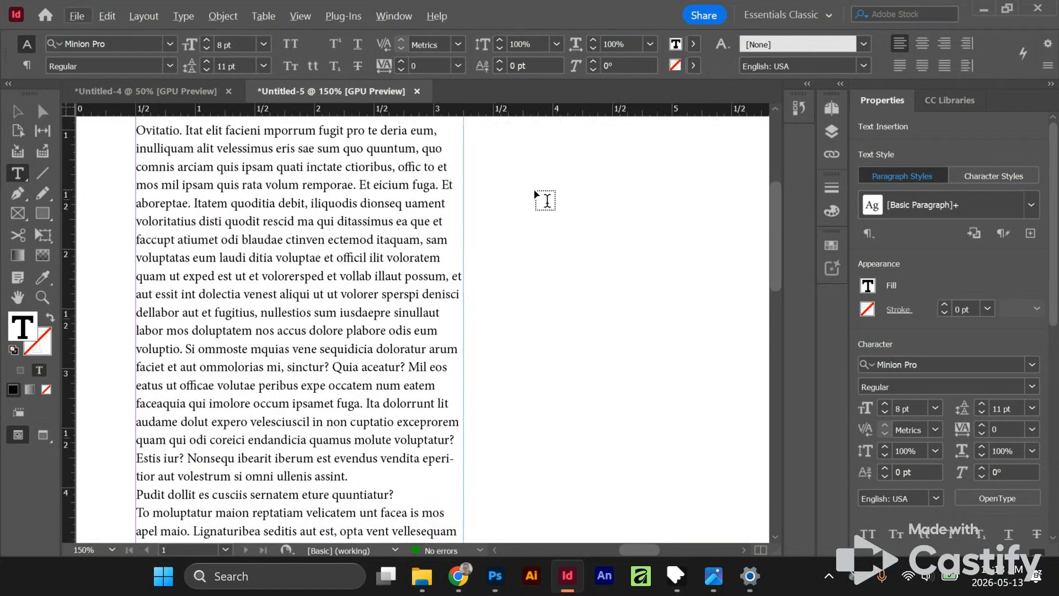
key("Escape")
left_click(591, 232)
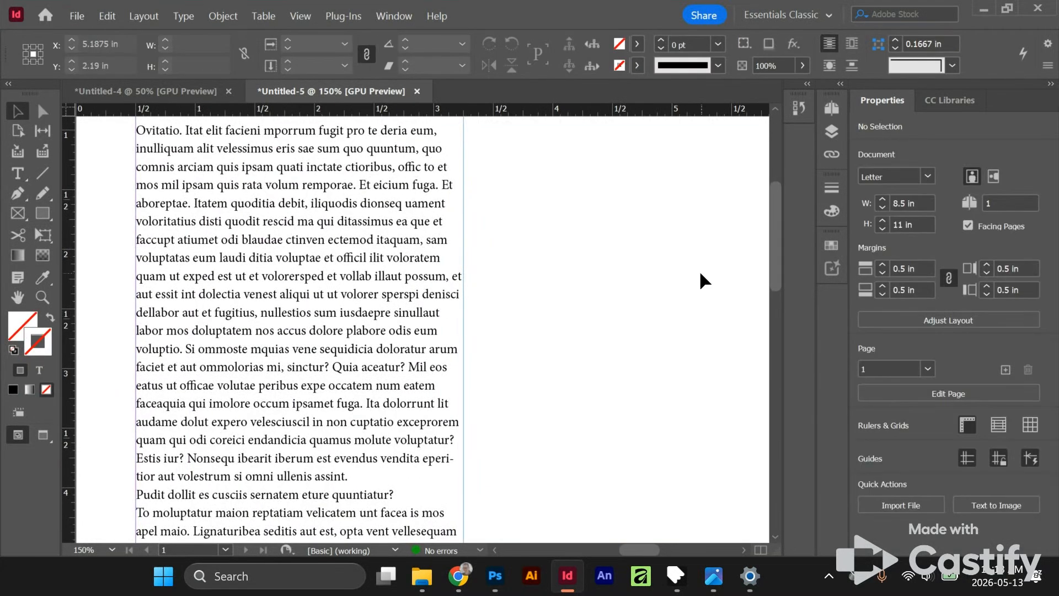
left_click_drag(582, 185, 538, 260)
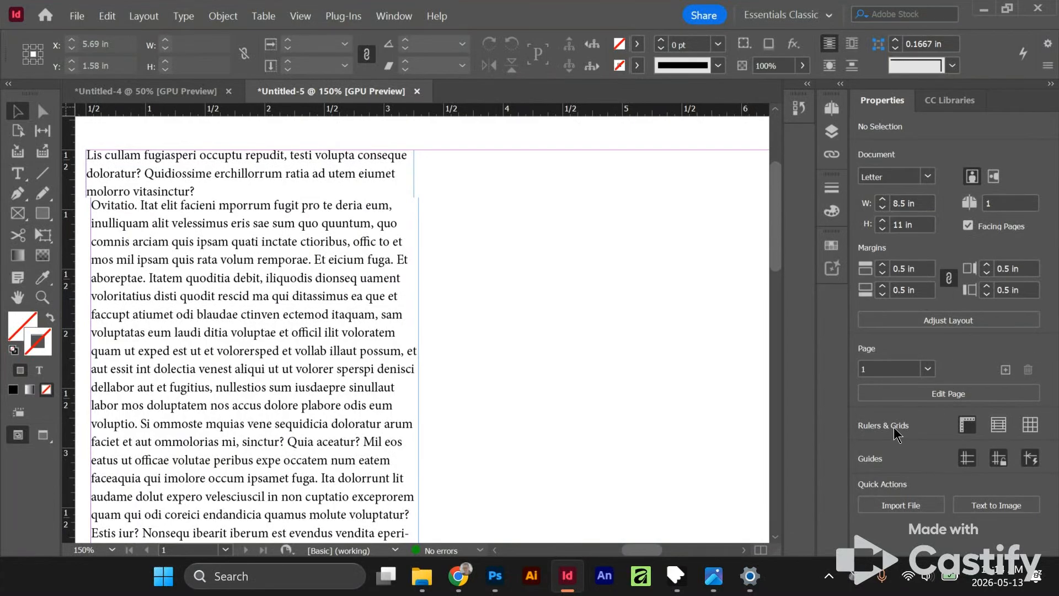
left_click(966, 425)
left_click(966, 425)
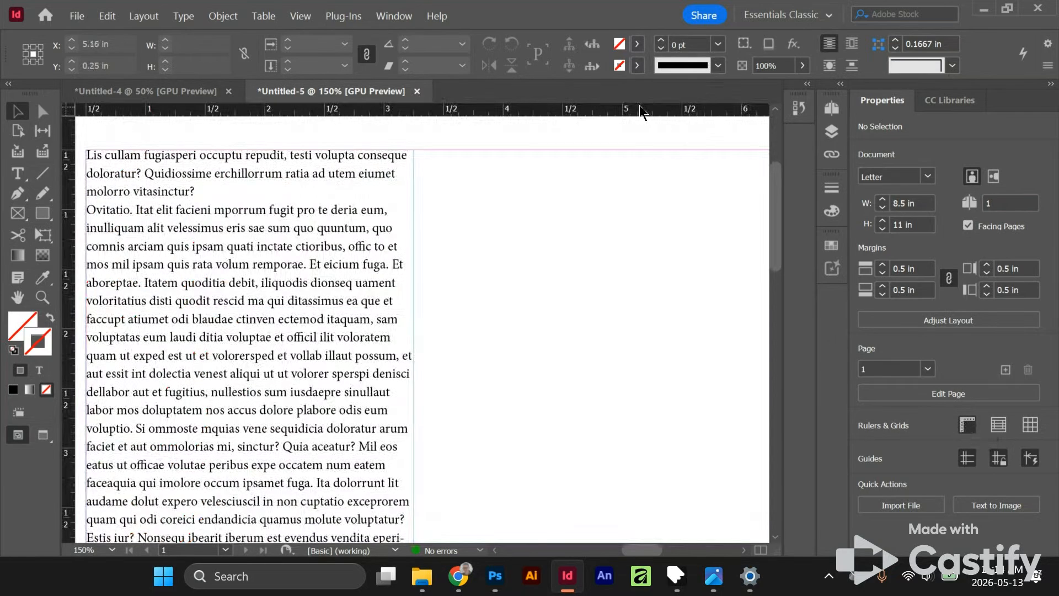
left_click(998, 425)
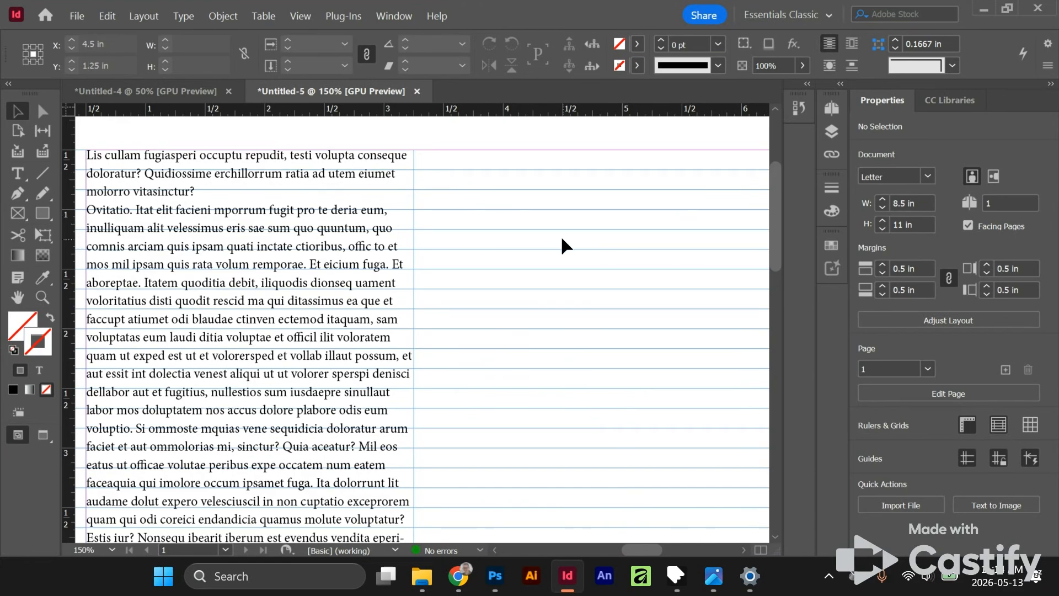
scroll(321, 360, "down", 5)
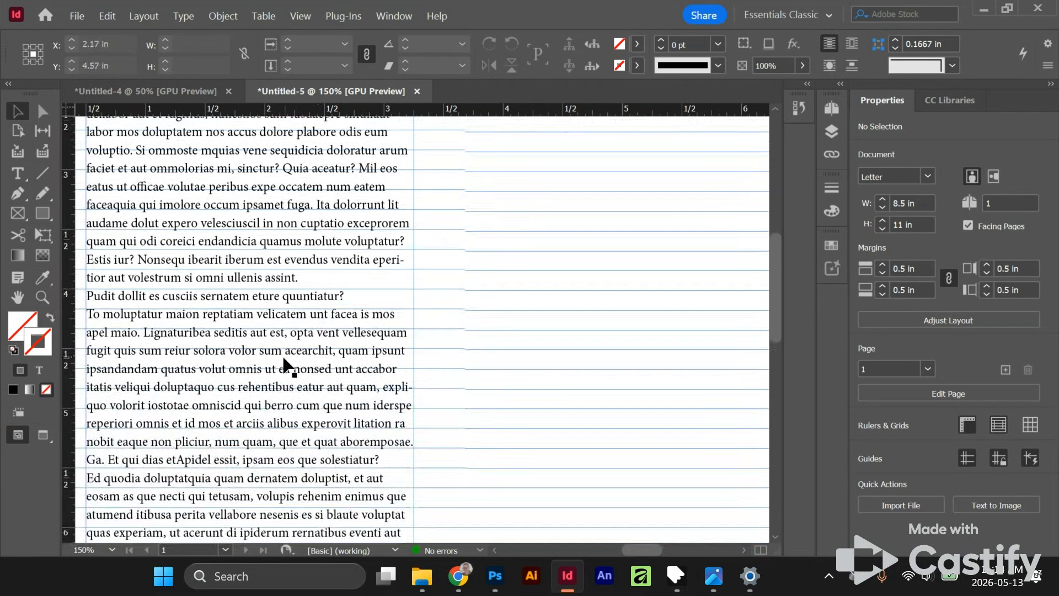
scroll(322, 360, "up", 3)
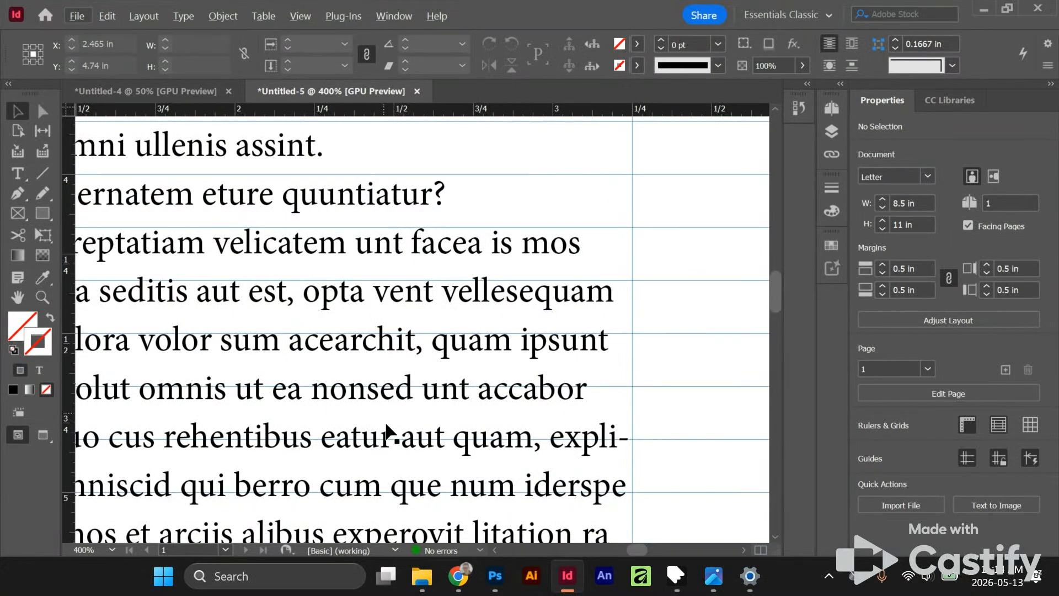
scroll(438, 398, "down", 3)
scroll(430, 386, "down", 2)
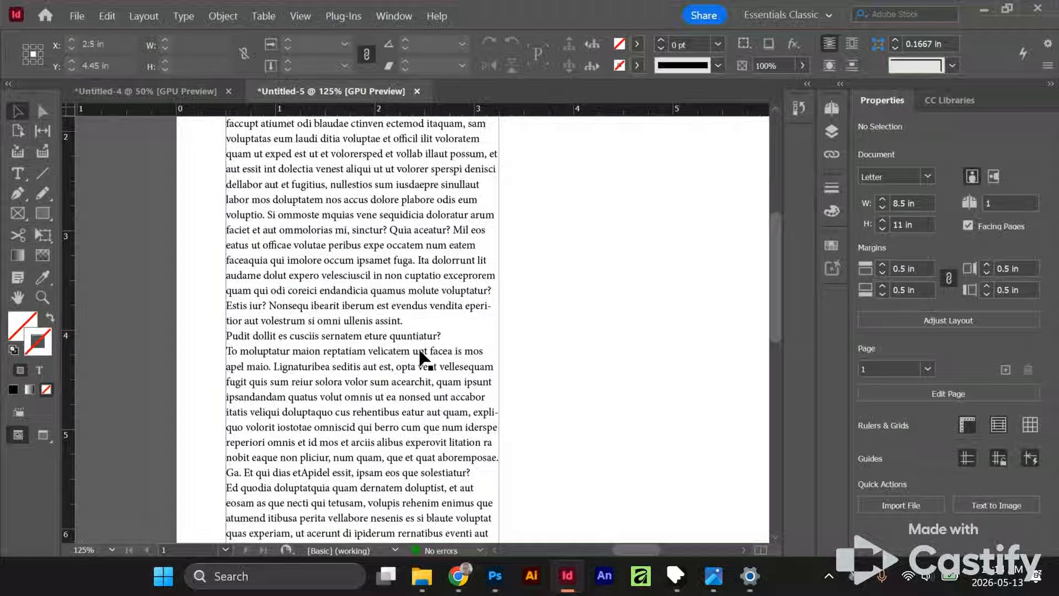
scroll(409, 300, "up", 4)
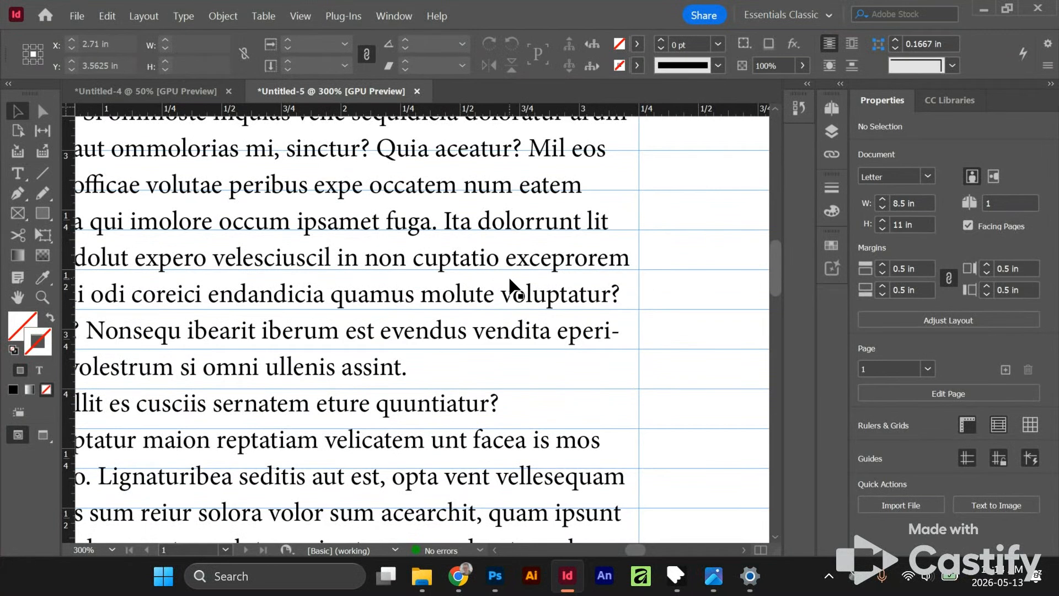
scroll(529, 306, "down", 3)
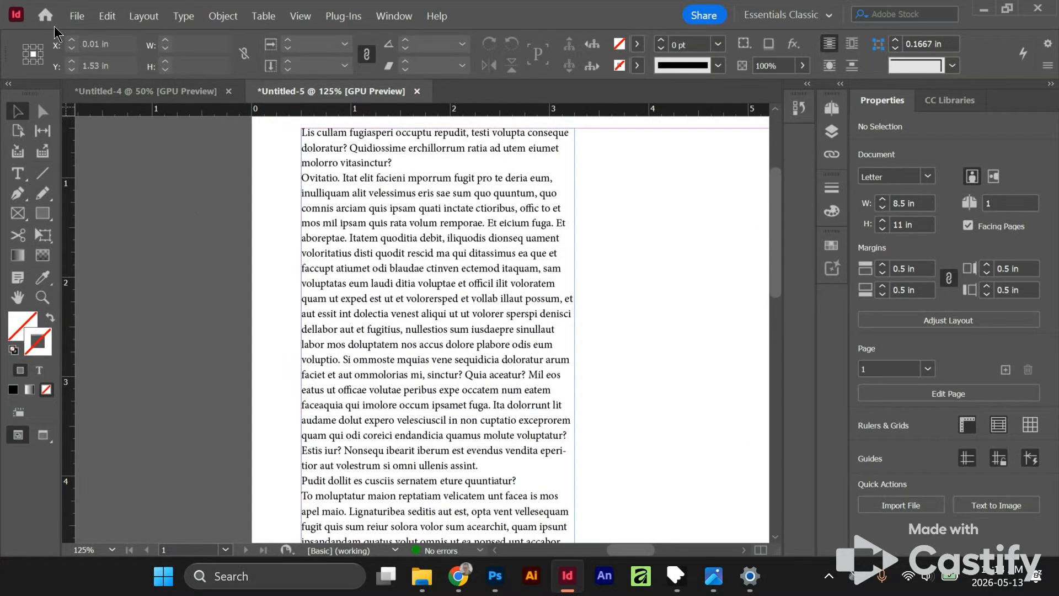
left_click(117, 17)
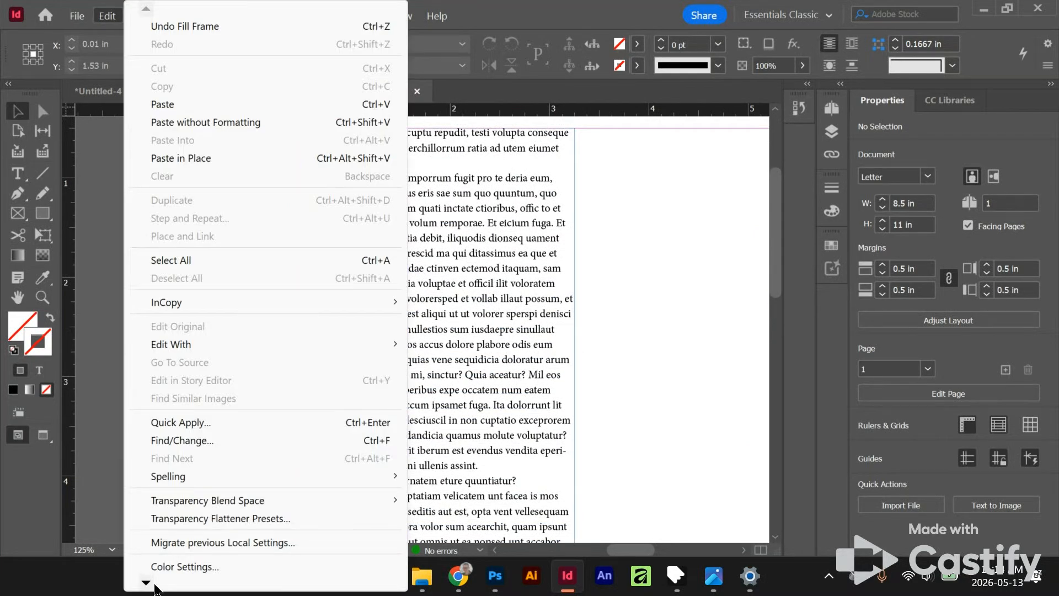
mouse_move(155, 588)
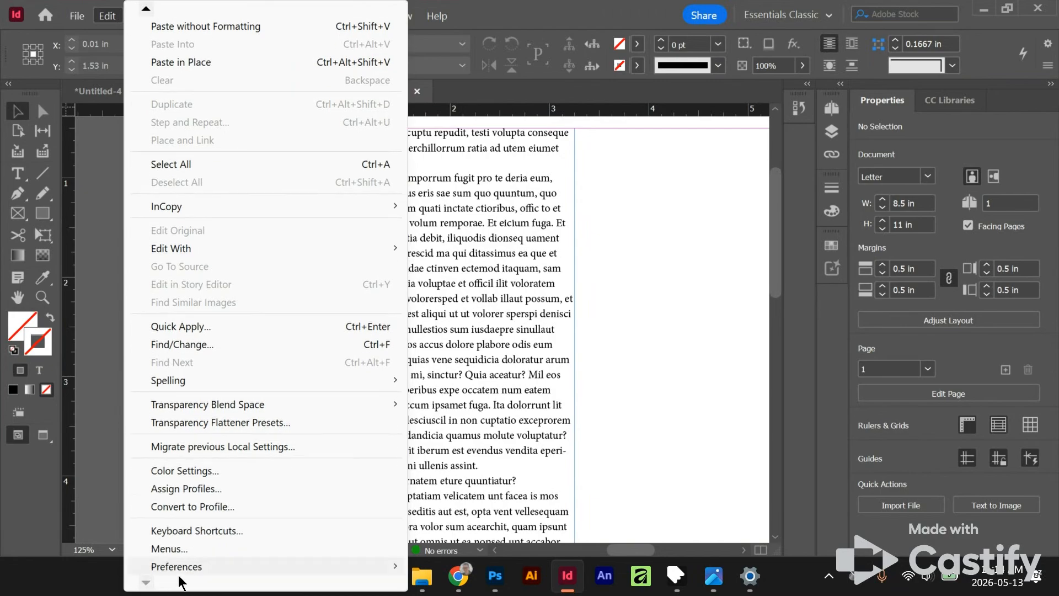
mouse_move(183, 571)
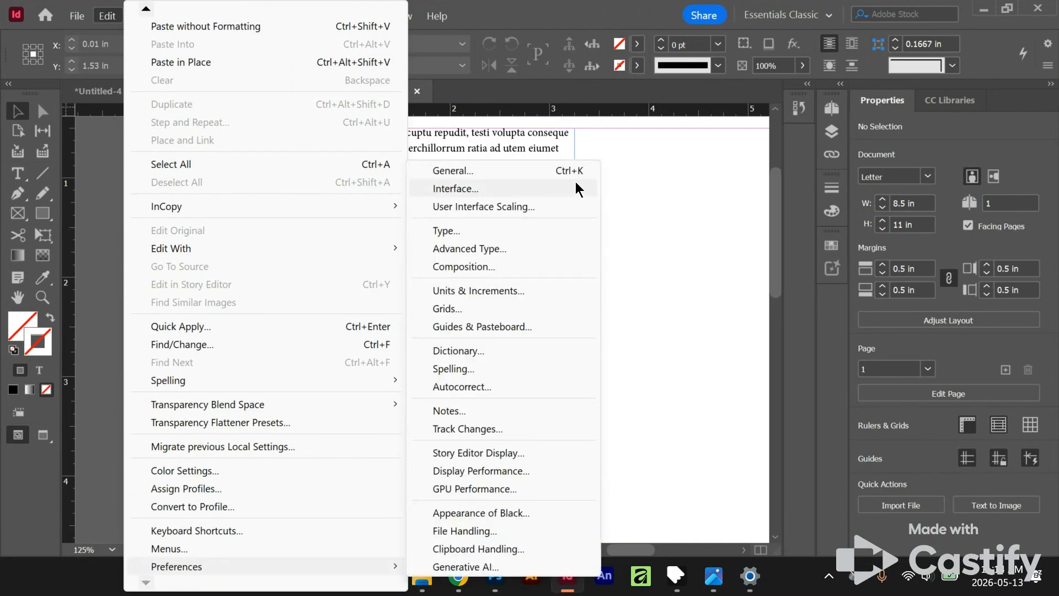
key("ctrl+k")
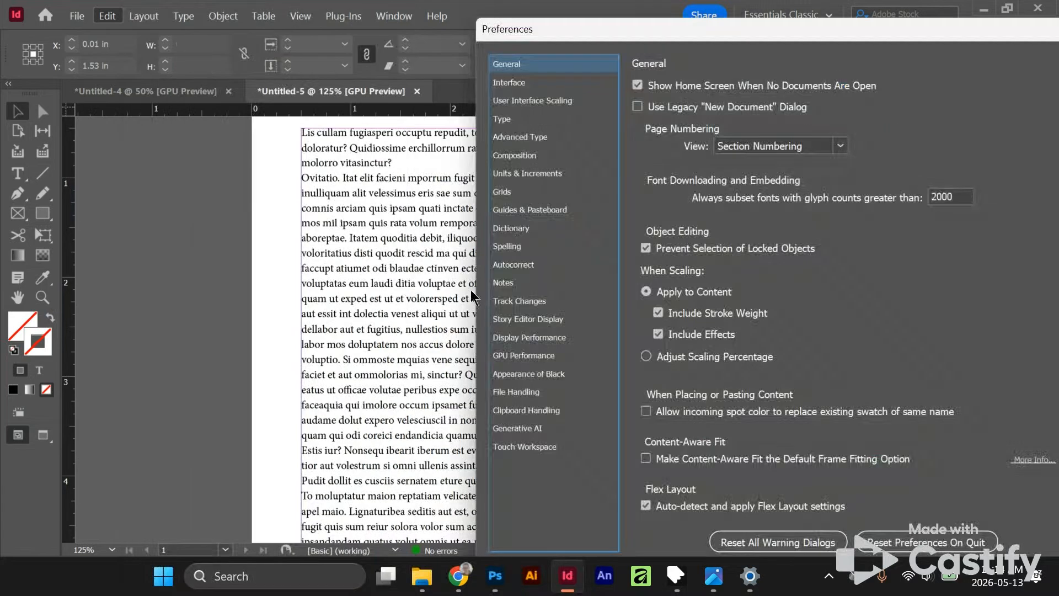
left_click_drag(610, 25, 401, 3)
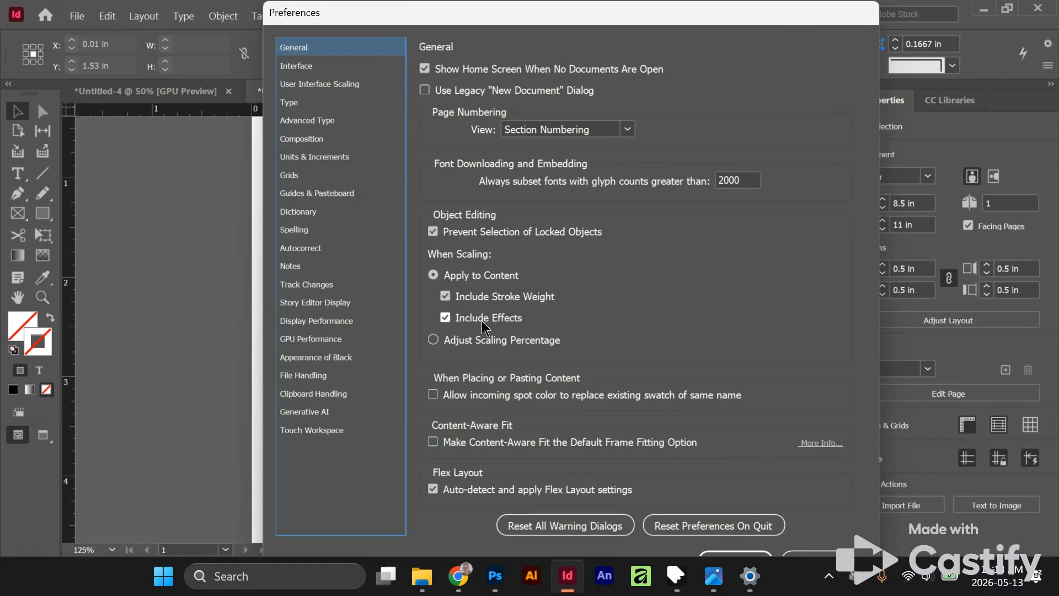
left_click(299, 181)
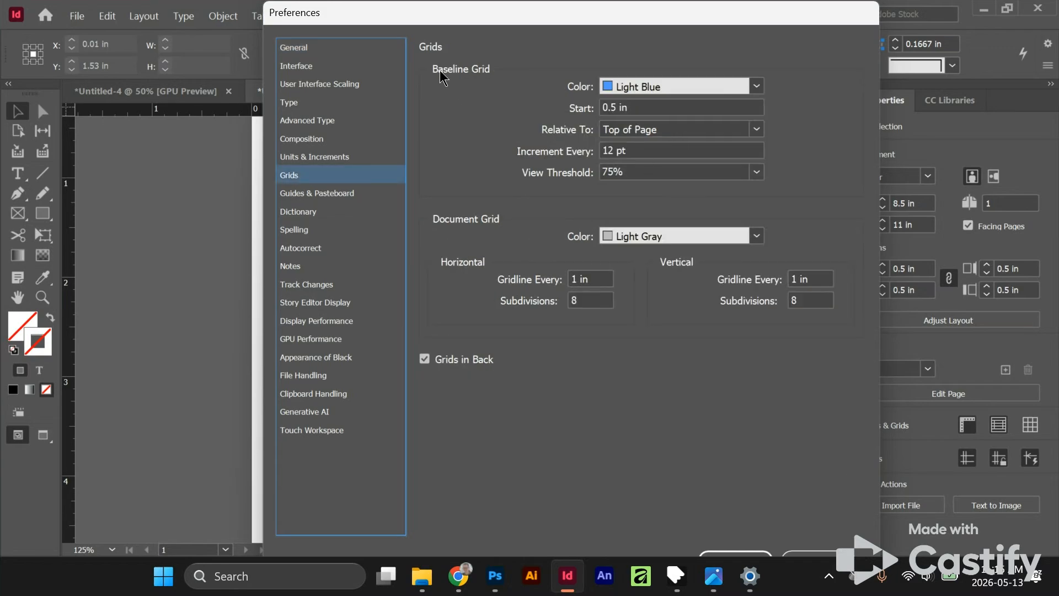
key("ctrl")
key("ctrl")
left_click(659, 111)
left_click_drag(660, 114, 540, 111)
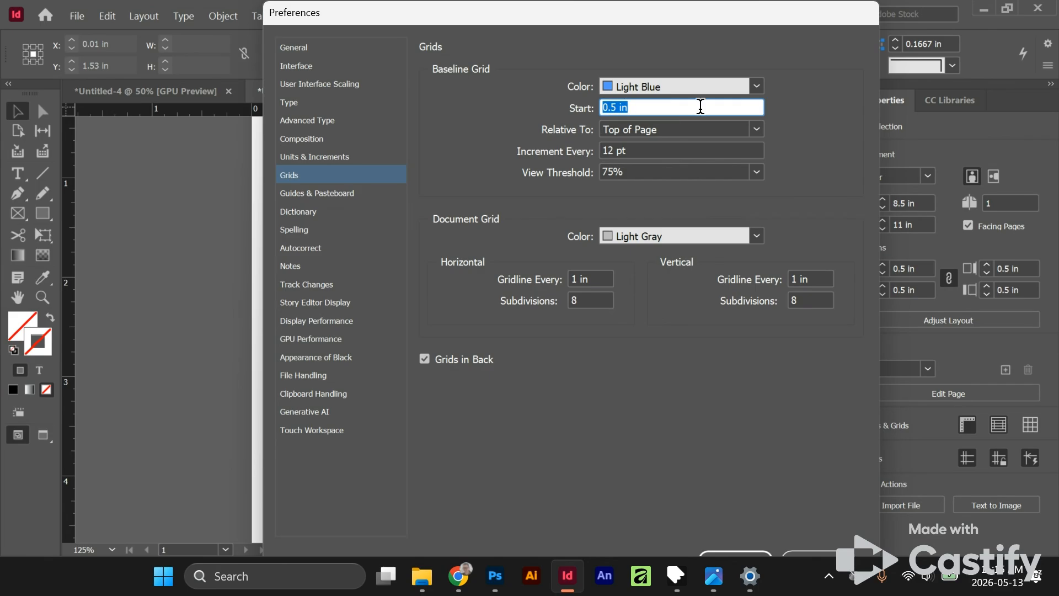
type("0")
key("Return")
- Set both the horizontal and vertical ruler units to Points in the preferences and apply them
left_click(107, 16)
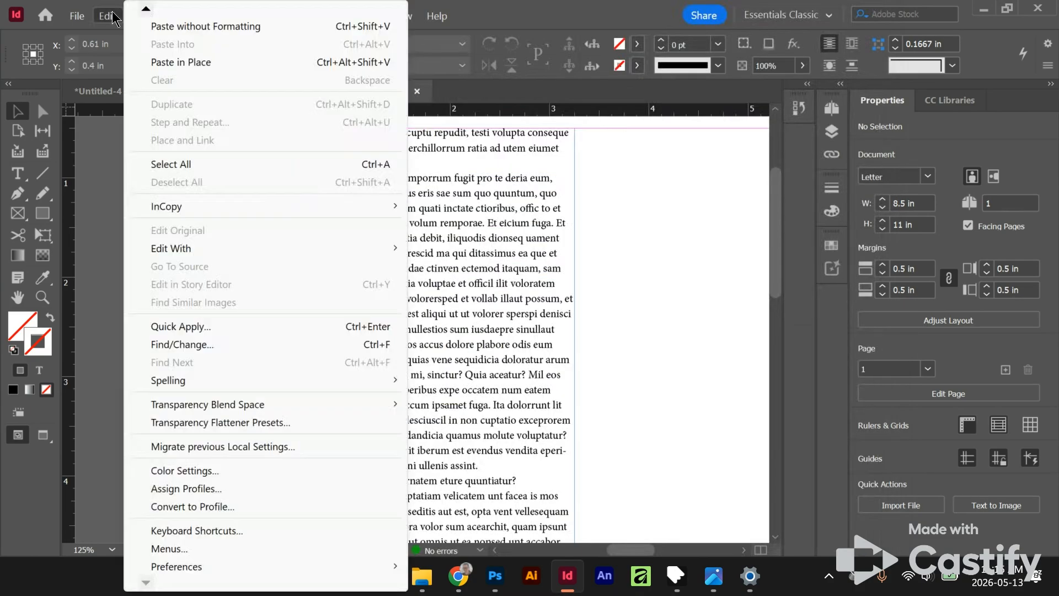
left_click(216, 429)
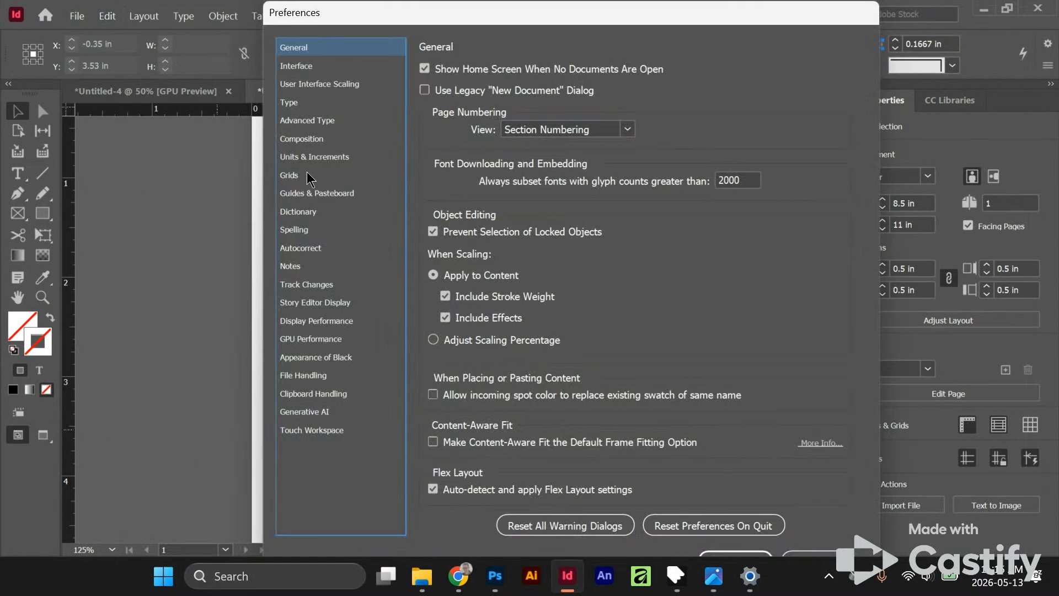
left_click(309, 175)
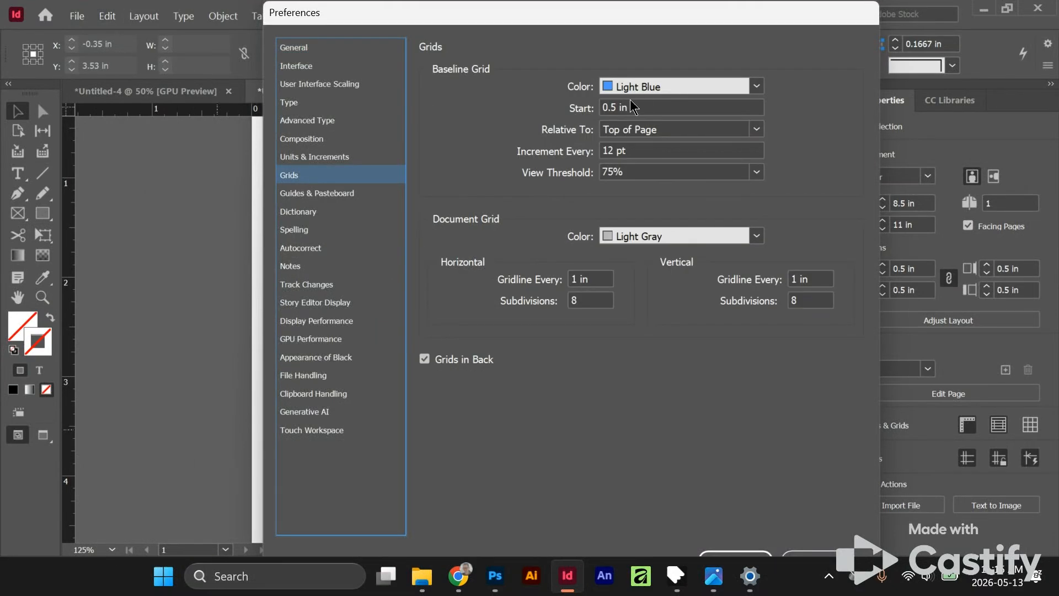
left_click(314, 159)
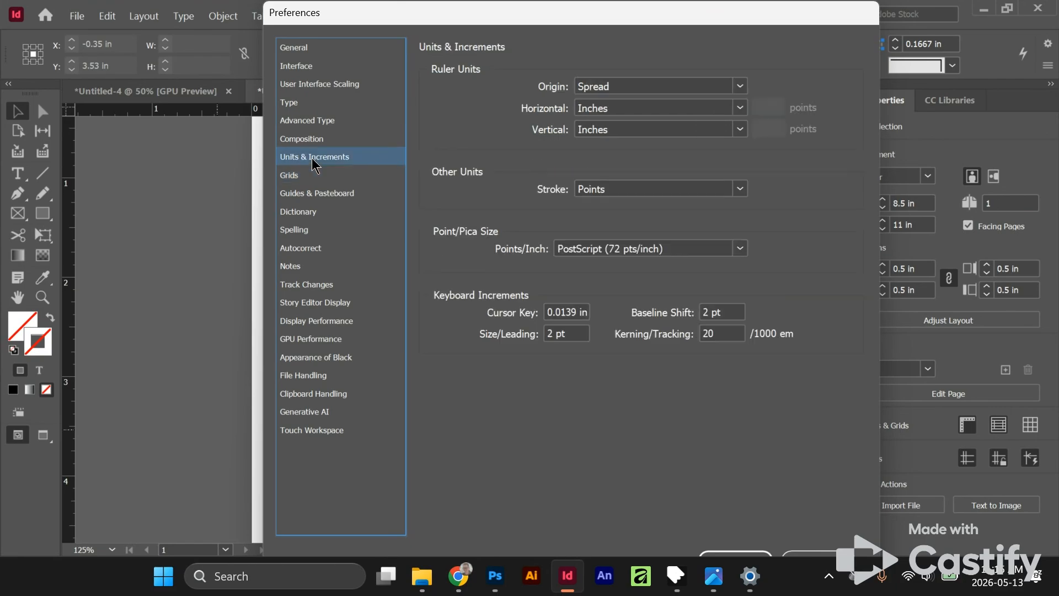
left_click(624, 107)
key("Escape")
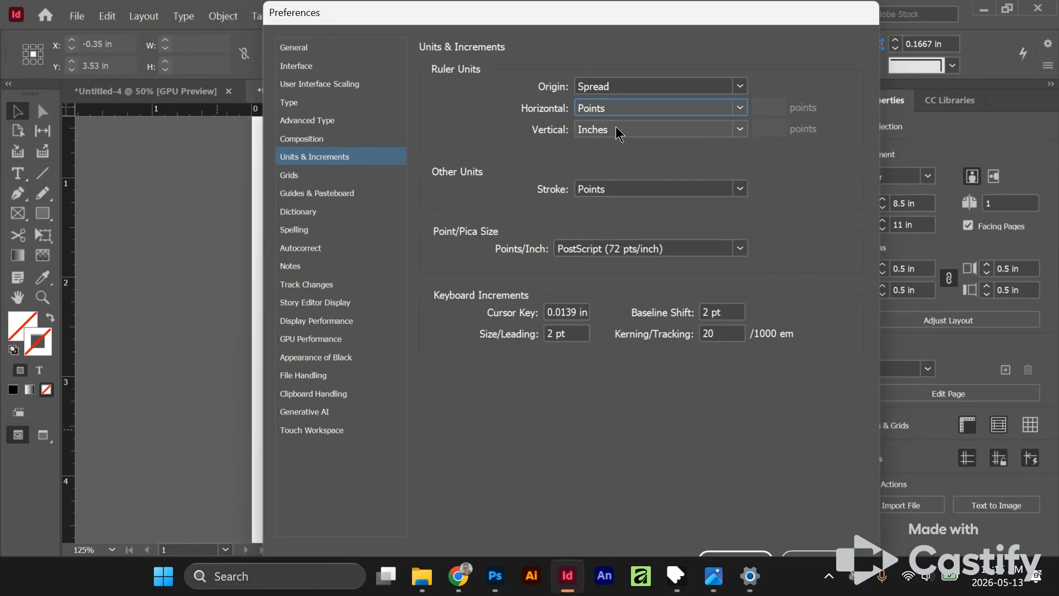
left_click(616, 127)
left_click(592, 143)
left_click(292, 175)
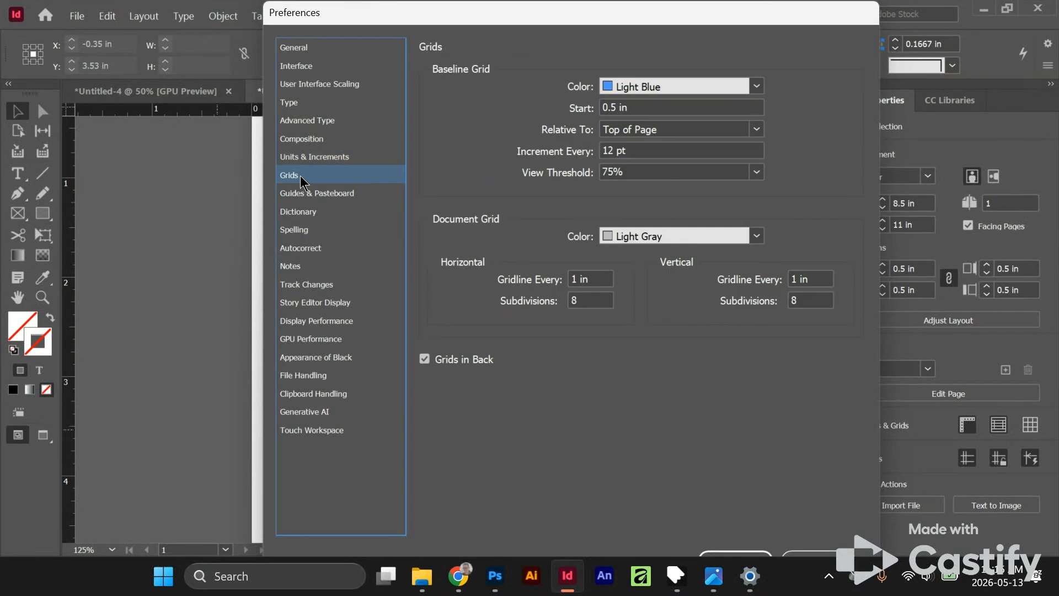
left_click(311, 160)
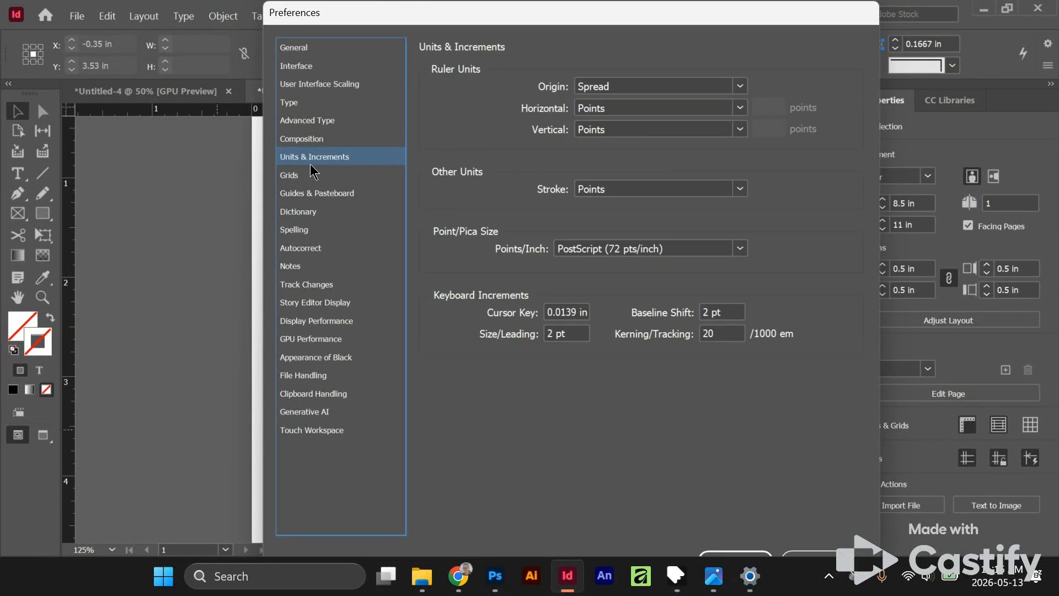
left_click(744, 552)
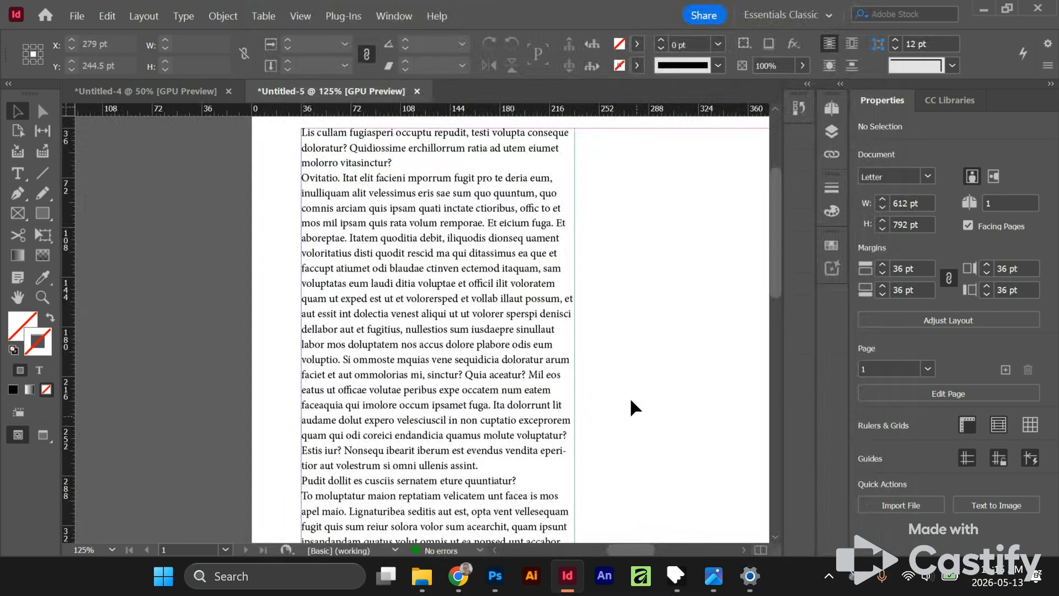
- Set the baseline grid to start at 0 pt in the Grids preferences
key("ctrl+k")
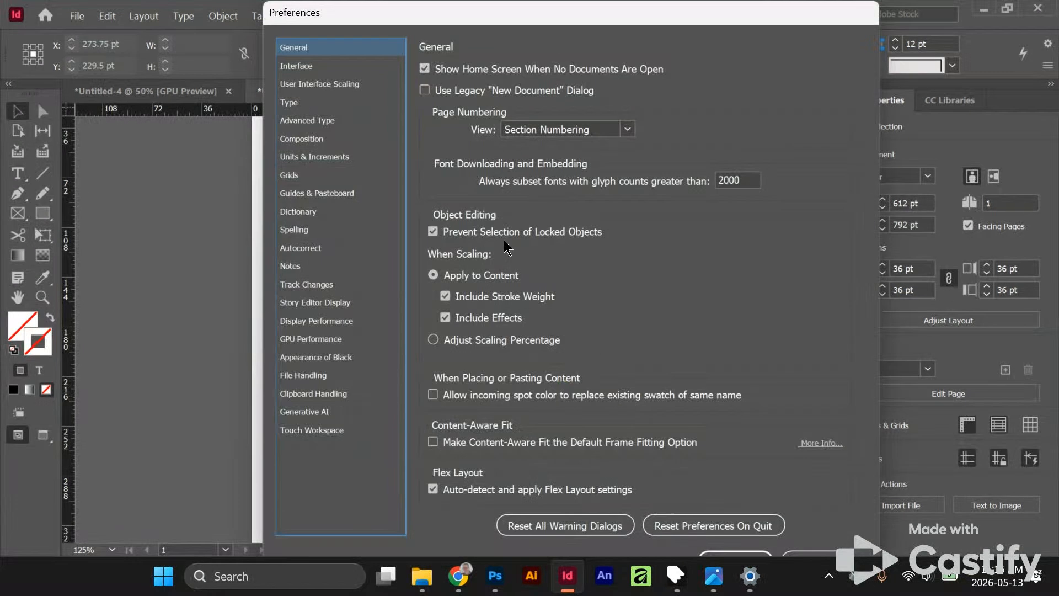
left_click(301, 181)
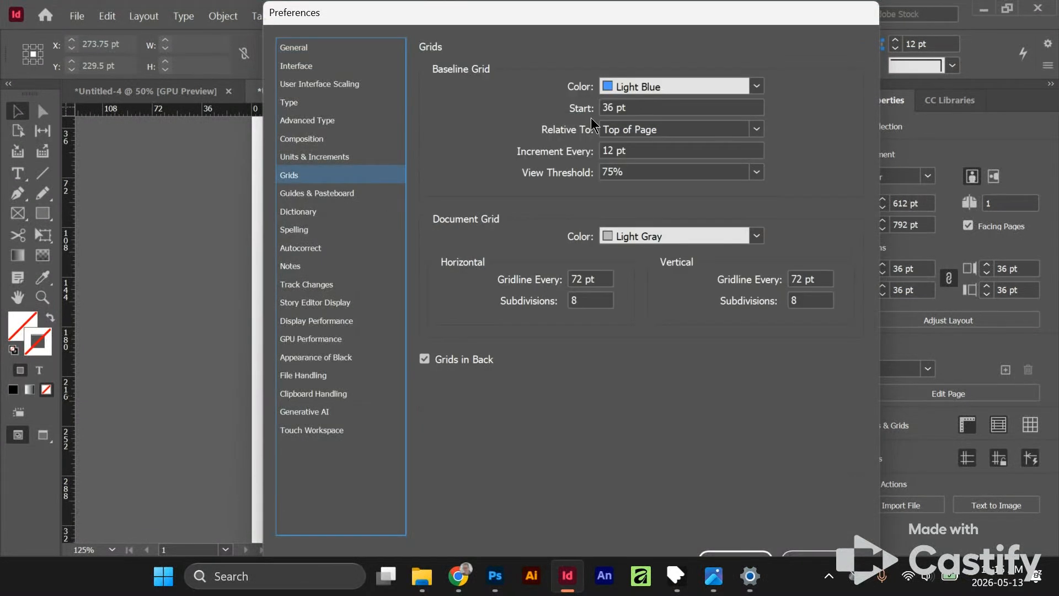
left_click_drag(629, 105, 573, 111)
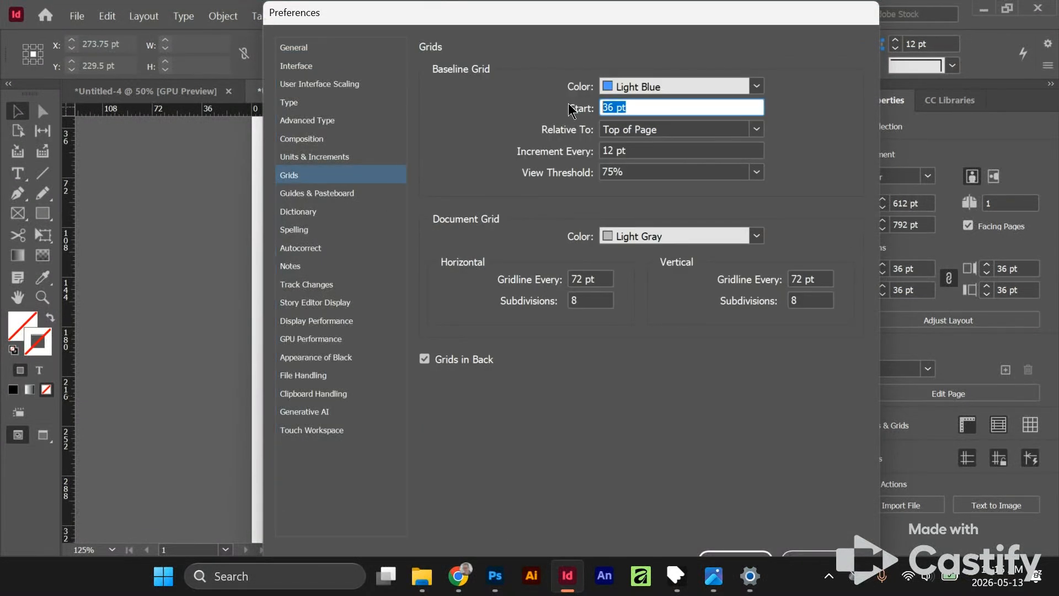
type("0")
key("Tab")
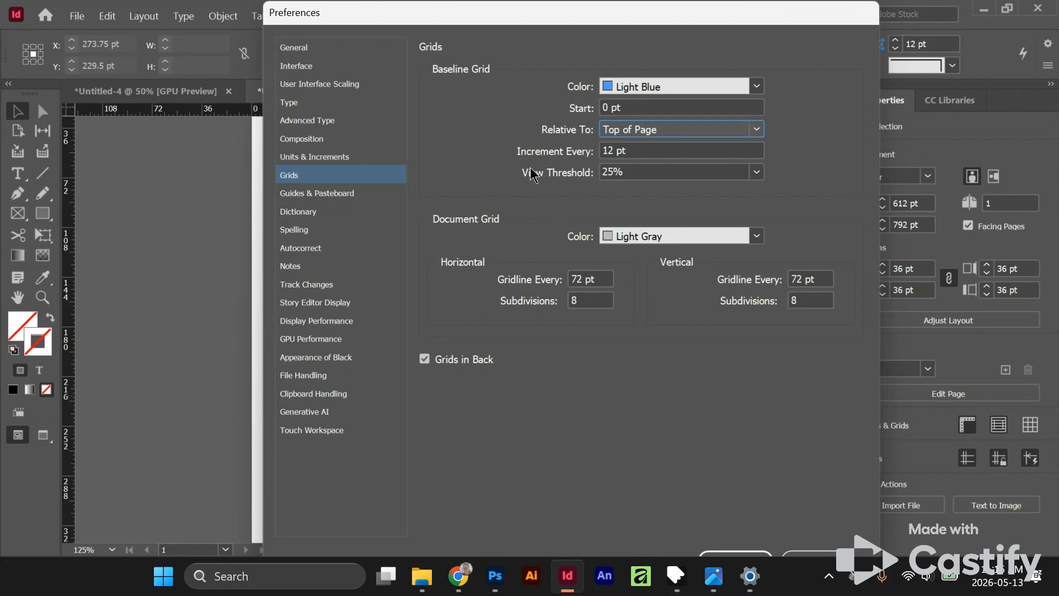
- Set the baseline grid increment to 11 pt and its view threshold to 12.5%, and apply the preferences
left_click(633, 153)
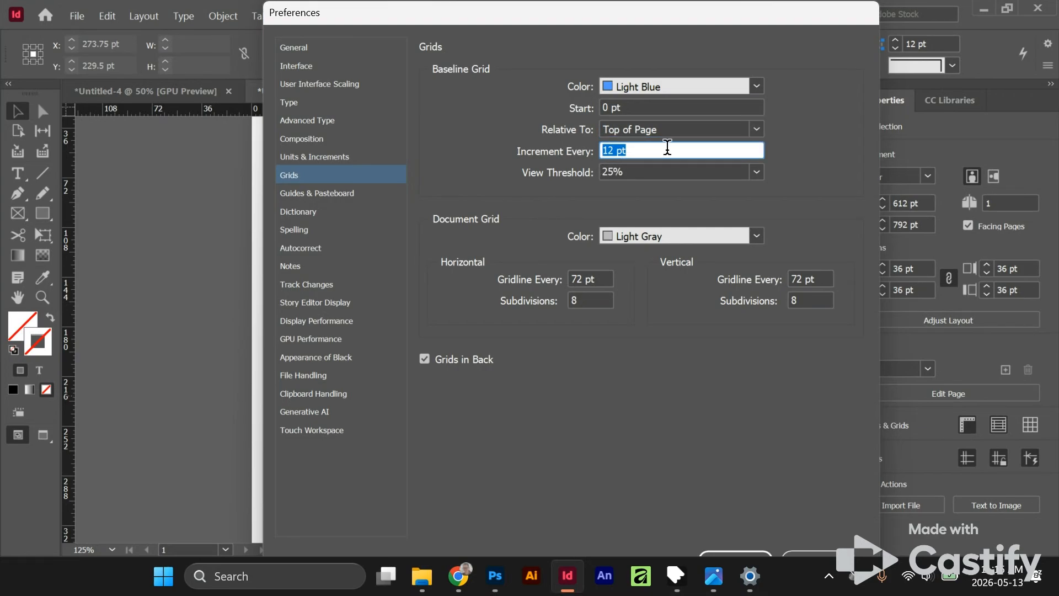
type("11")
left_click(756, 172)
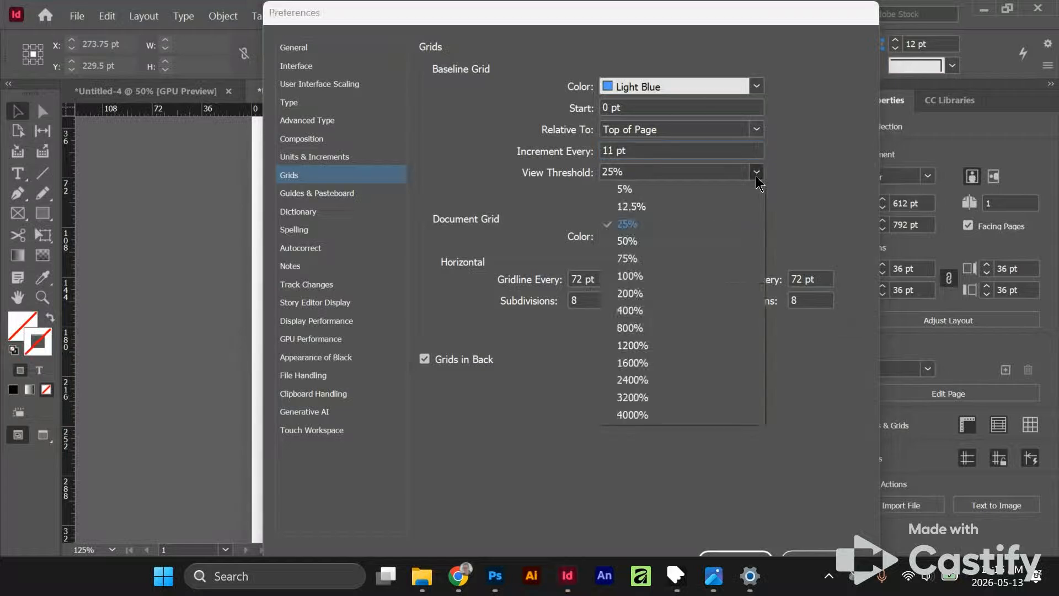
left_click(729, 206)
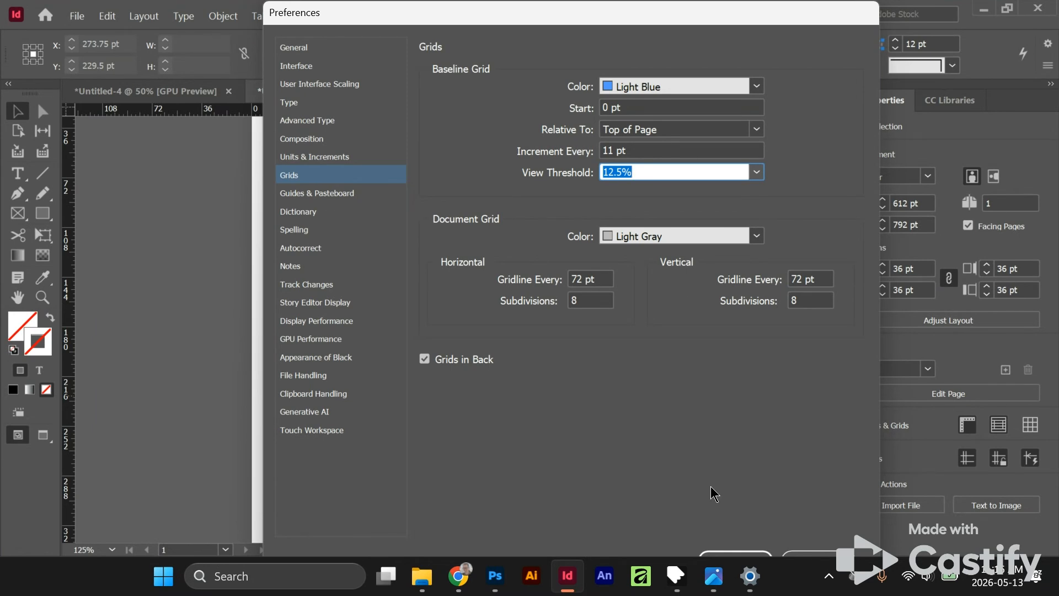
left_click(742, 551)
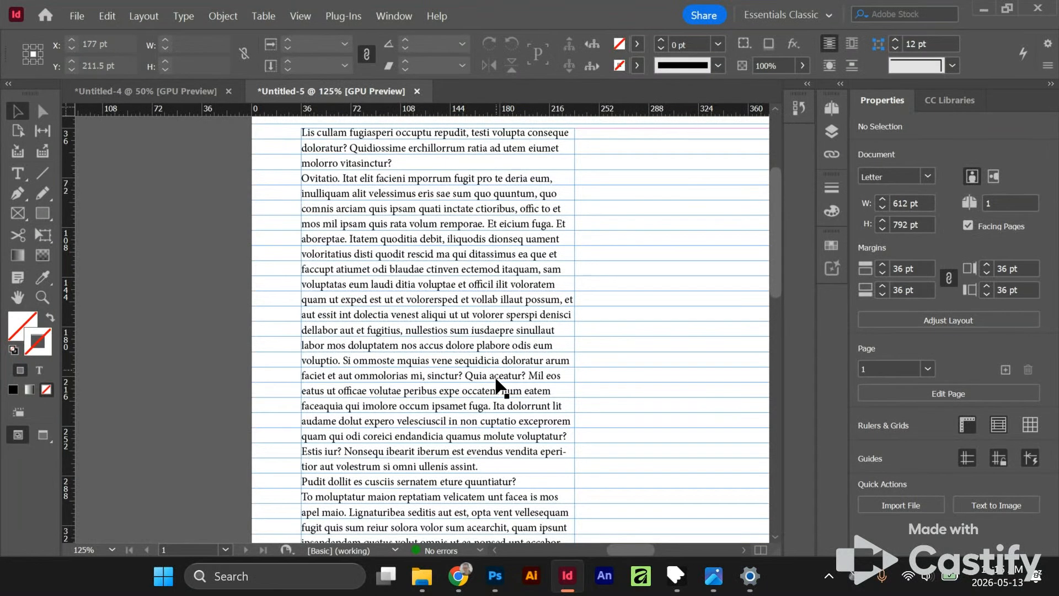
- Select the text frame and bring its full set of paragraph options into view
scroll(496, 458, "down", 5)
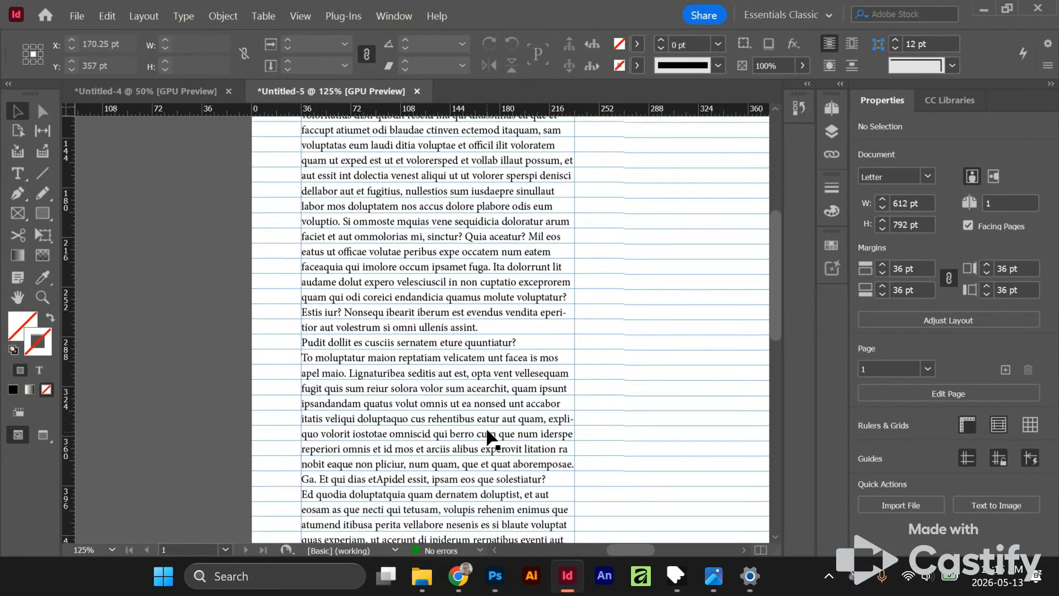
scroll(488, 436, "down", 6)
scroll(489, 430, "up", 14)
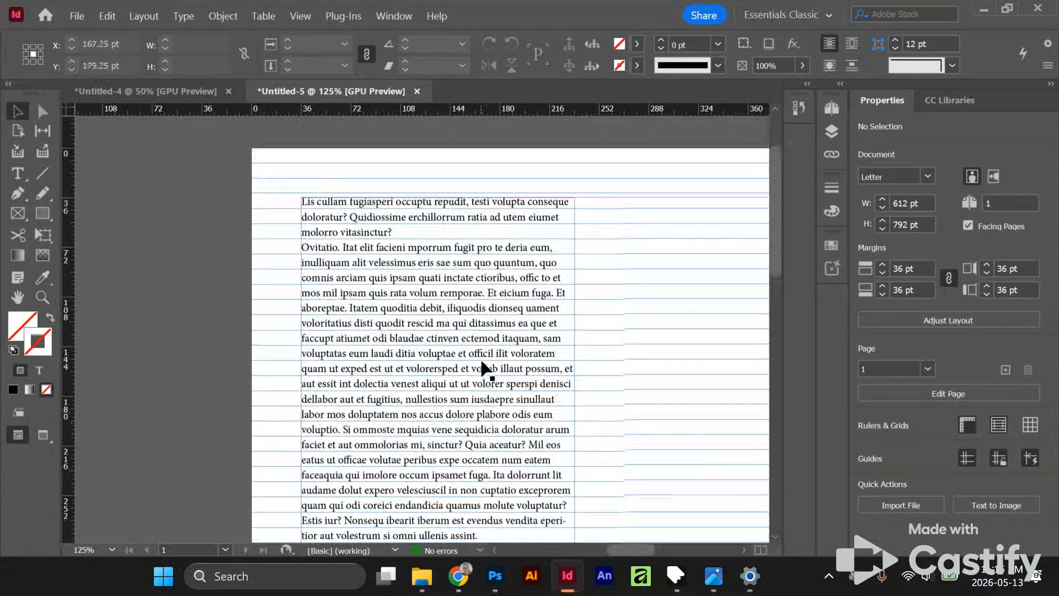
left_click(522, 238)
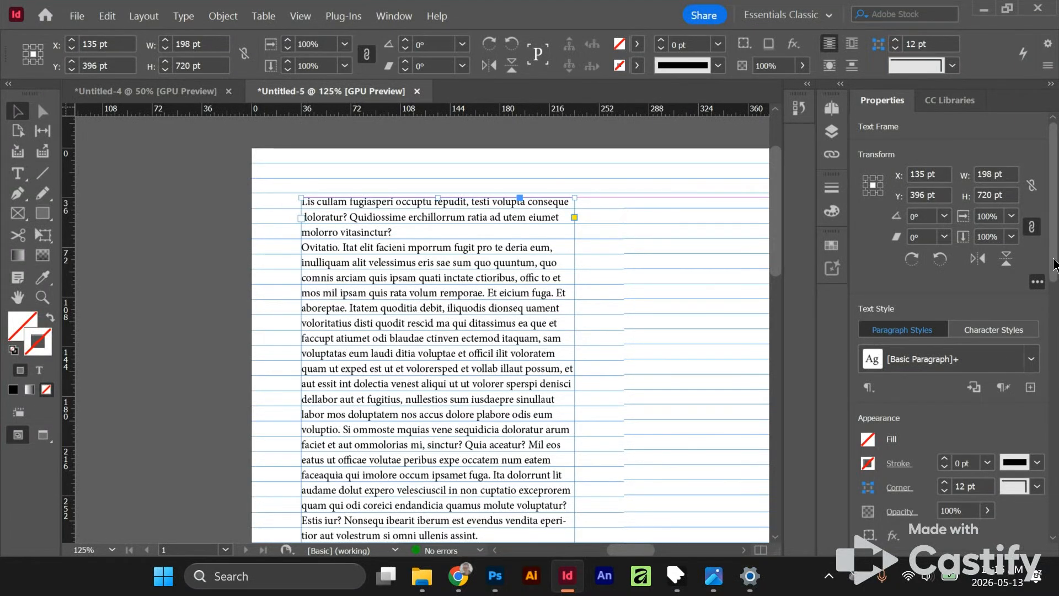
scroll(1052, 292, "down", 1)
left_click_drag(1052, 292, 1056, 399)
scroll(933, 385, "down", 2)
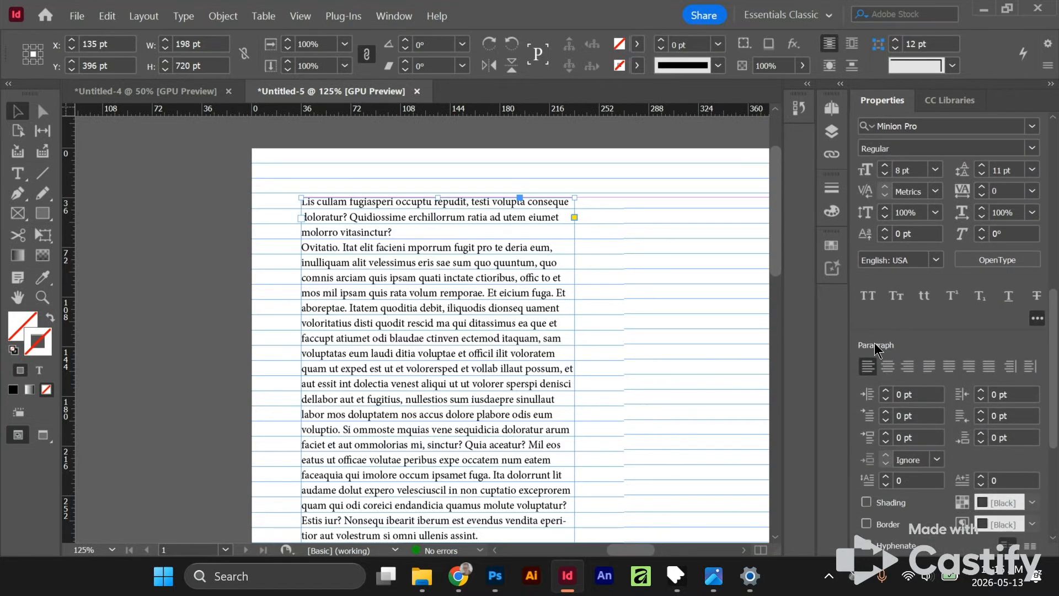
scroll(1048, 408, "down", 3)
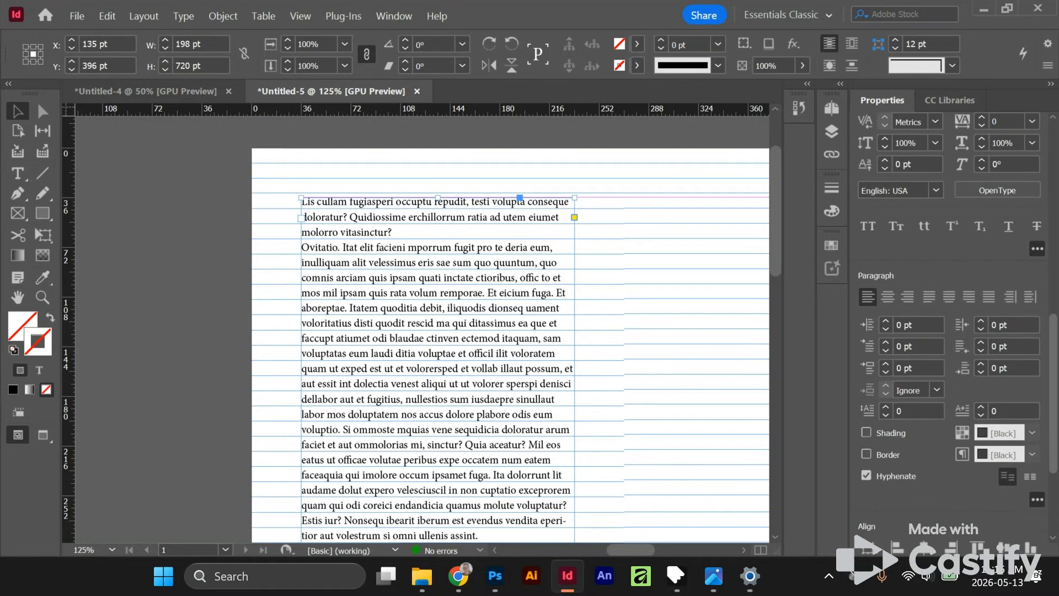
left_click(1037, 486)
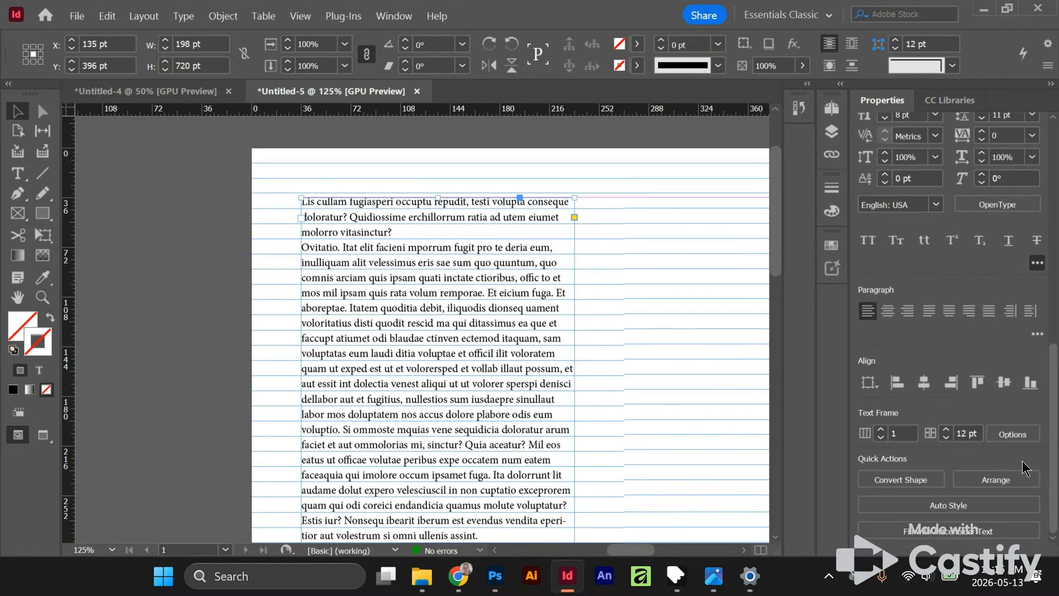
left_click(1037, 333)
left_click_drag(1054, 359, 1055, 393)
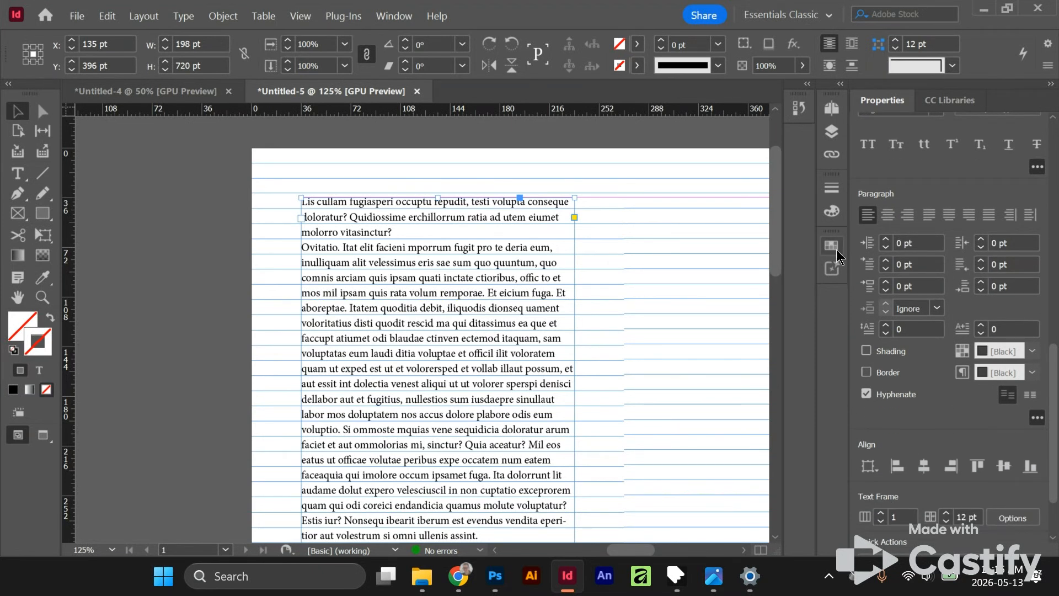
left_click(885, 261)
left_click(884, 261)
left_click(885, 261)
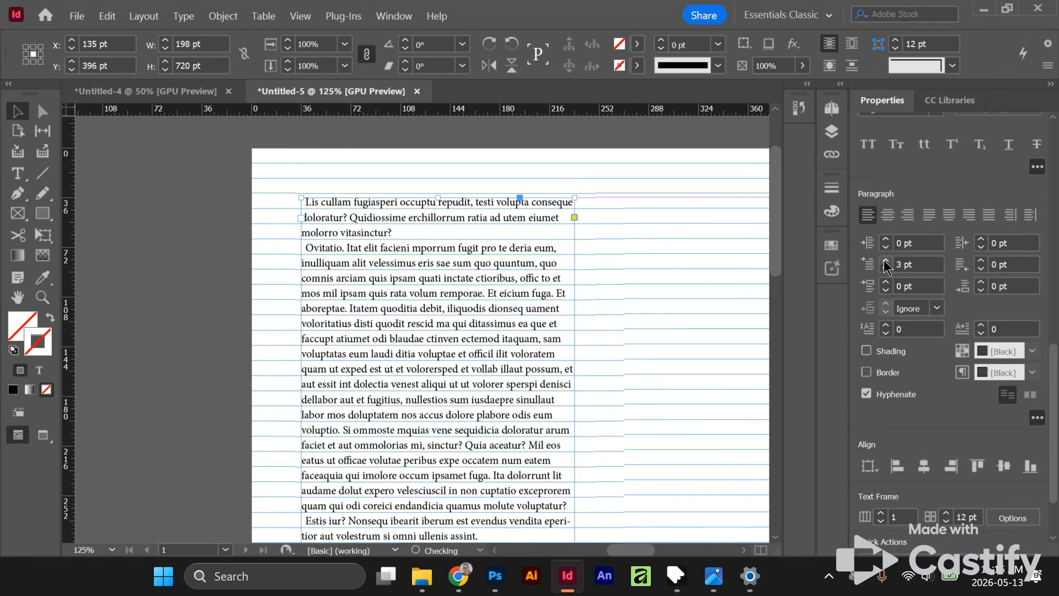
left_click(886, 269)
left_click(886, 269)
left_click(886, 268)
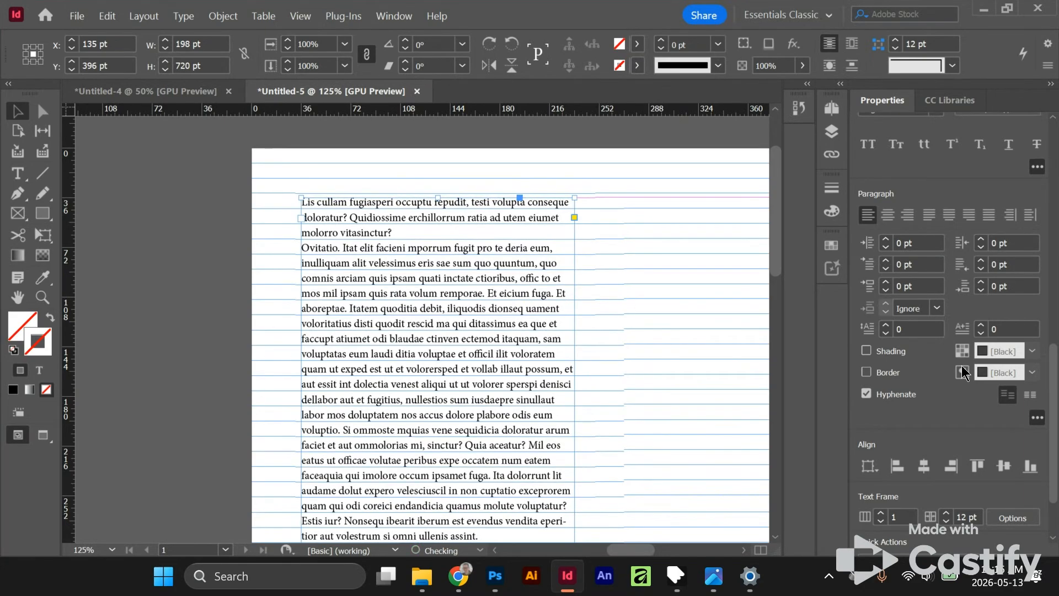
- Align the text frame's paragraphs to the baseline grid and deselect the frame
left_click(1028, 404)
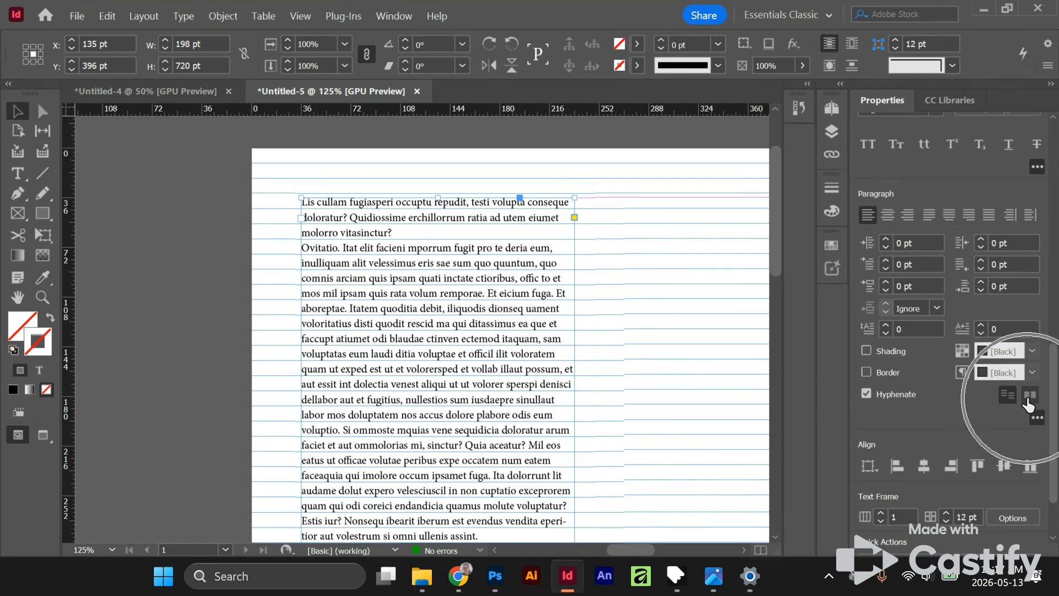
left_click(1028, 404)
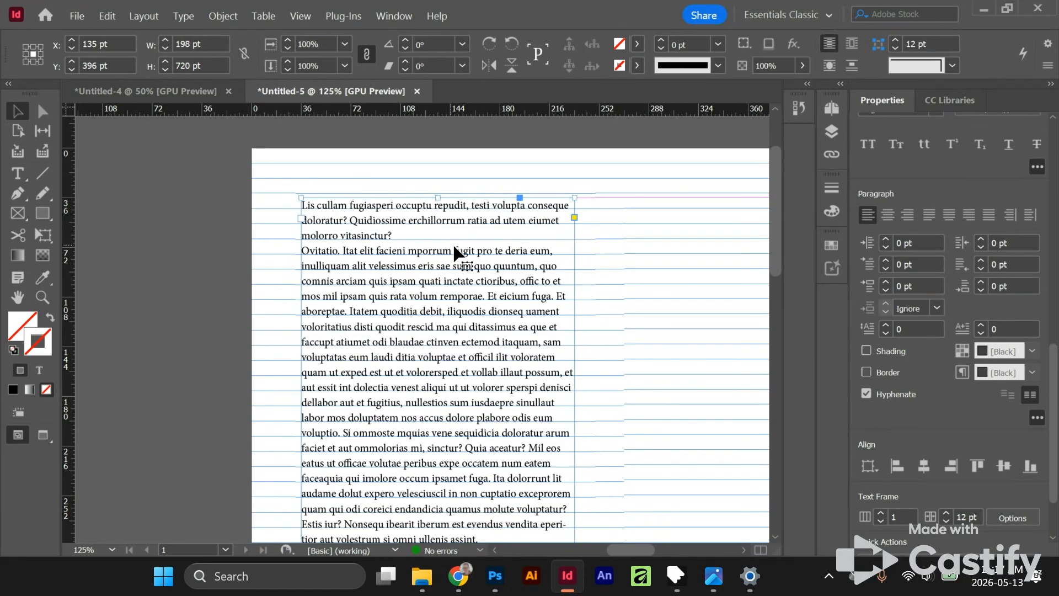
left_click(651, 244)
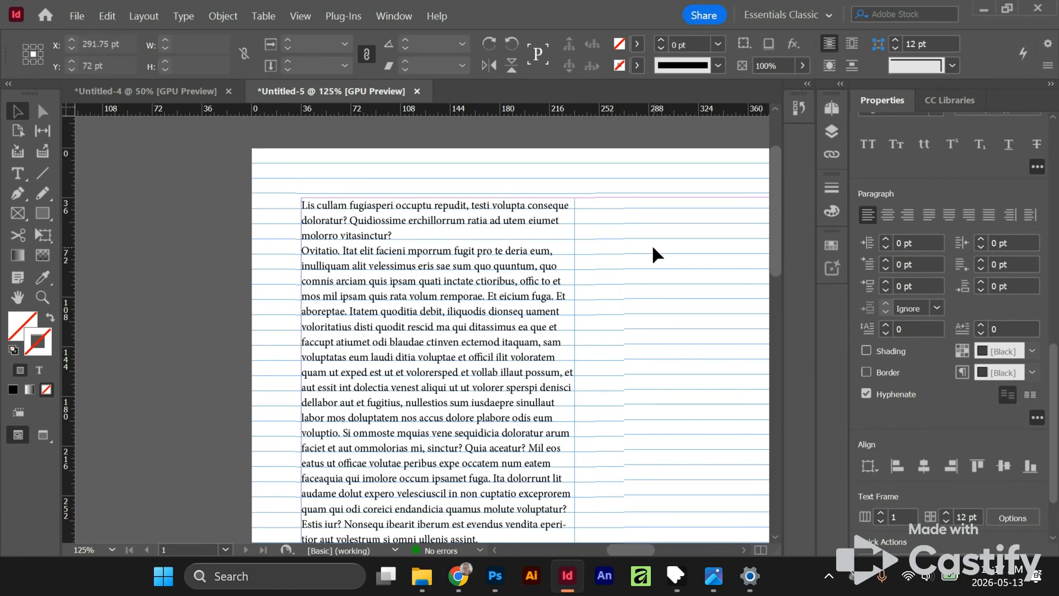
- Examine how the text baselines and the top margin relate to the baseline grid near the start of the page
left_click_drag(620, 252, 522, 229)
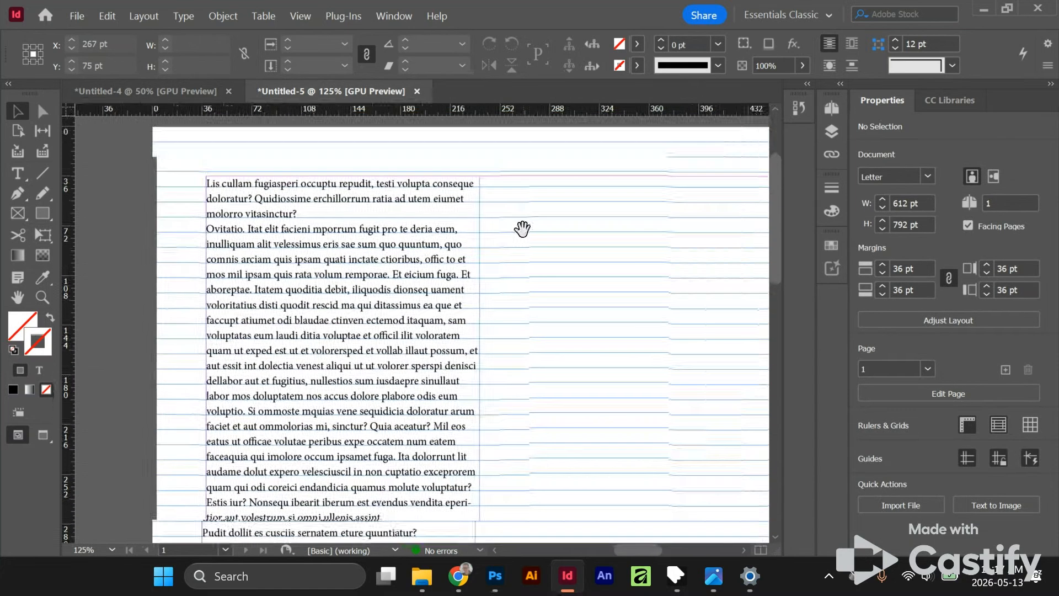
scroll(353, 195, "up", 1)
left_click_drag(314, 203, 437, 207)
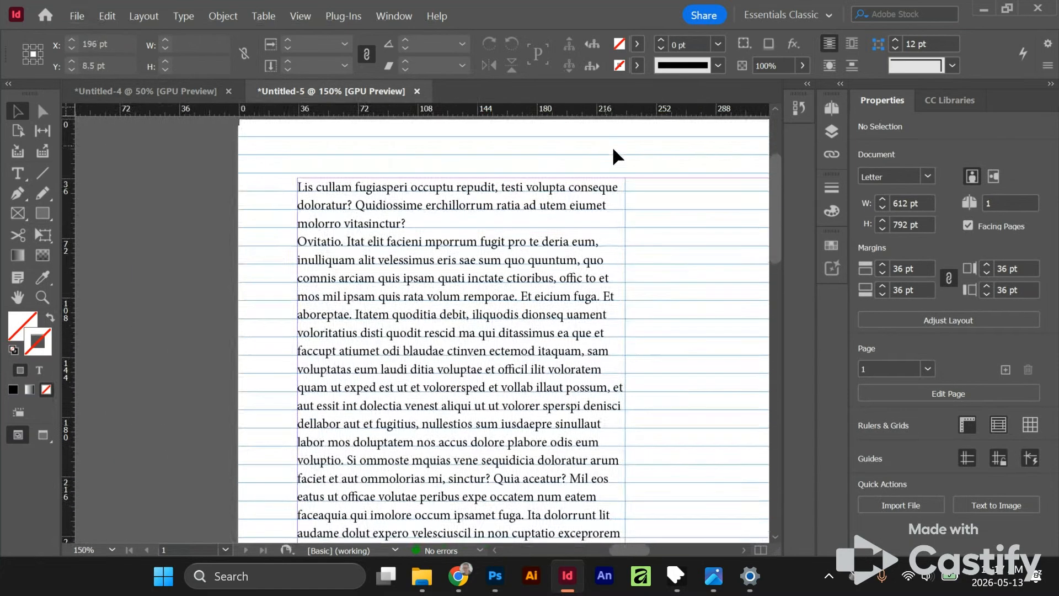
scroll(309, 181, "up", 5)
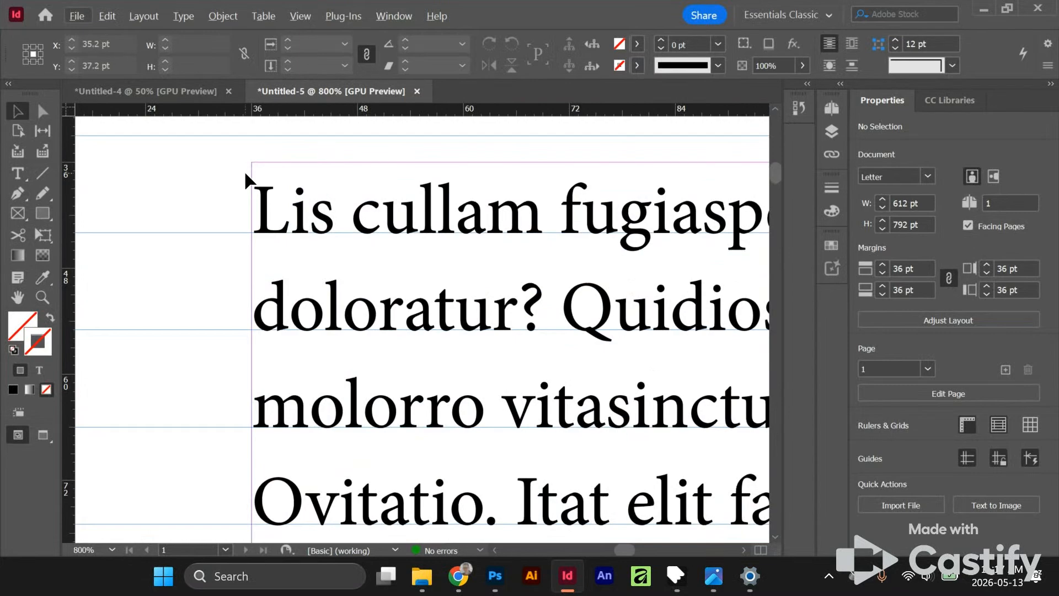
left_click_drag(223, 186, 286, 313)
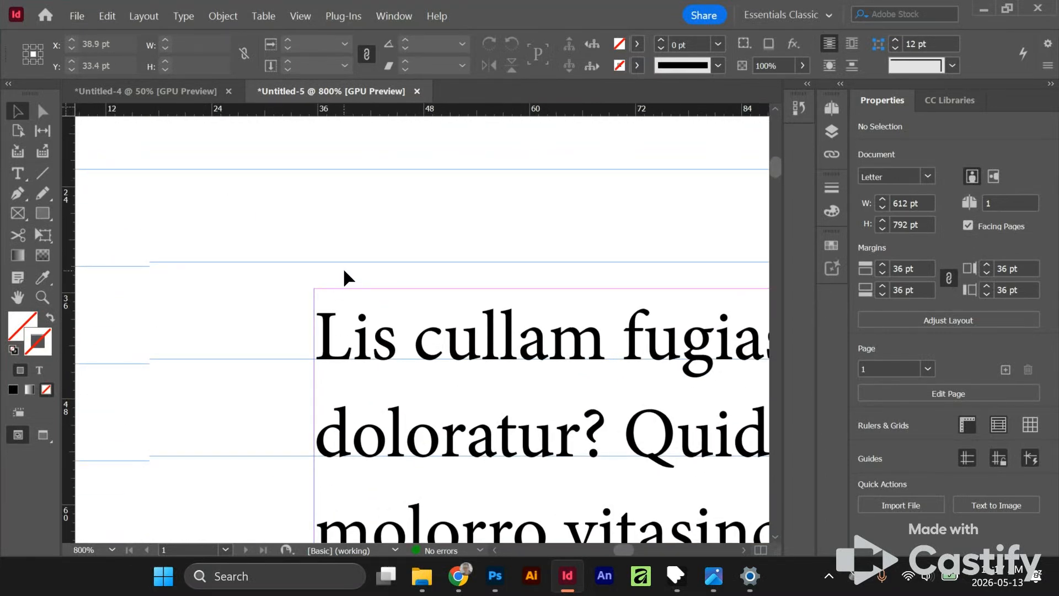
scroll(342, 267, "down", 3)
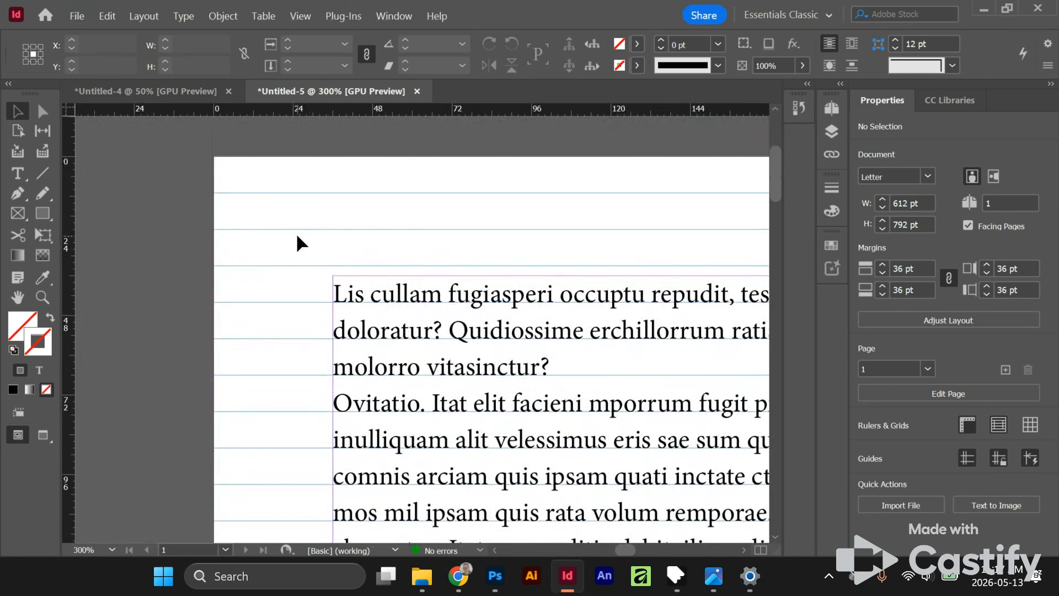
scroll(346, 233, "down", 2)
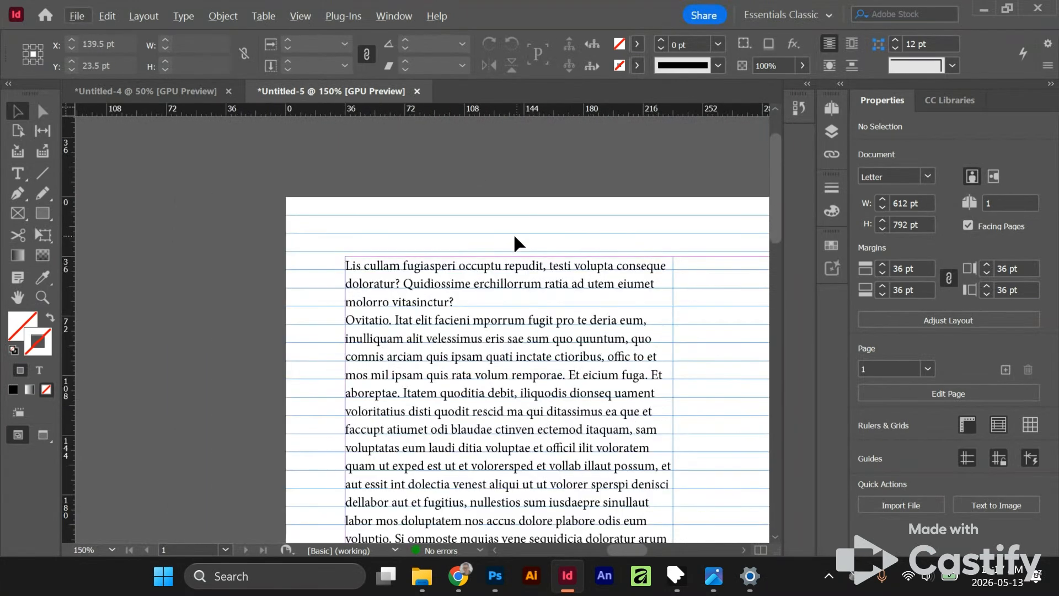
scroll(397, 259, "up", 2)
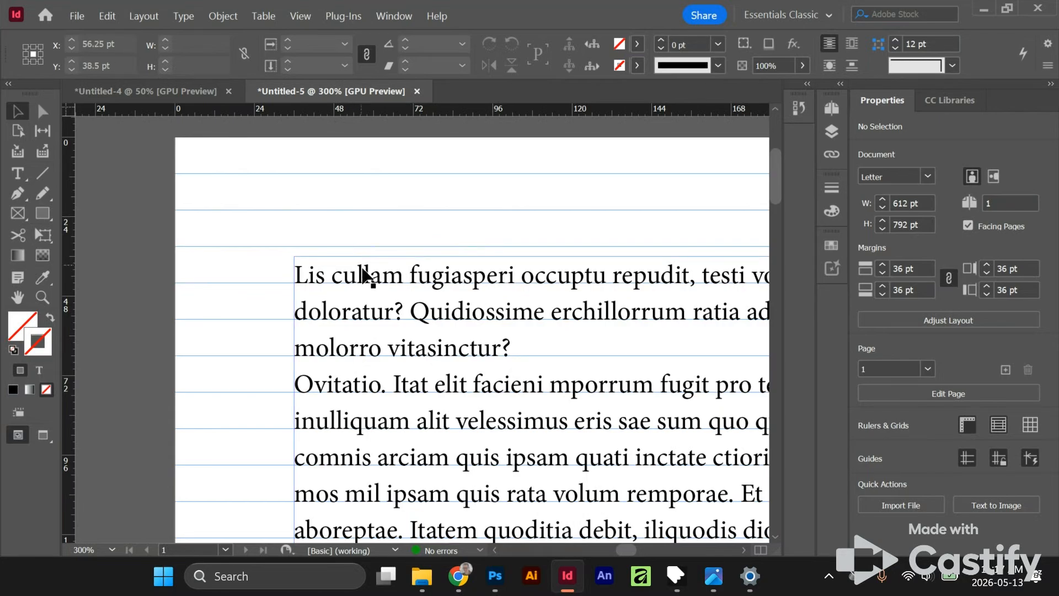
- Set all four linked page margins to 33 pt
left_click(439, 274)
left_click(403, 228)
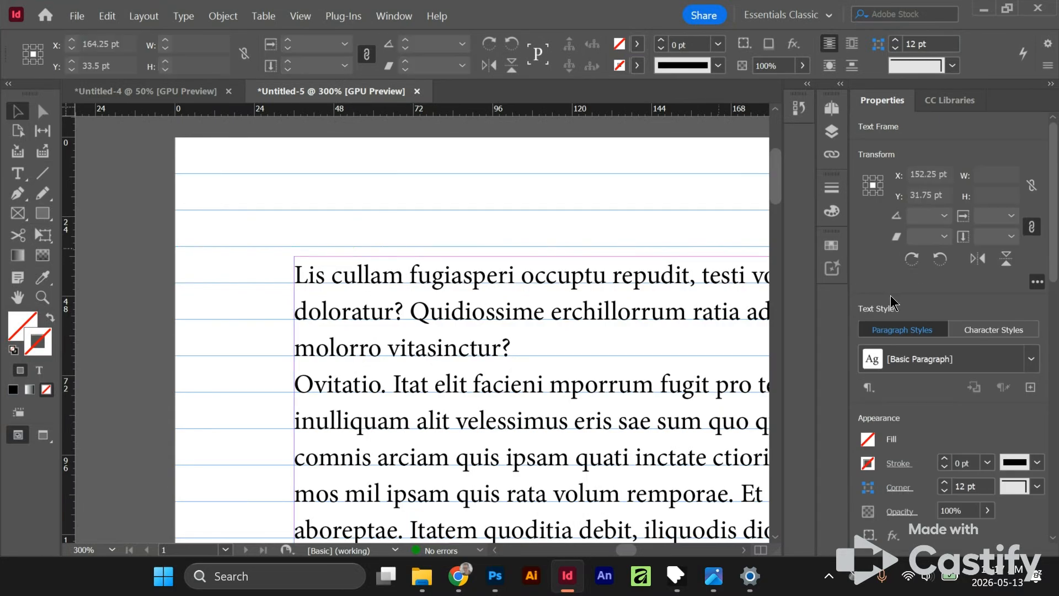
left_click(901, 269)
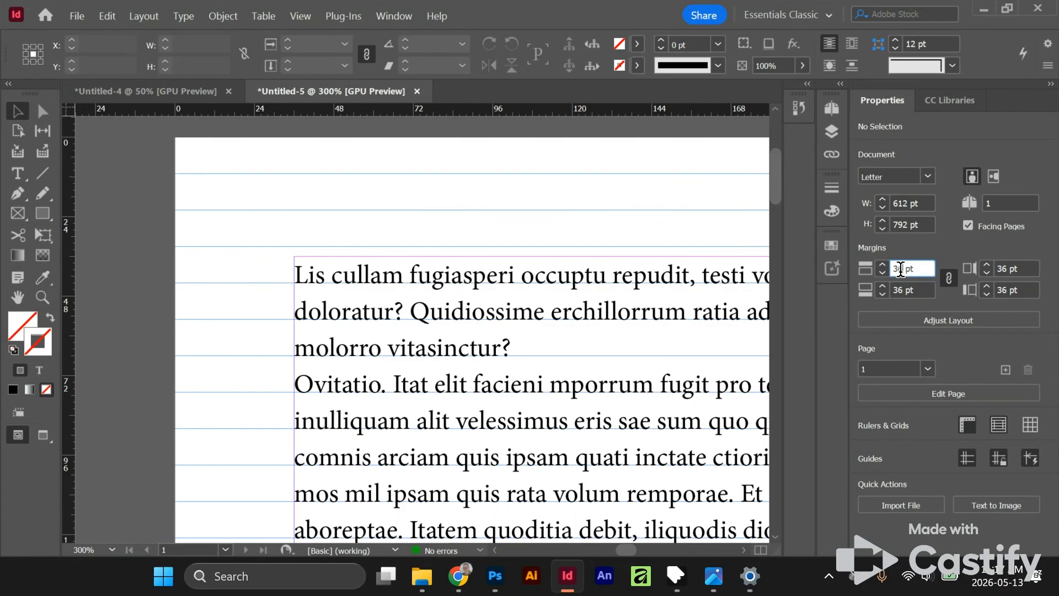
left_click(880, 273)
left_click(880, 273)
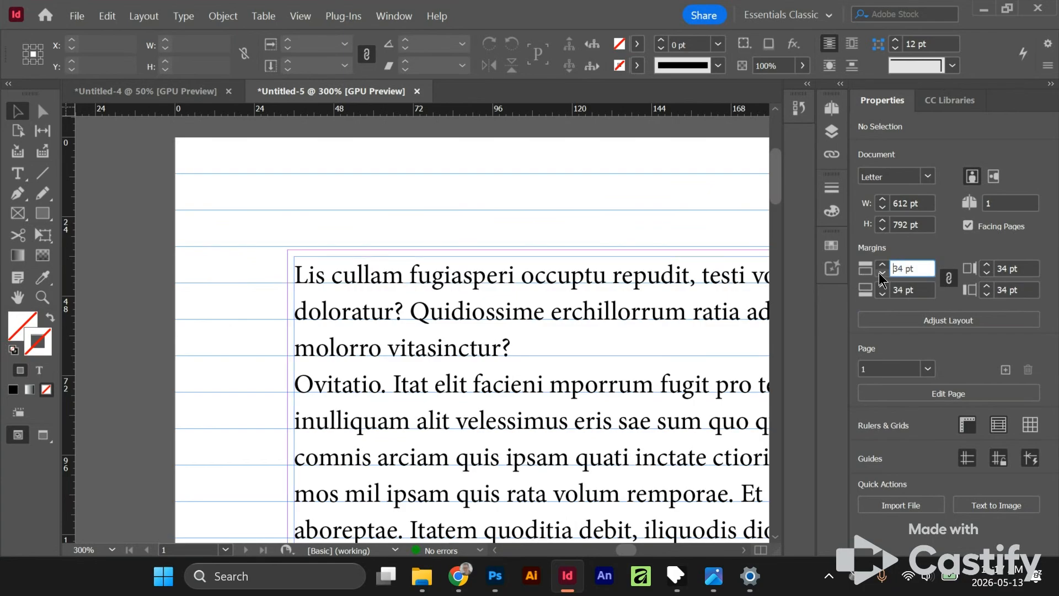
left_click(881, 273)
left_click(350, 237)
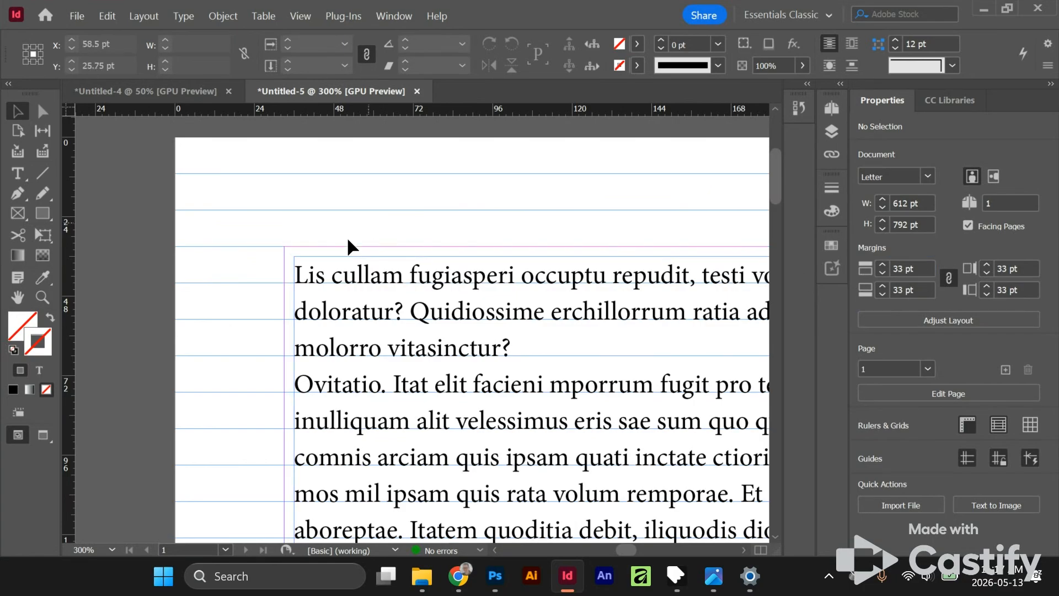
- Move the text frame so its upper-left corner snaps to the page's margin corner
left_click_drag(324, 279, 315, 273)
left_click(370, 219)
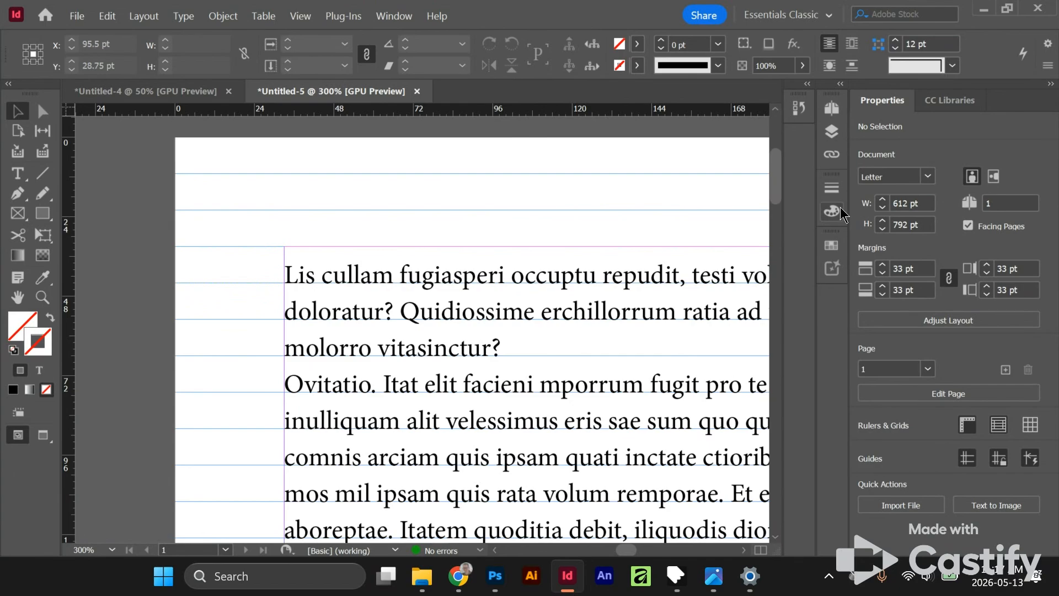
- Unlink the page margins and set only the bottom margin to 44 pt
scroll(251, 201, "down", 2)
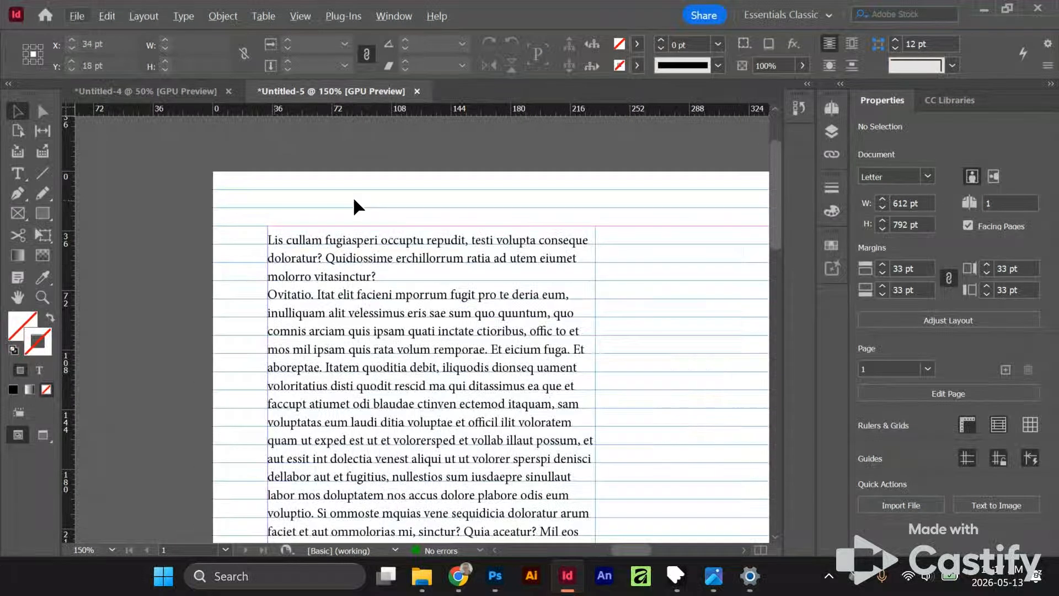
scroll(679, 358, "down", 10)
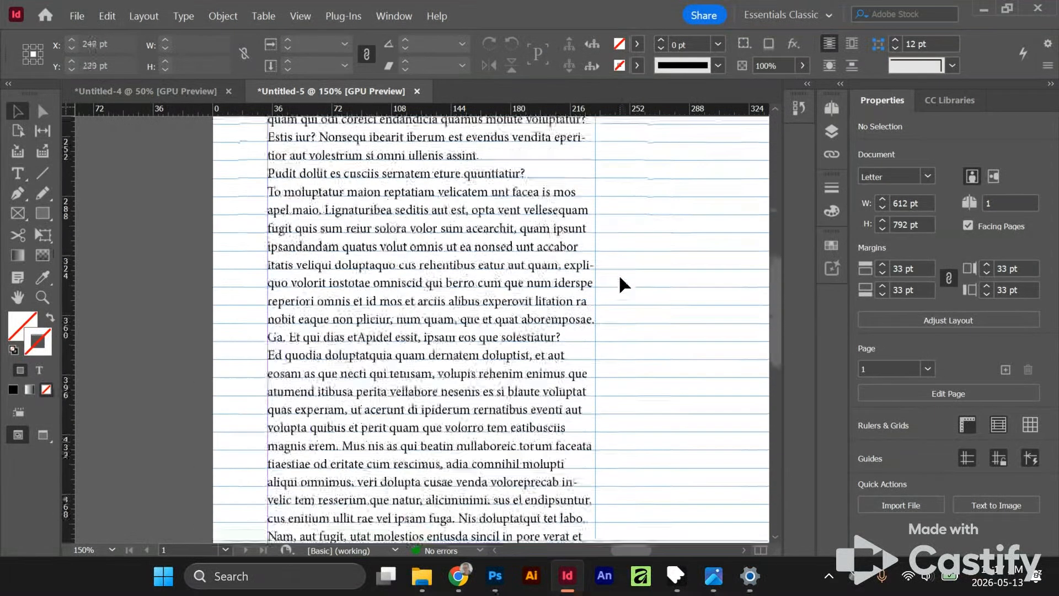
scroll(617, 273, "down", 5)
scroll(536, 352, "up", 2)
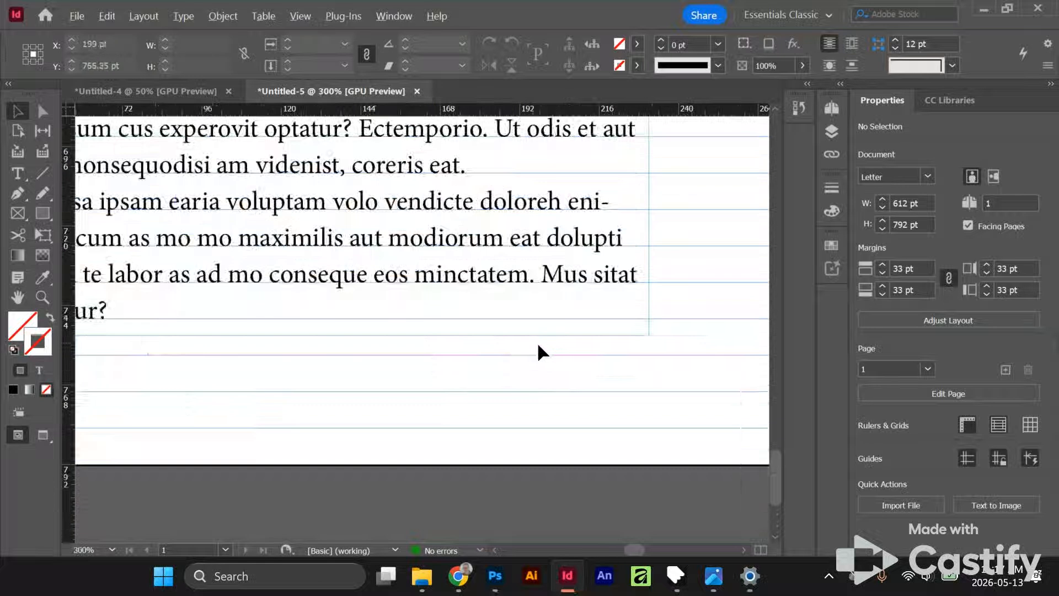
scroll(383, 377, "left", 3)
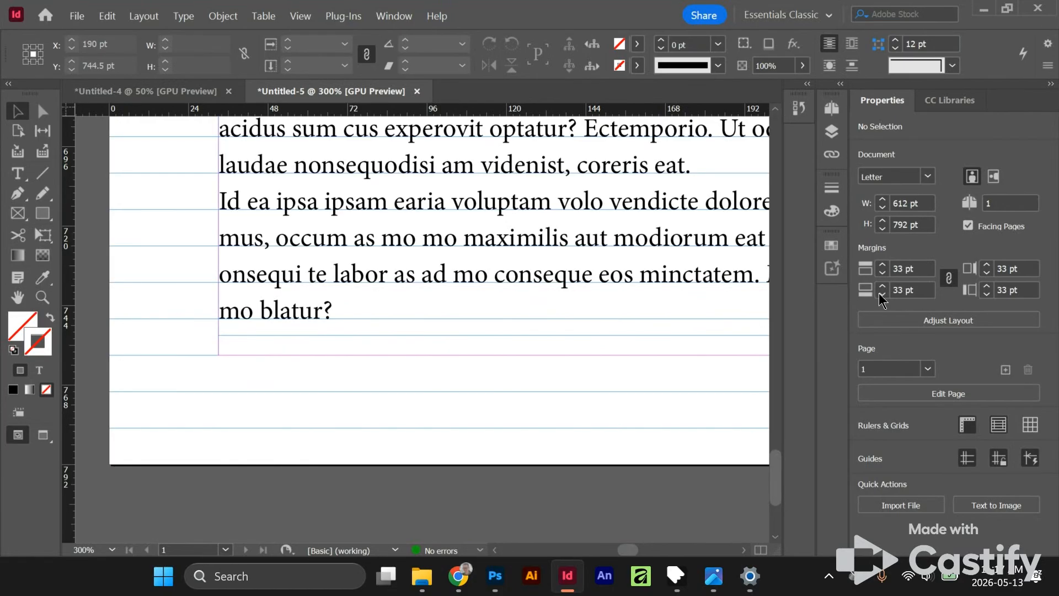
left_click(950, 281)
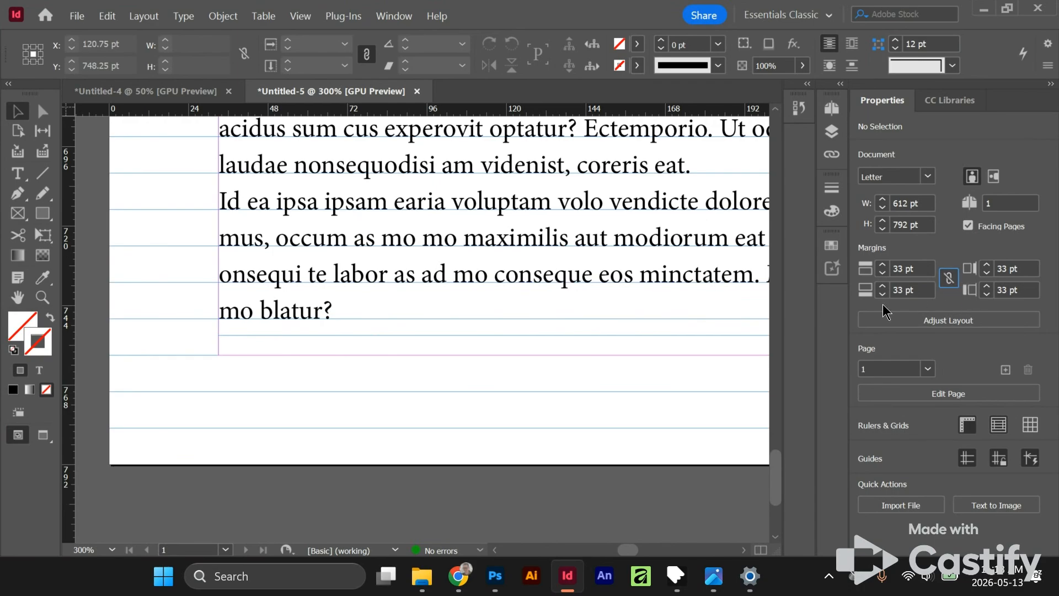
left_click(882, 286)
left_click(882, 285)
left_click(882, 286)
left_click(882, 286)
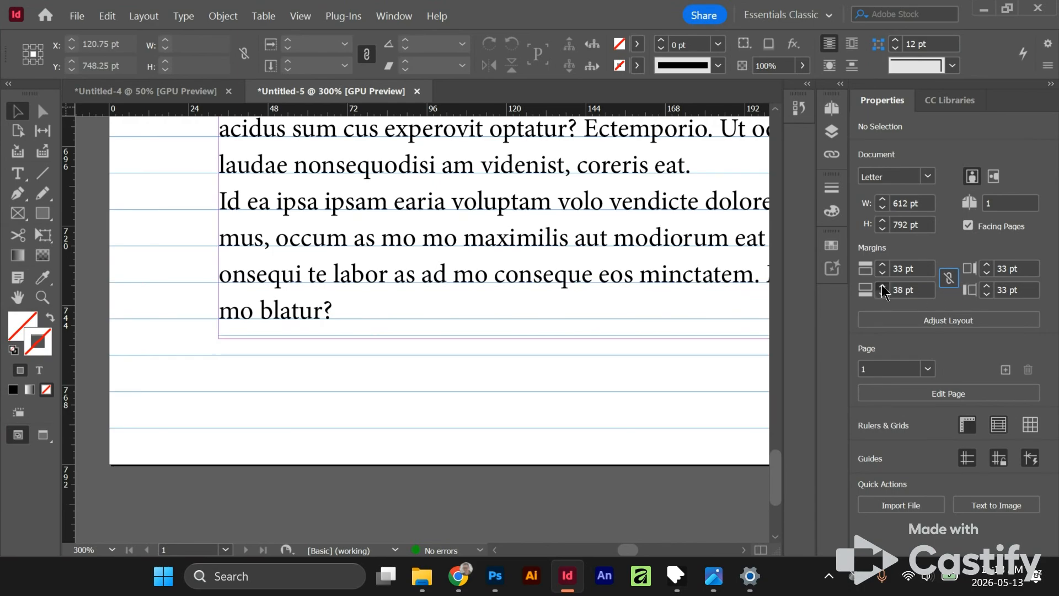
left_click(882, 286)
left_click(882, 285)
left_click(882, 285)
left_click(882, 286)
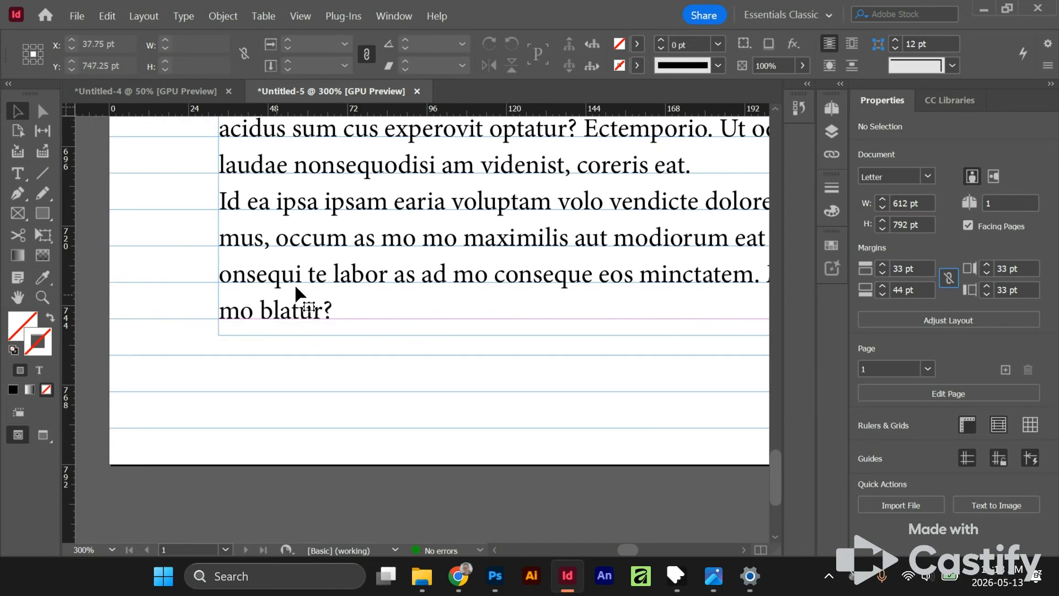
- Shorten the text frame to a height of 715 pt so its lower edge snaps to the bottom margin
left_click(712, 332)
left_click_drag(543, 333, 545, 326)
left_click(485, 373)
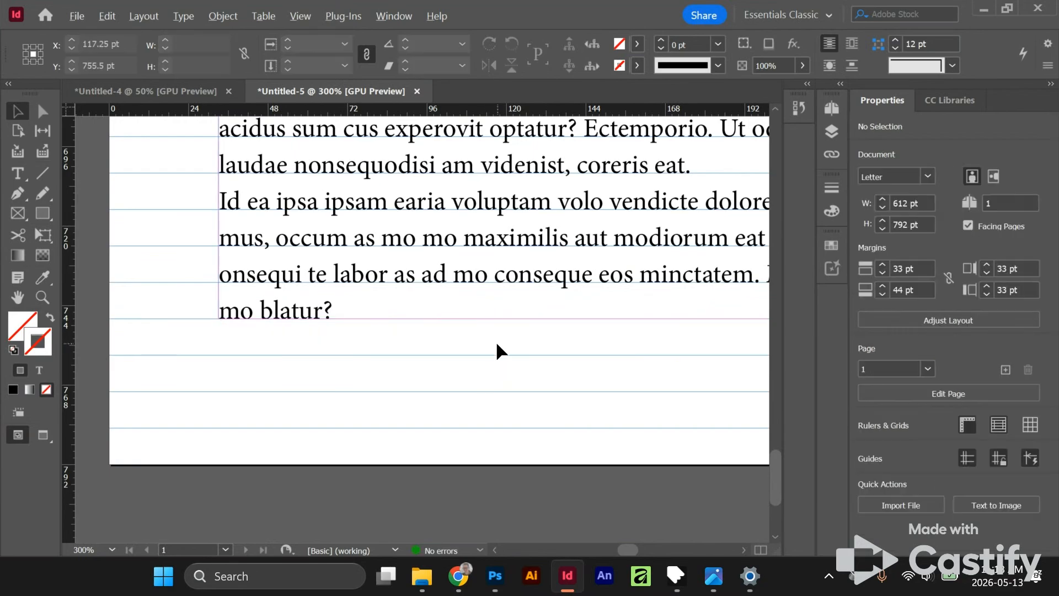
- Examine how the text column fits the baseline grid and margins from the foot to the head of the page
scroll(496, 340, "down", 4)
left_click_drag(706, 220, 489, 393)
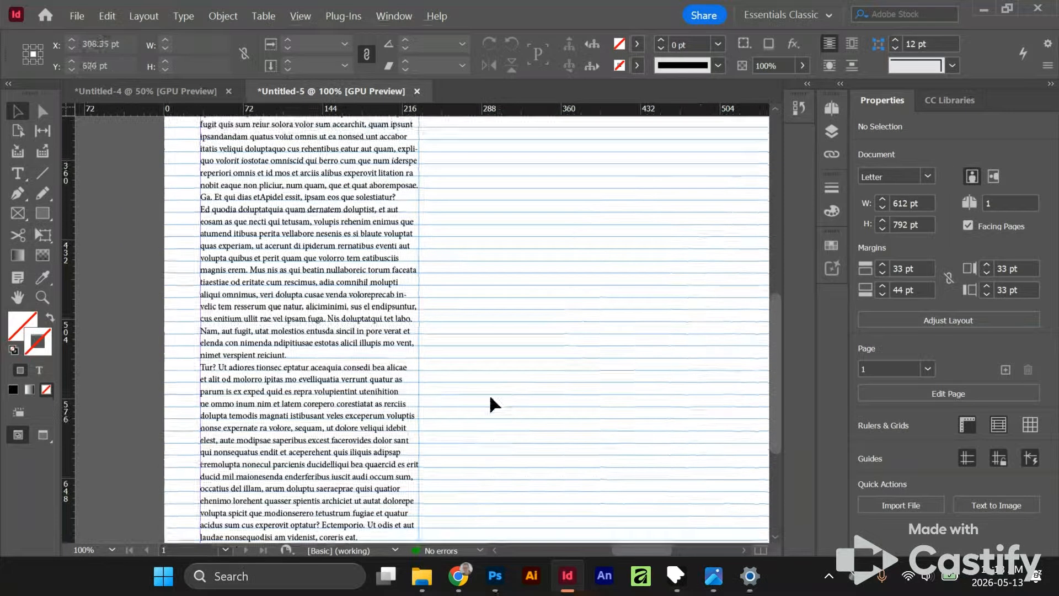
scroll(489, 393, "down", 1)
scroll(468, 379, "down", 3)
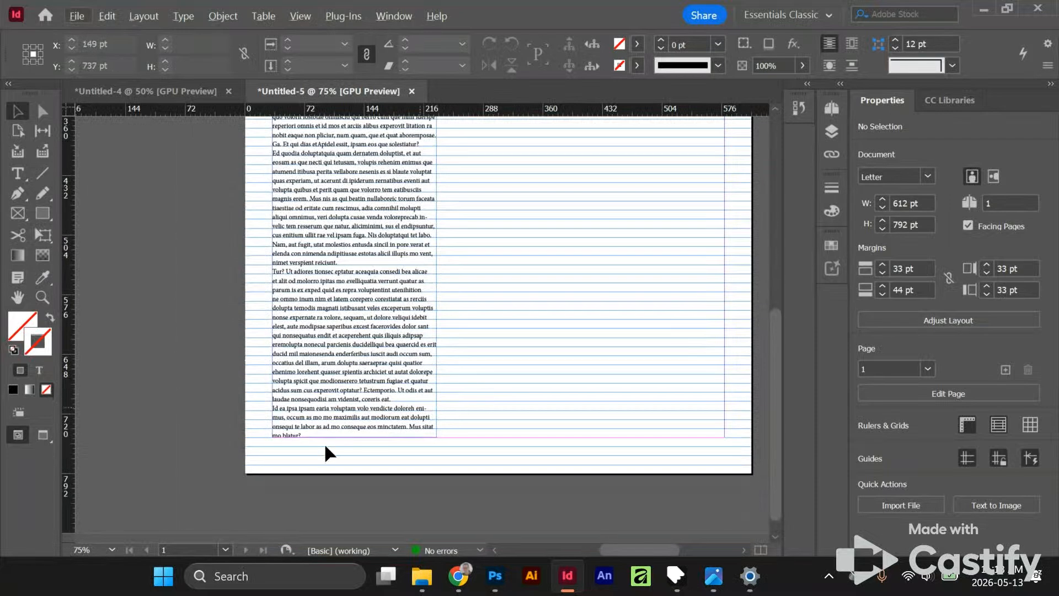
scroll(289, 438, "up", 3)
scroll(296, 429, "down", 2)
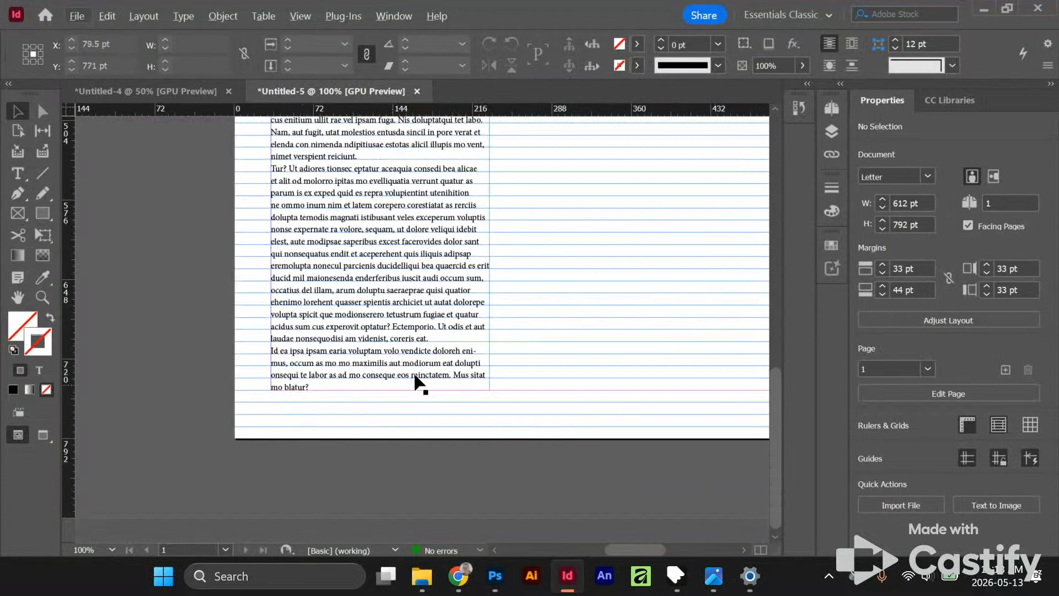
scroll(498, 307, "up", 10)
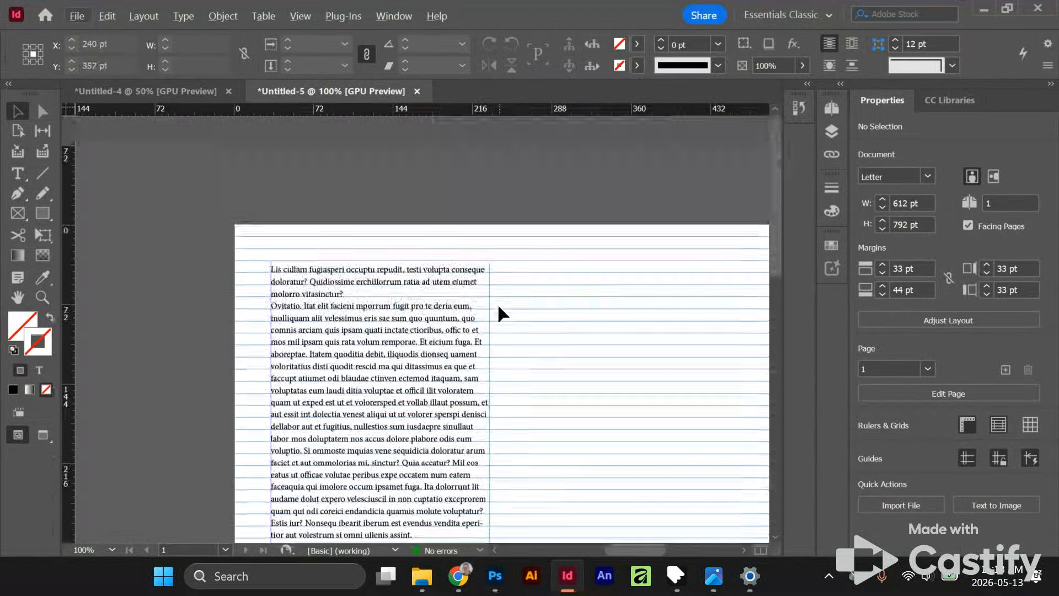
left_click_drag(549, 373, 457, 242)
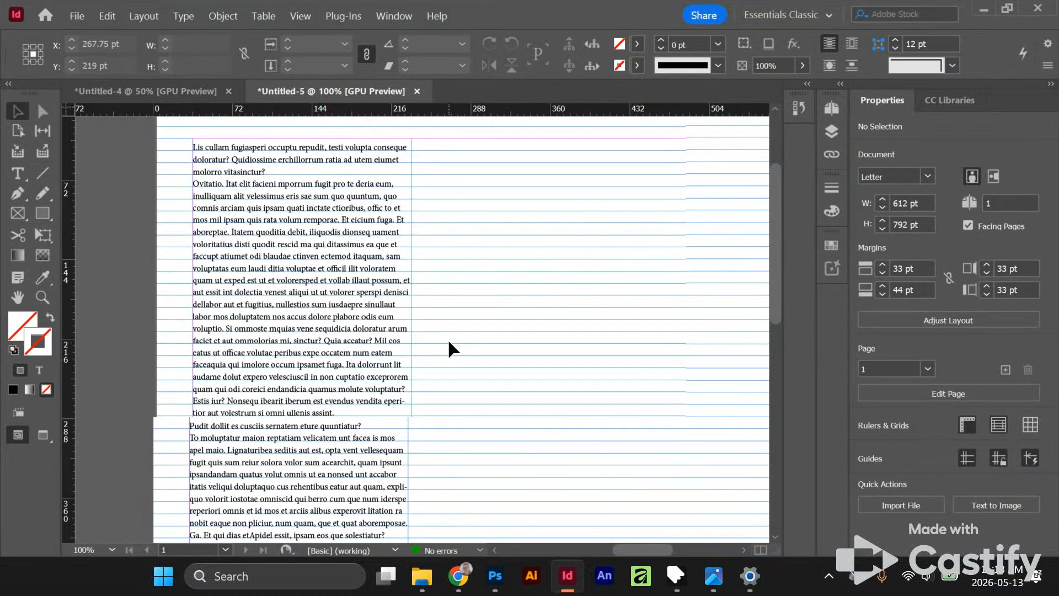
scroll(543, 273, "down", 1)
left_click_drag(577, 332, 586, 213)
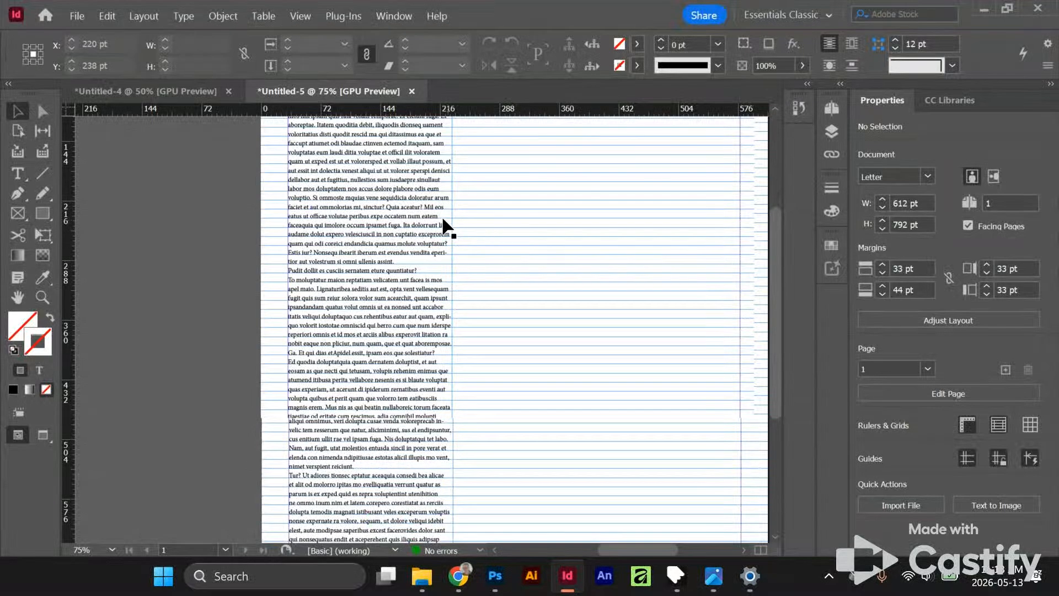
- Delete the text frame from the page
left_click(337, 245)
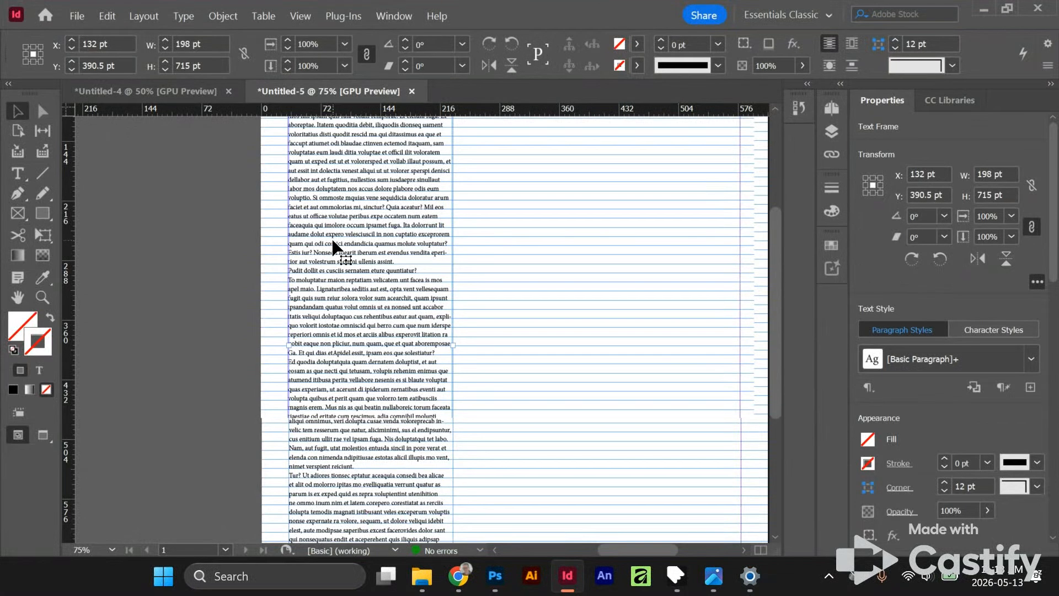
key("Delete")
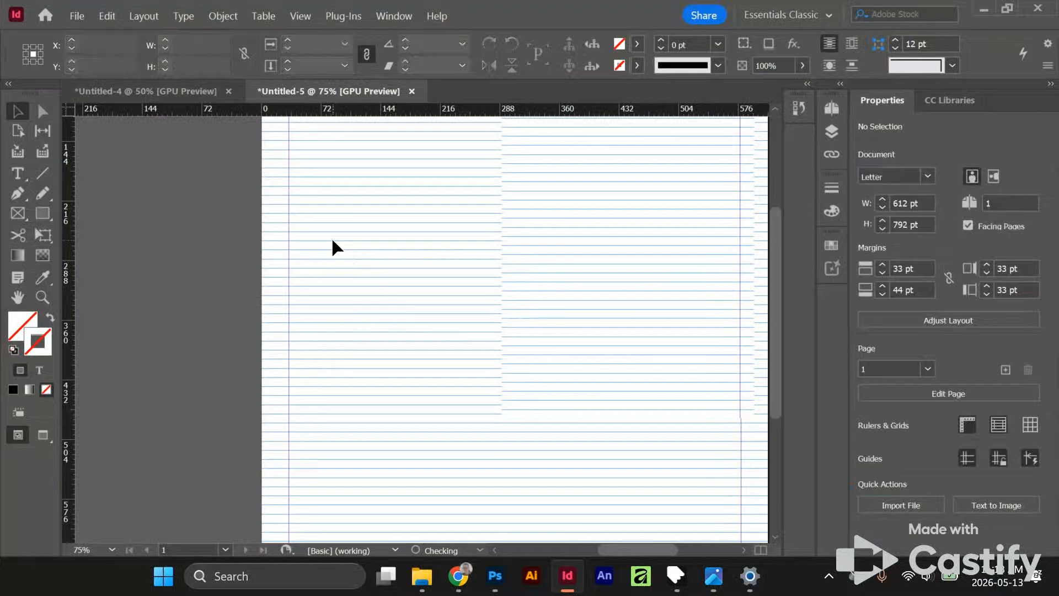
- Start creating guides fitted to the margins, with both the row and column gutters set to 11 pt
scroll(635, 200, "up", 1)
left_click_drag(362, 182, 381, 385)
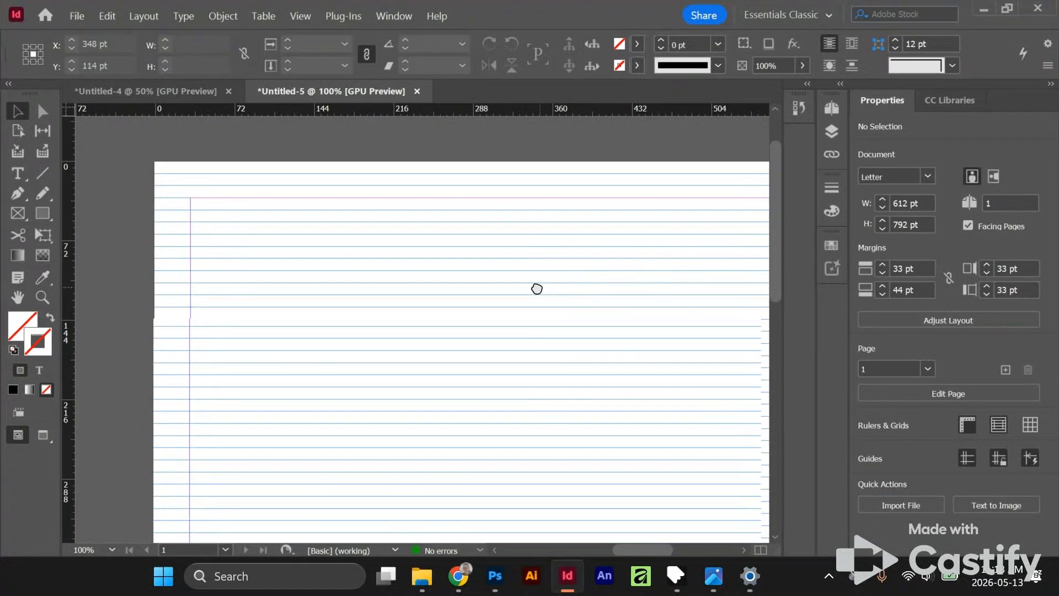
left_click_drag(536, 288, 499, 263)
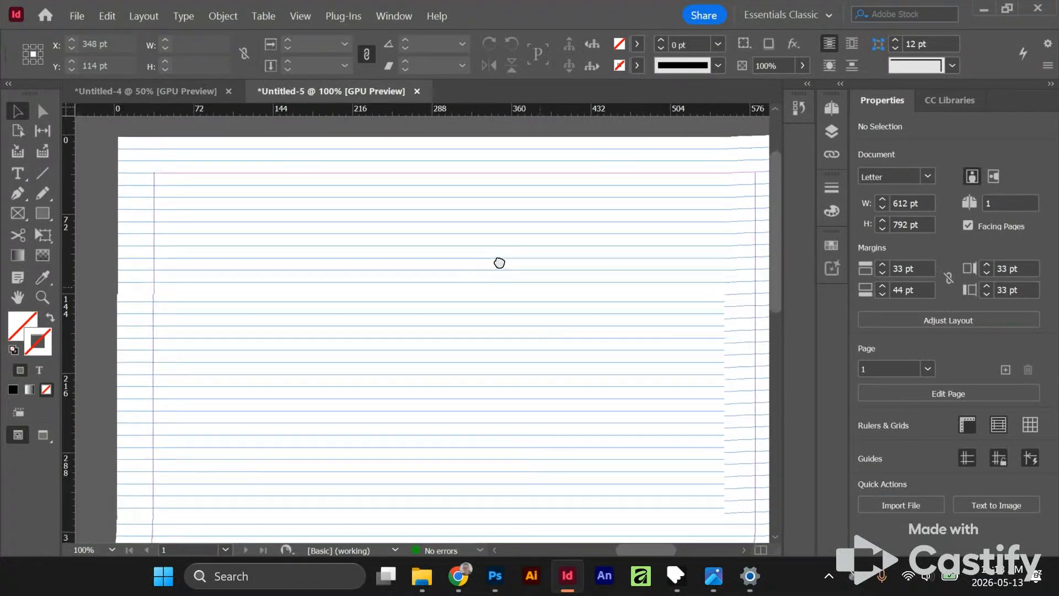
left_click(145, 17)
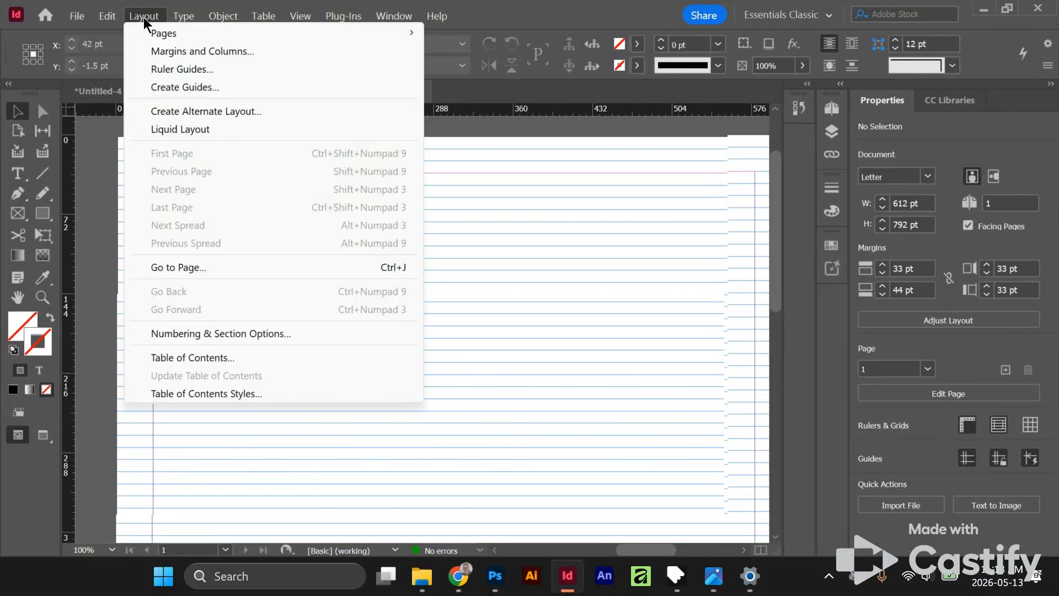
left_click(179, 88)
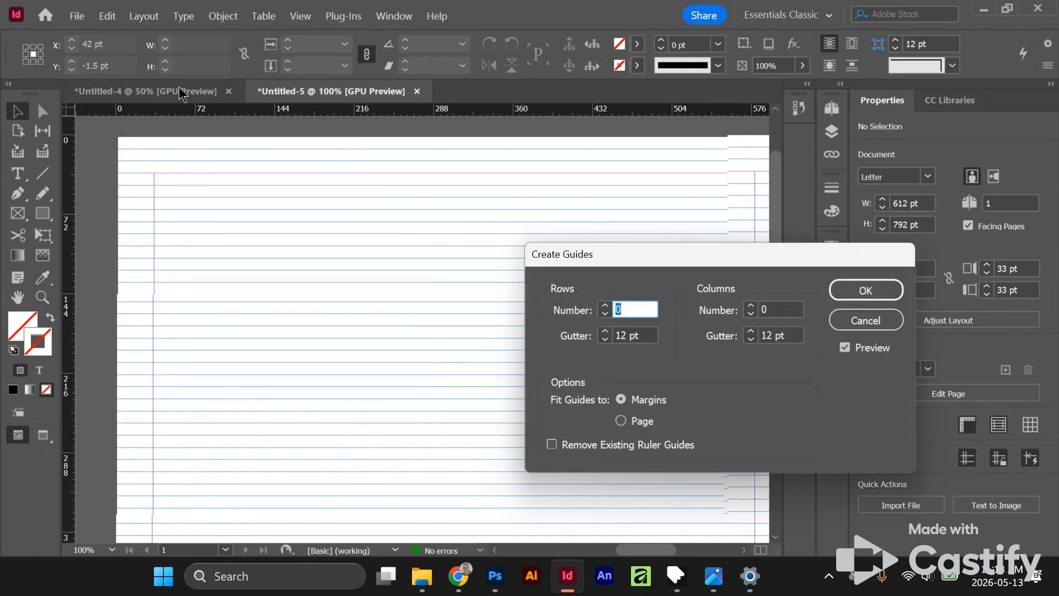
left_click_drag(661, 262, 483, 219)
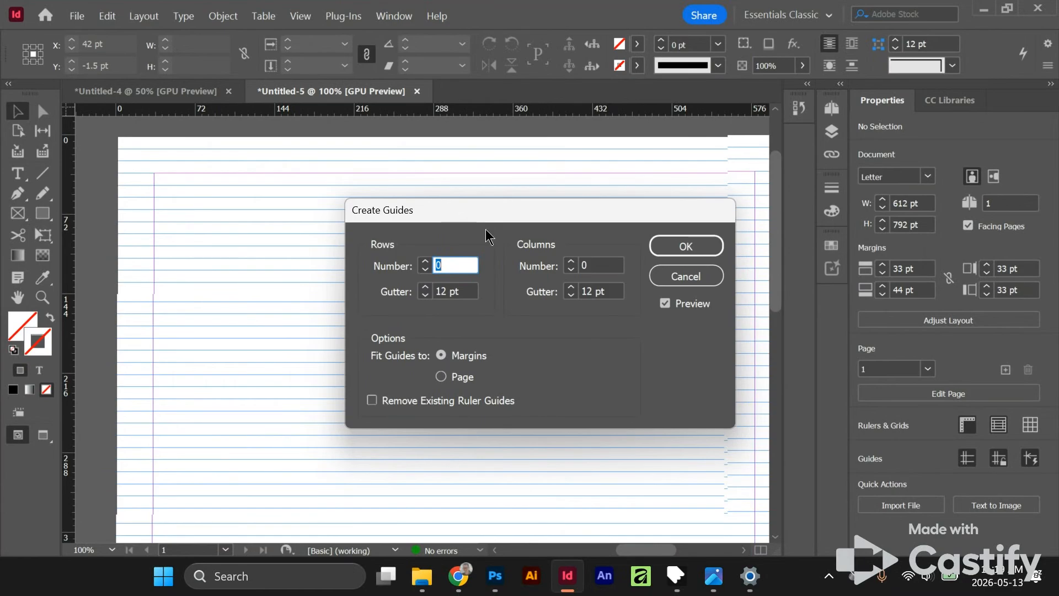
left_click(425, 295)
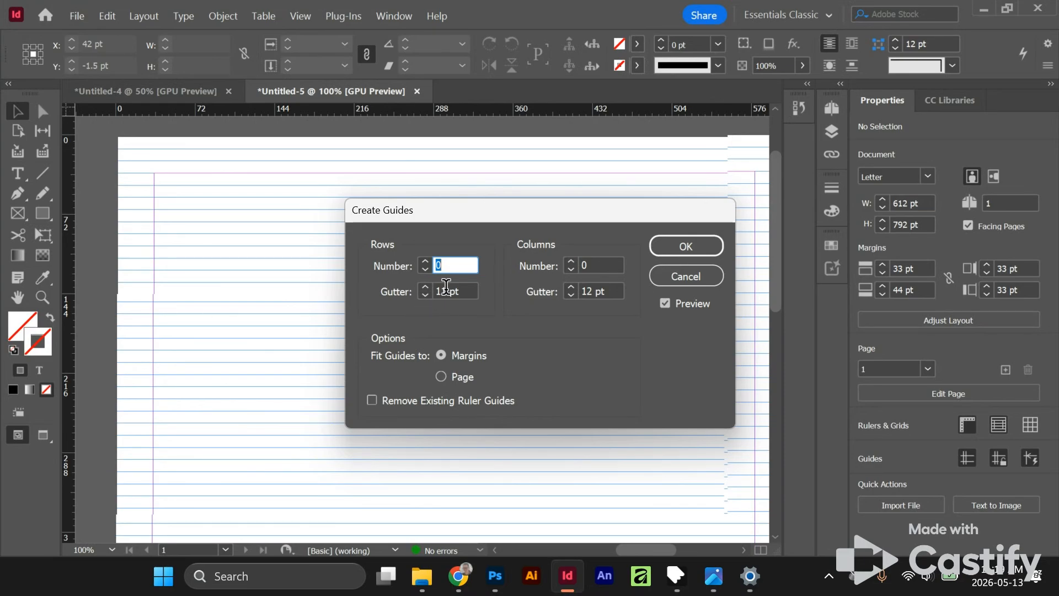
left_click(572, 297)
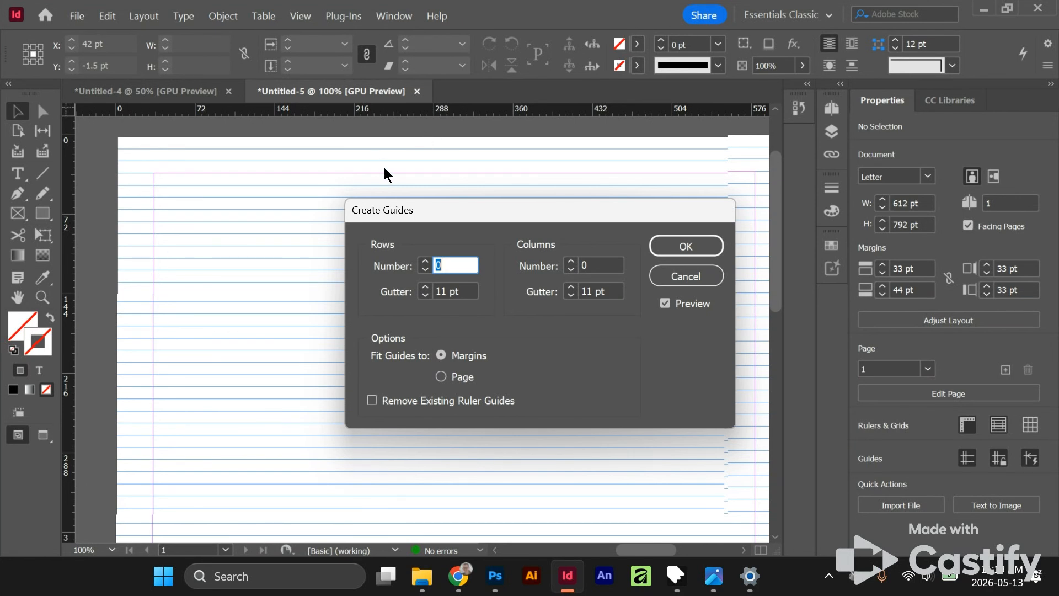
- Set the number of guide rows to 6, keeping the page preview in view
type("5")
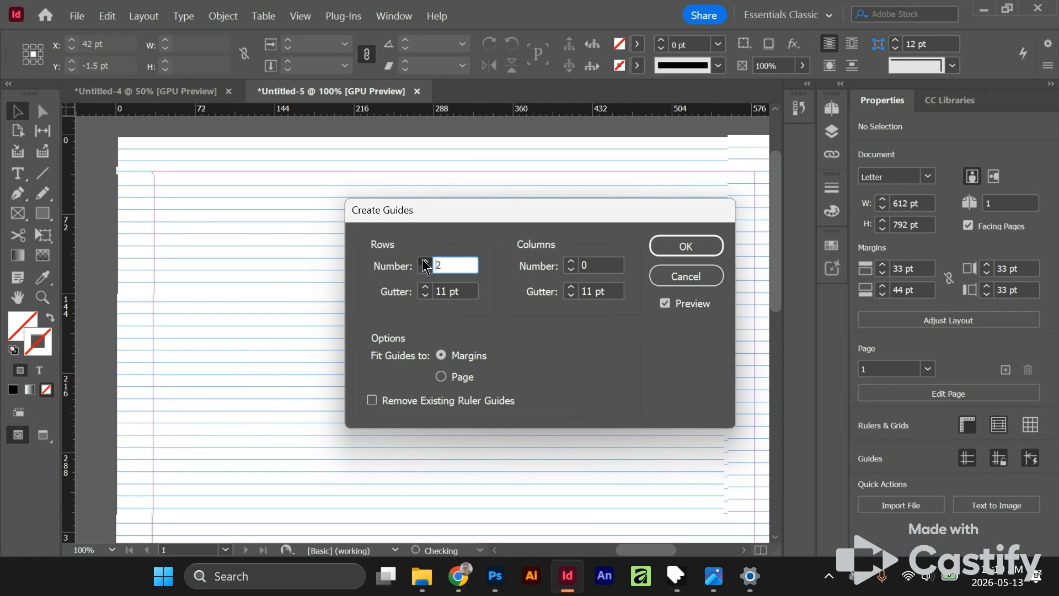
left_click(424, 262)
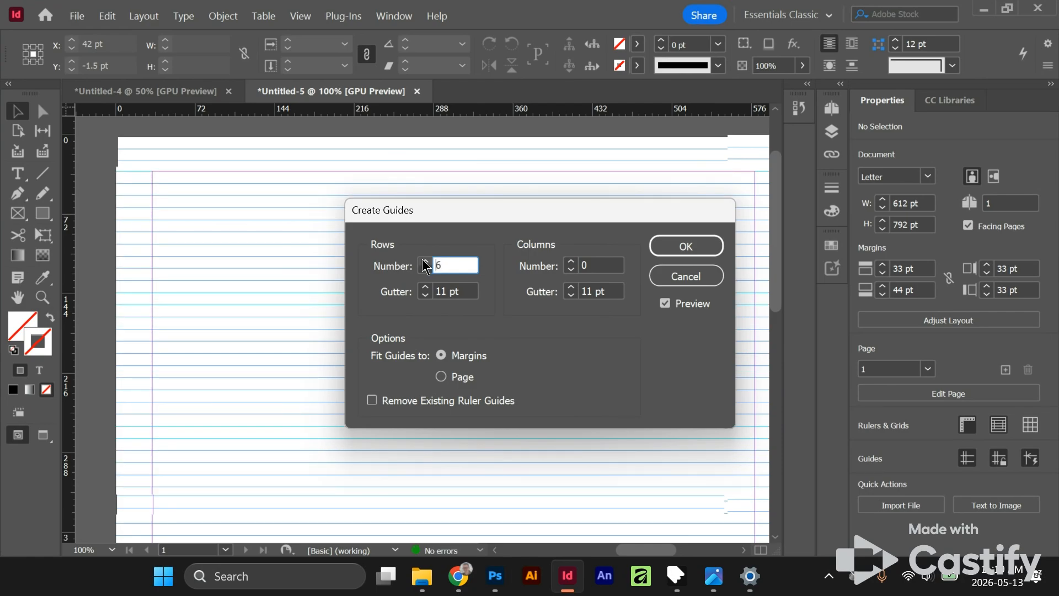
left_click_drag(436, 215, 542, 264)
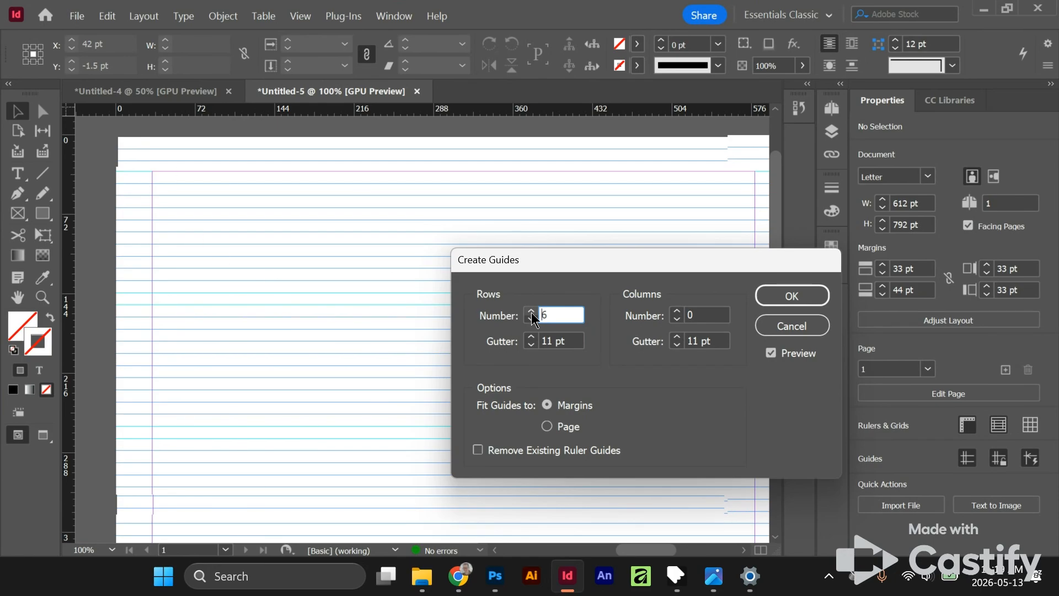
- Set the number of guide columns to 12
left_click(675, 311)
left_click(675, 311)
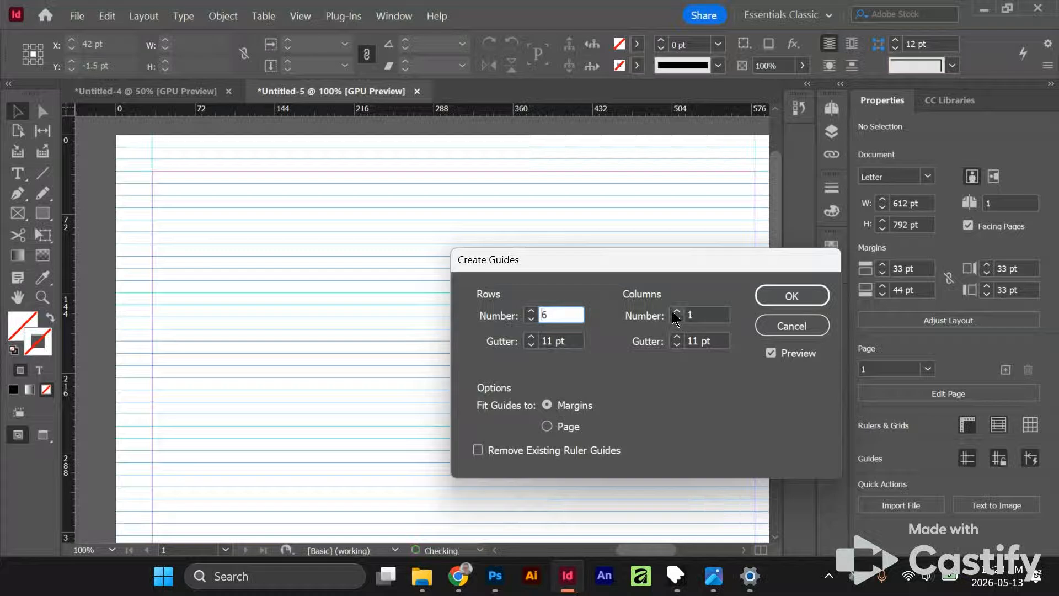
left_click(675, 311)
left_click(675, 312)
left_click(676, 311)
left_click(675, 311)
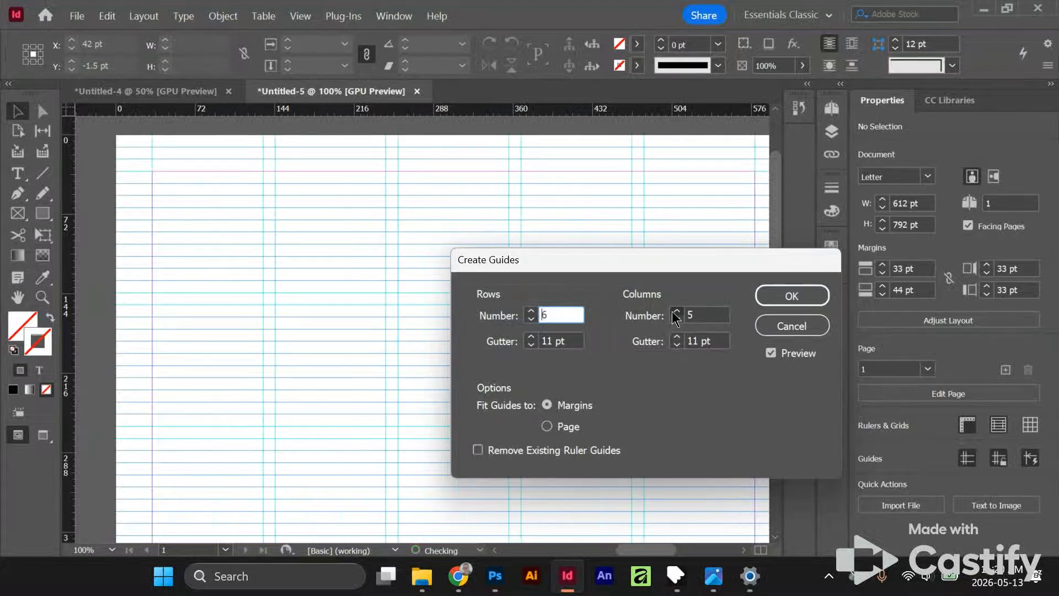
left_click(676, 312)
left_click(675, 312)
left_click(675, 312)
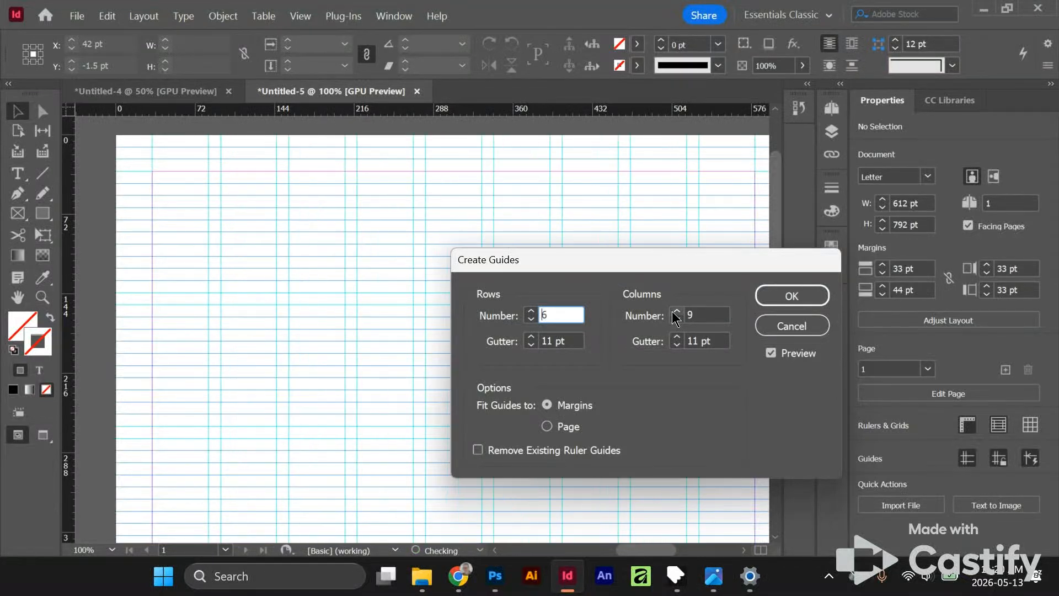
left_click(675, 312)
left_click(676, 312)
left_click(675, 311)
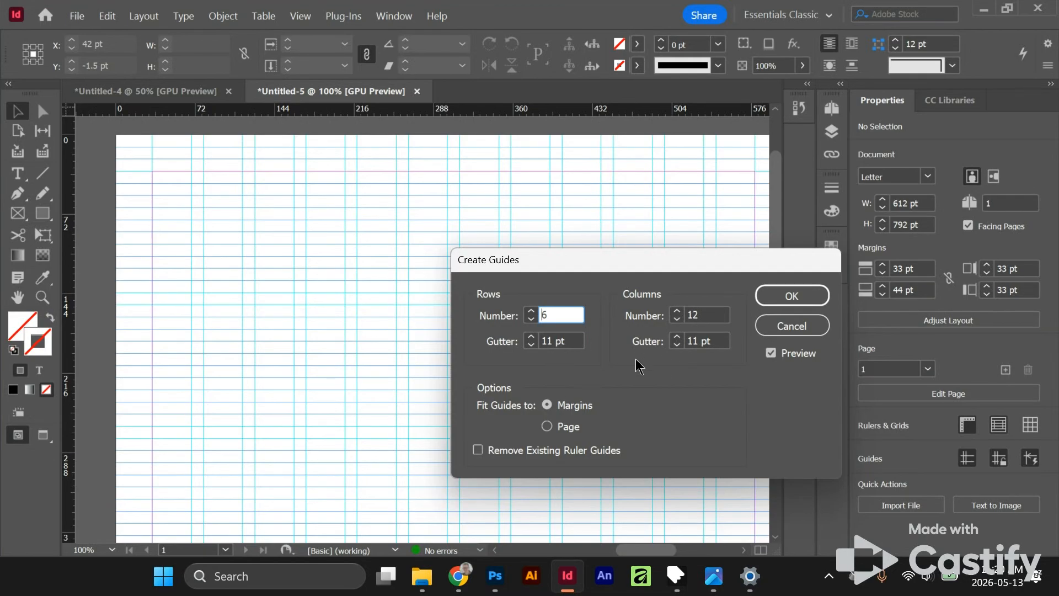
- Try a row count of 10 to compare how the row guides meet the baseline grid
left_click(531, 311)
left_click(531, 311)
left_click(531, 311)
left_click(531, 312)
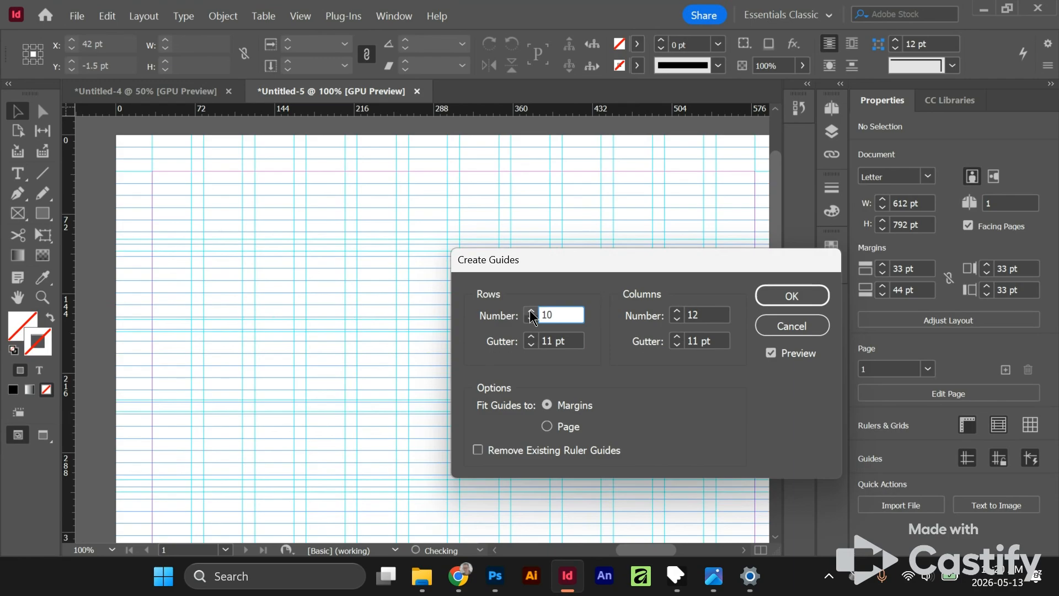
left_click(531, 311)
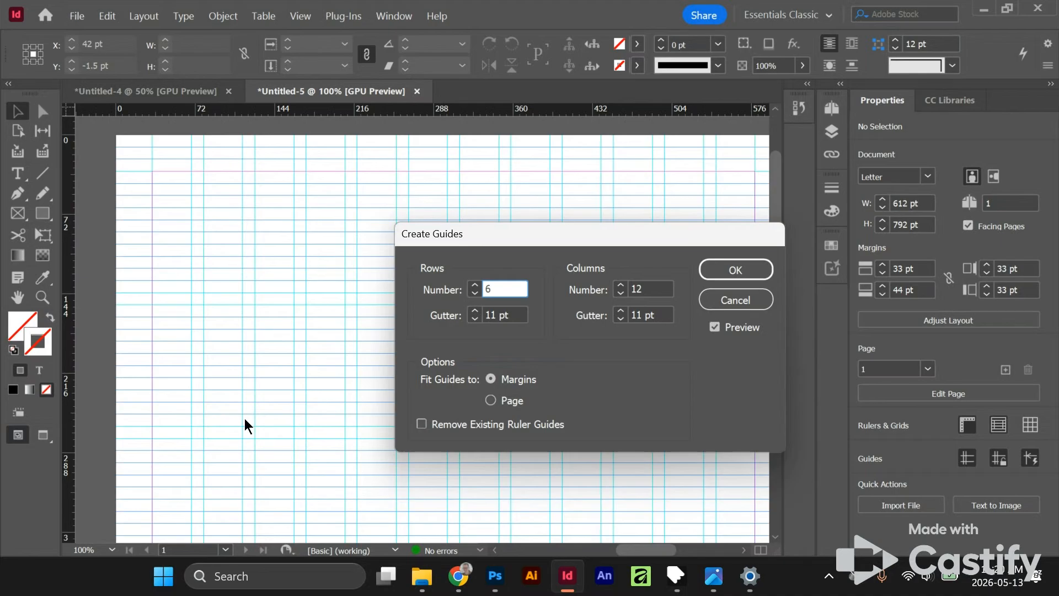
- Create the guides with 6 rows and 12 columns and check them against the baseline grid near the page foot
left_click(737, 270)
scroll(500, 355, "down", 10)
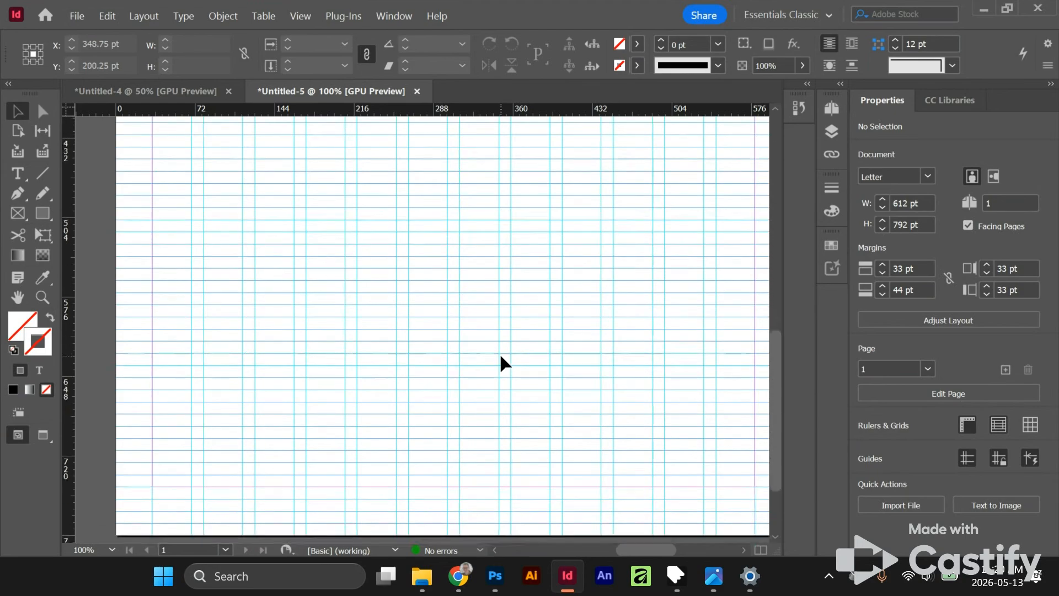
scroll(322, 375, "up", 1)
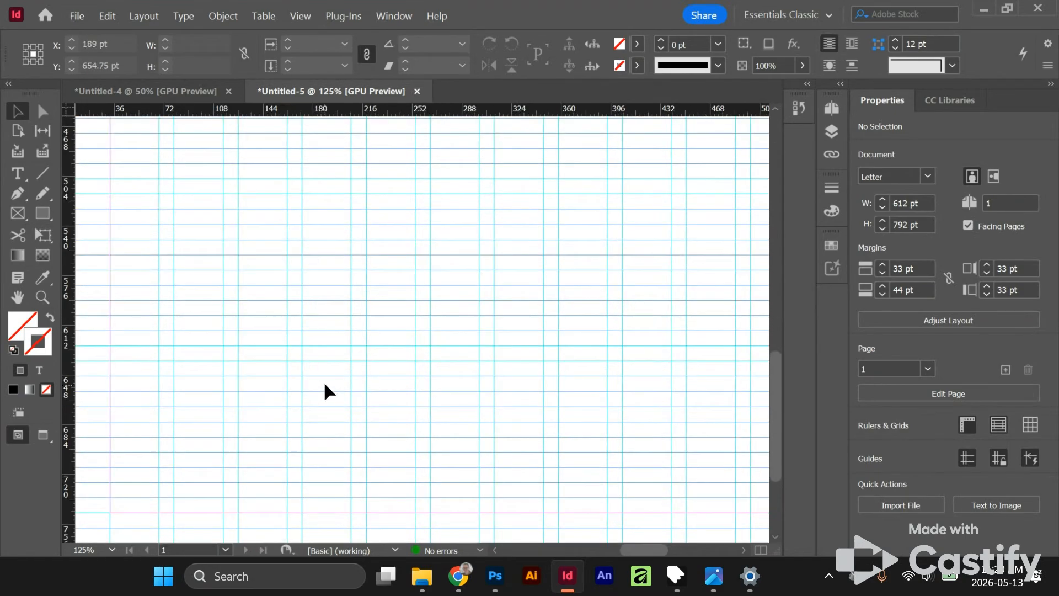
scroll(361, 406, "down", 2)
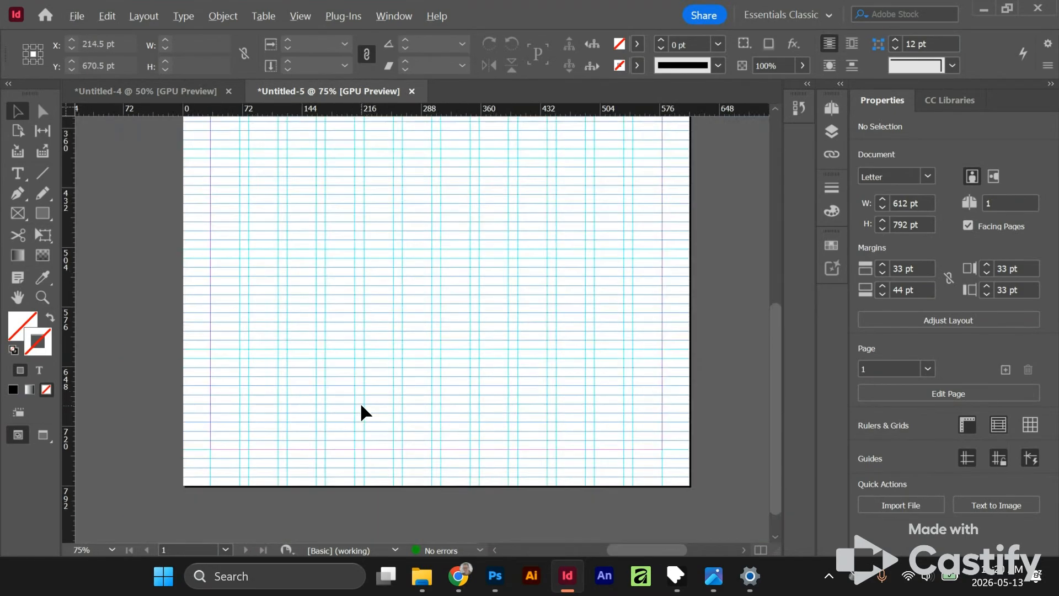
scroll(362, 407, "up", 1)
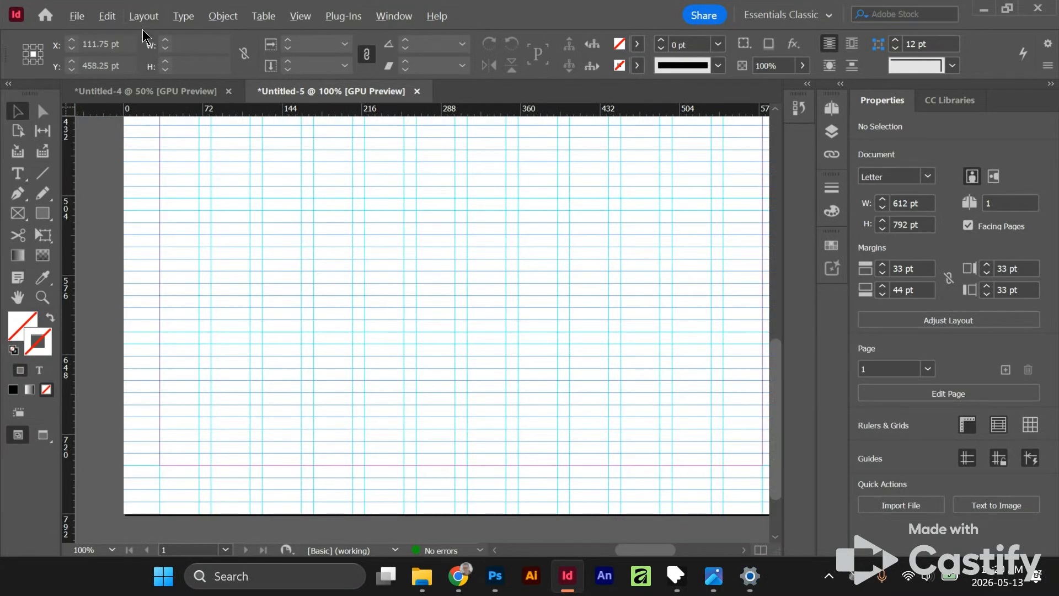
- Change the baseline grid color to Burgundy in the grid preferences
key("ctrl+k")
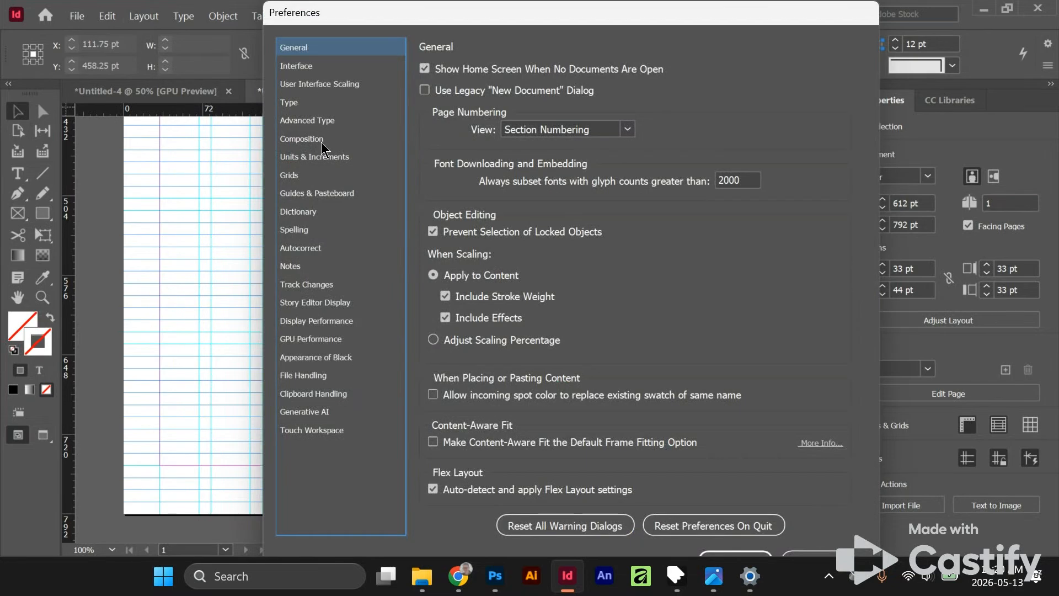
left_click(296, 177)
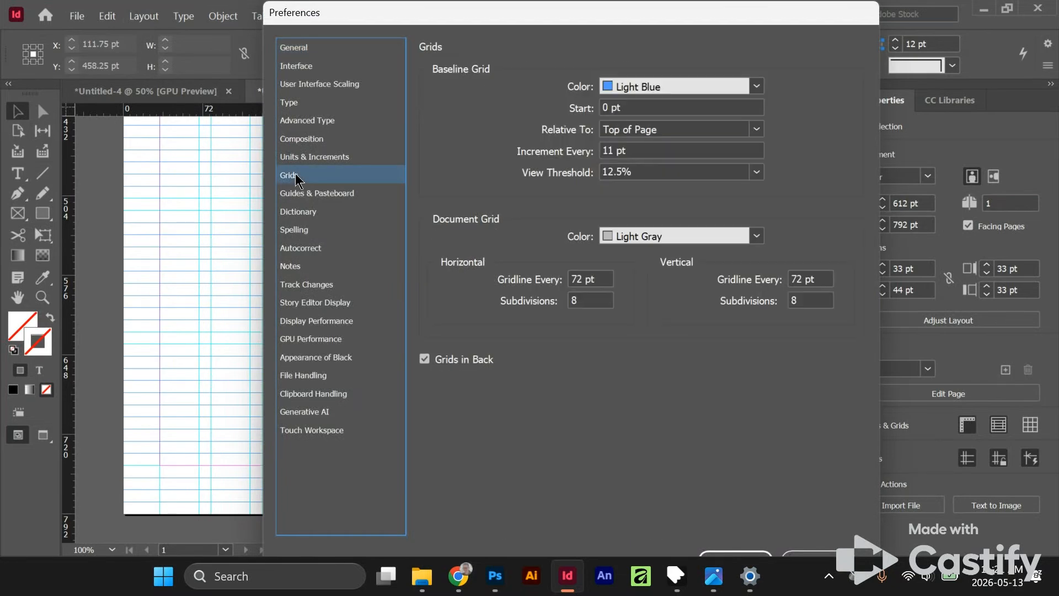
left_click(753, 88)
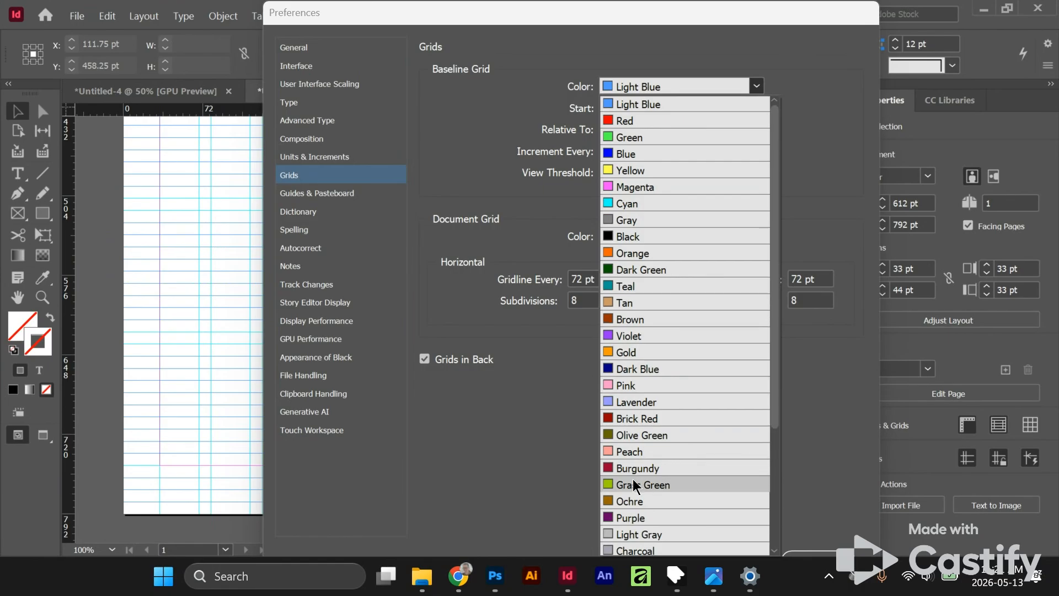
left_click(634, 468)
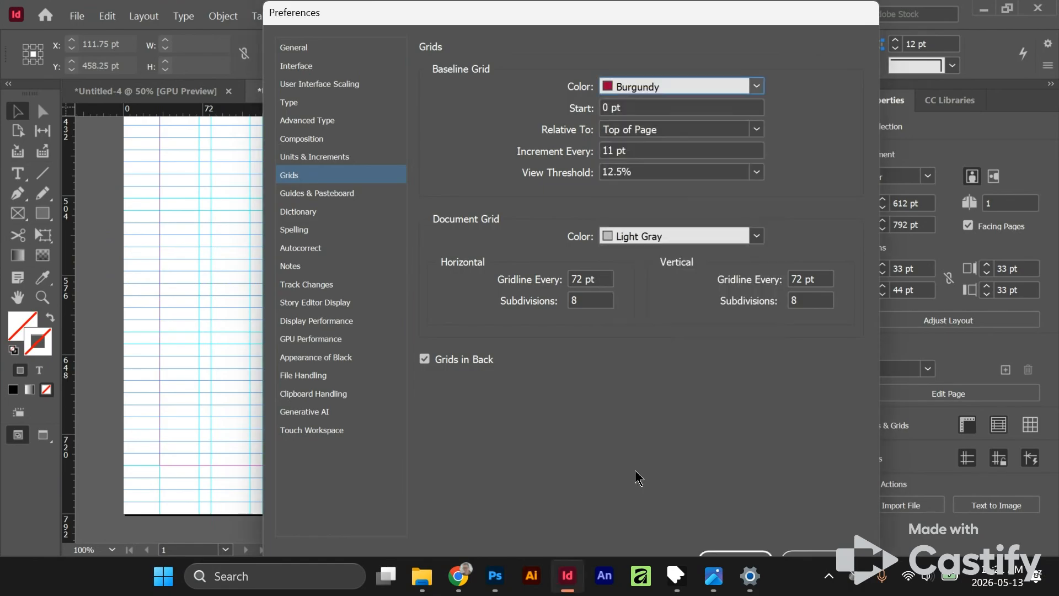
left_click(733, 556)
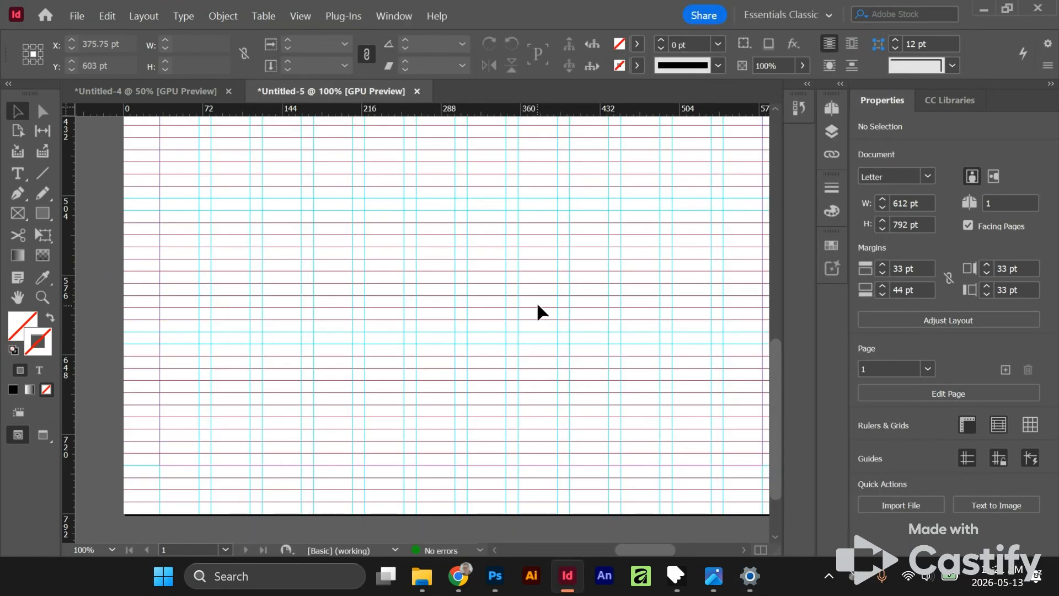
- Set the bottom page margin to 55 pt and check its position at the foot of the page
left_click_drag(500, 294, 385, 306)
key("ctrl+minus")
key("ctrl+minus")
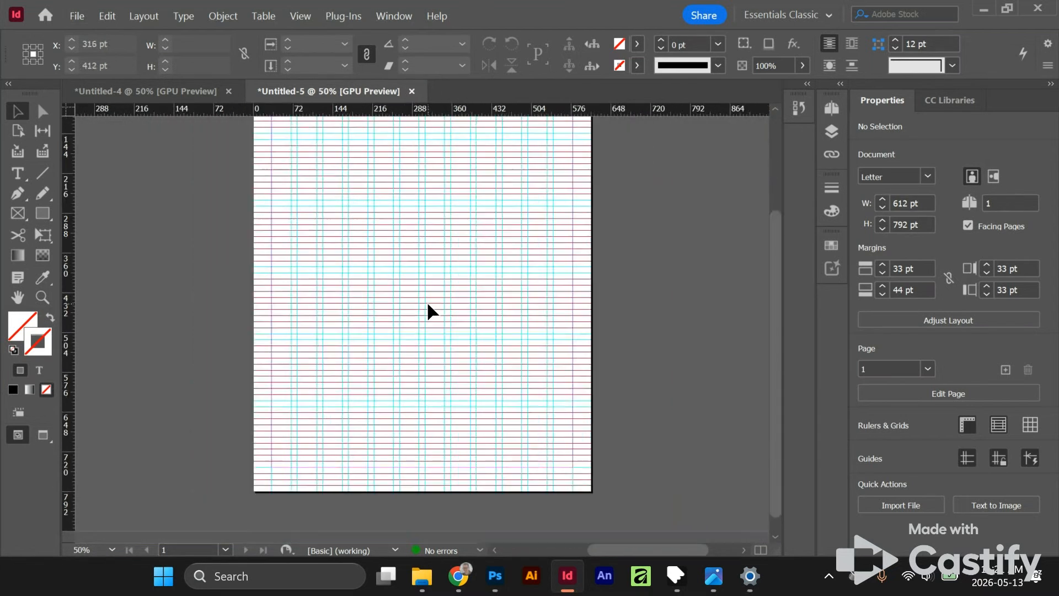
scroll(429, 302, "down", 1)
scroll(527, 298, "up", 2)
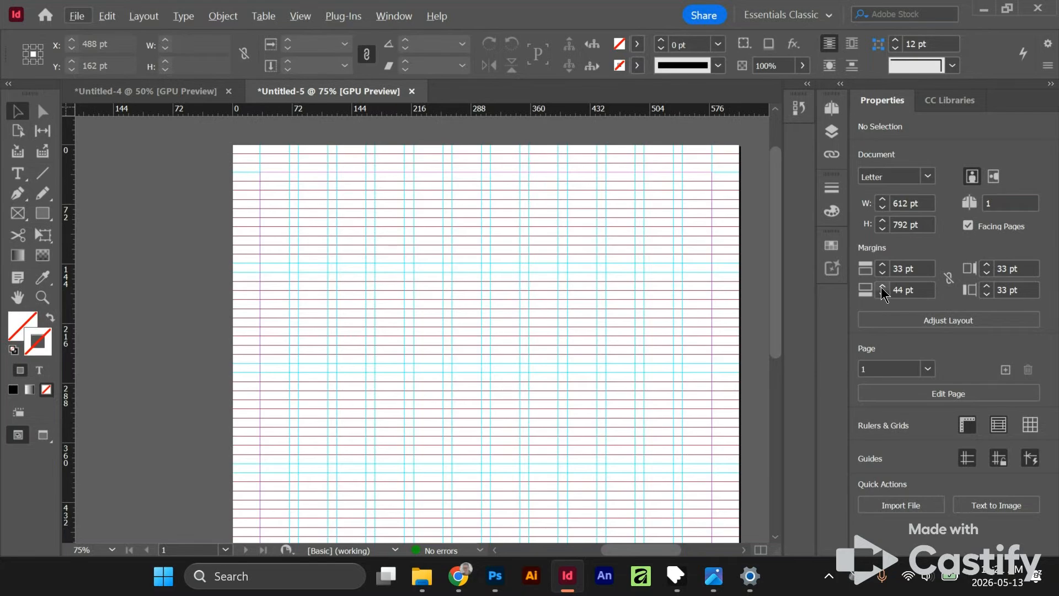
left_click(908, 290)
type("55")
key("Tab")
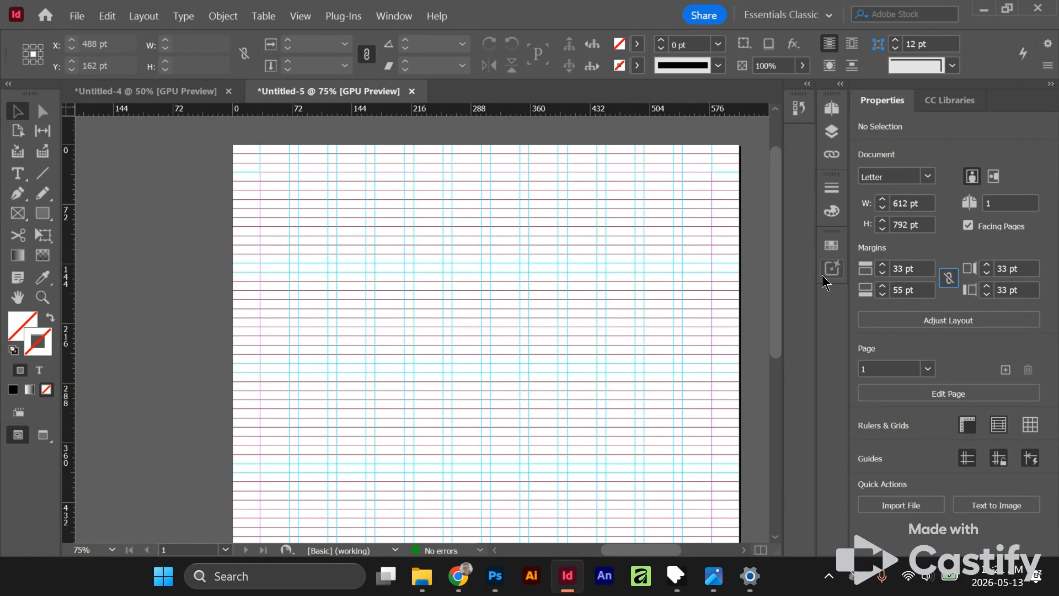
scroll(552, 386, "down", 5)
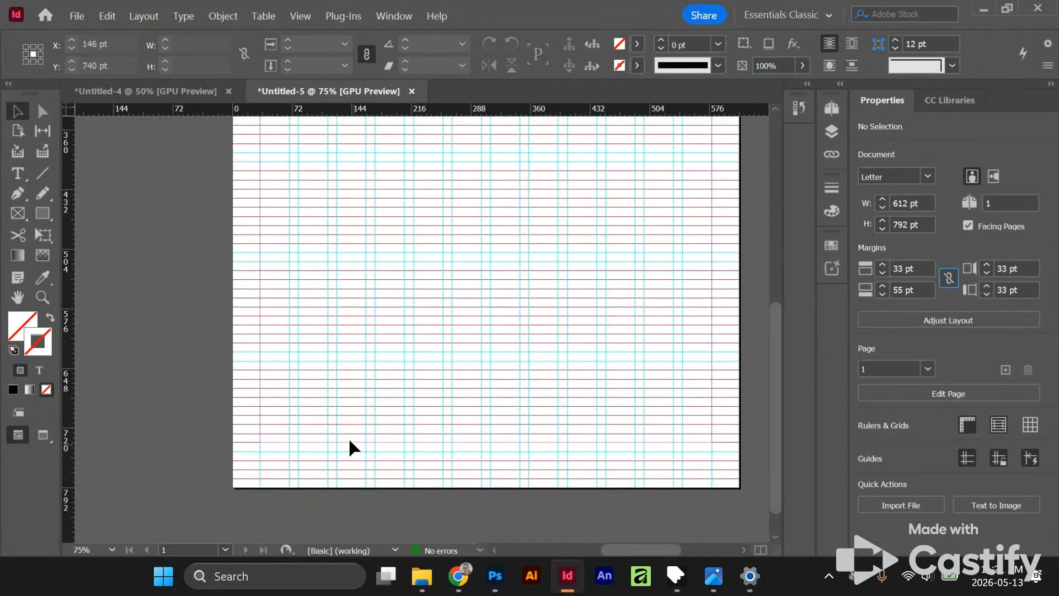
- Start a new set of guides with the option to remove the existing ruler guides enabled
left_click(143, 15)
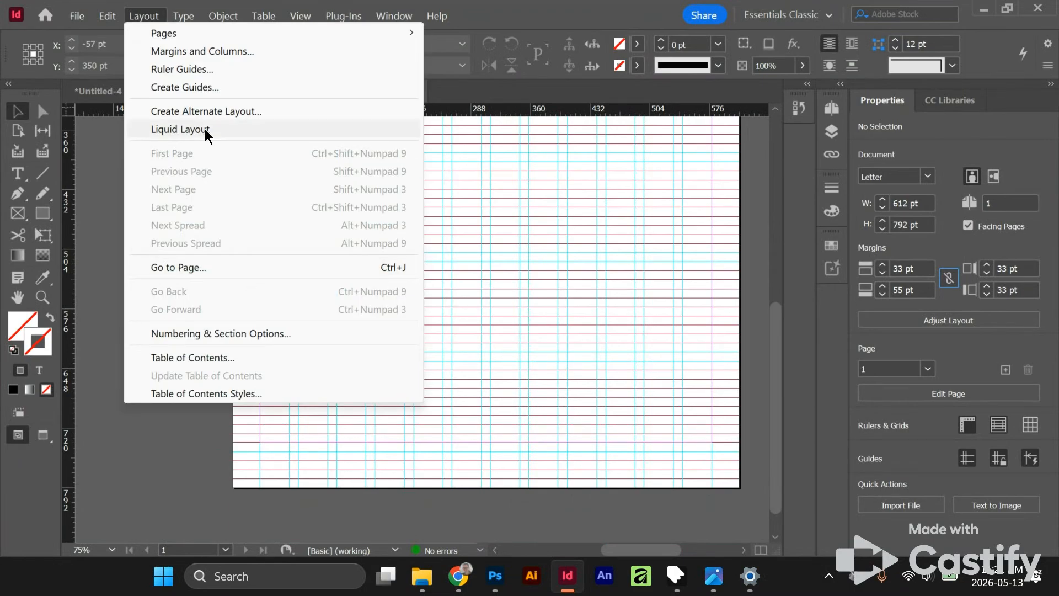
left_click(209, 89)
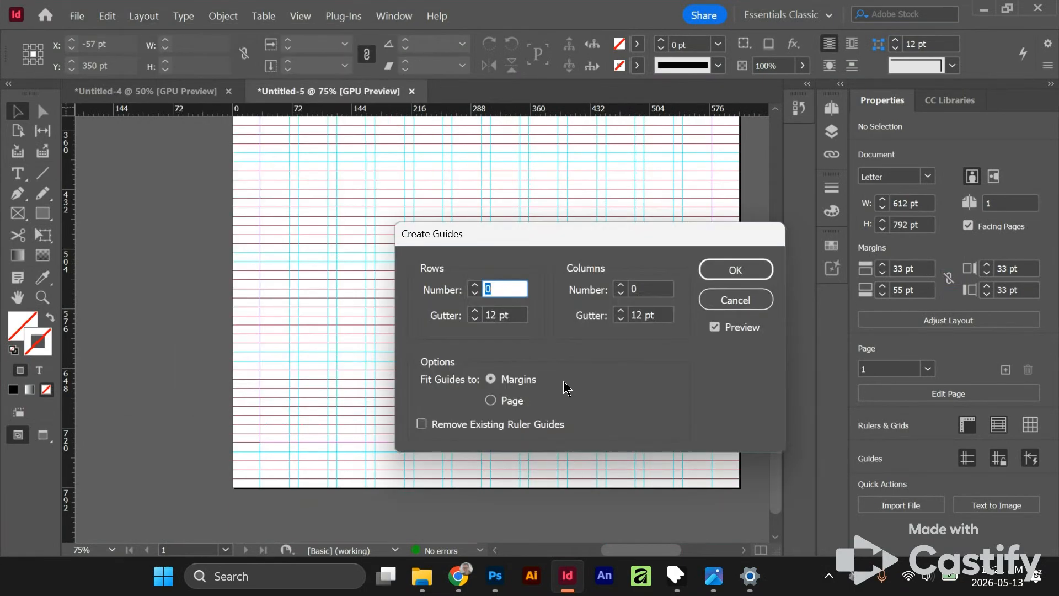
left_click(419, 422)
key("alt")
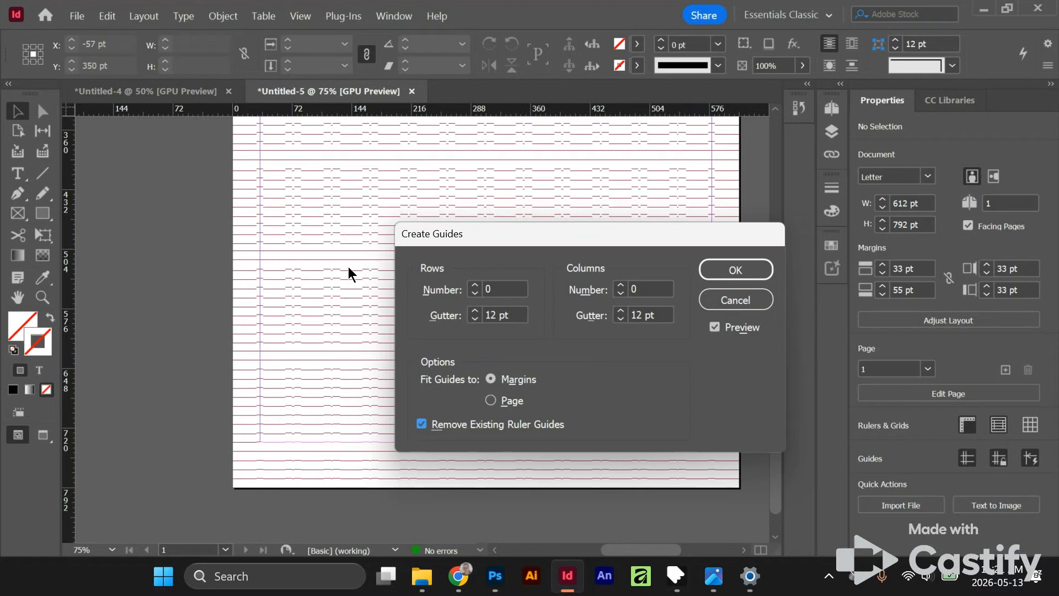
- Set the row and column gutters of the new guides to 11 pt and the number of rows to 13
left_click(475, 319)
left_click(618, 319)
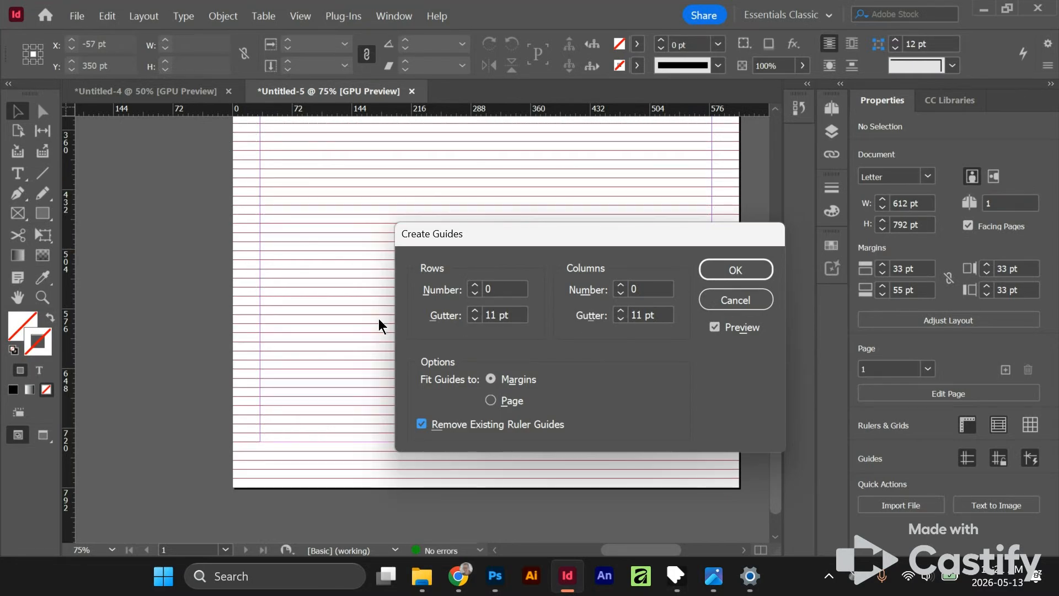
left_click(475, 285)
left_click(474, 285)
left_click(475, 284)
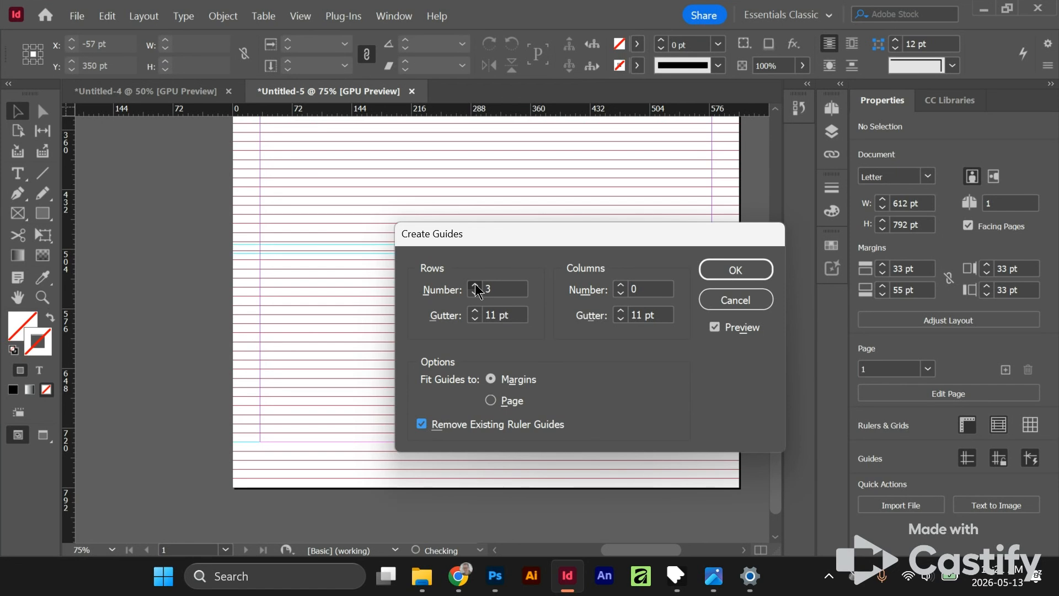
left_click(475, 285)
left_click(475, 284)
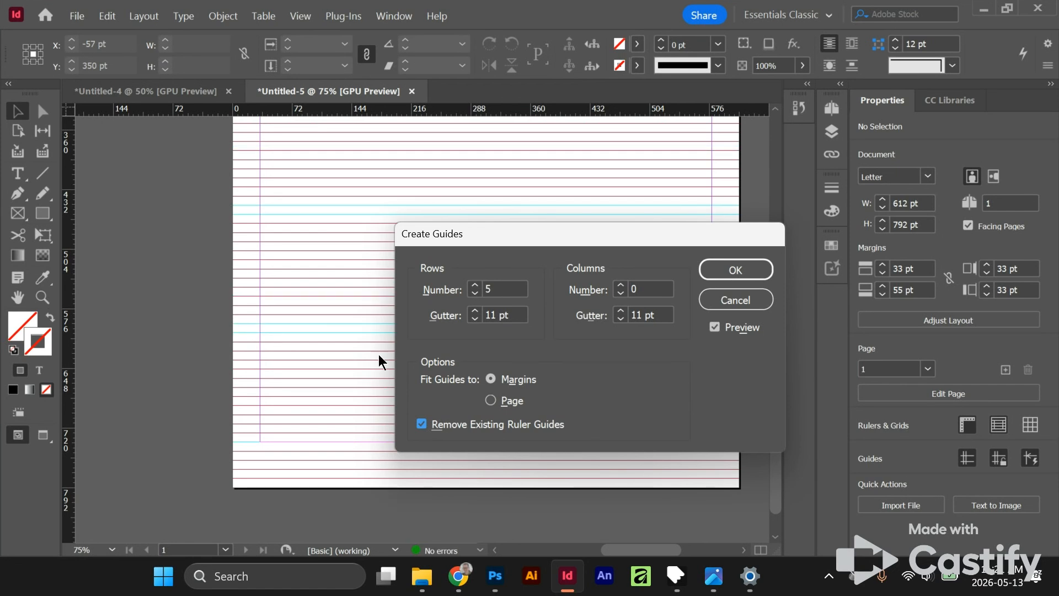
left_click(476, 284)
left_click(476, 285)
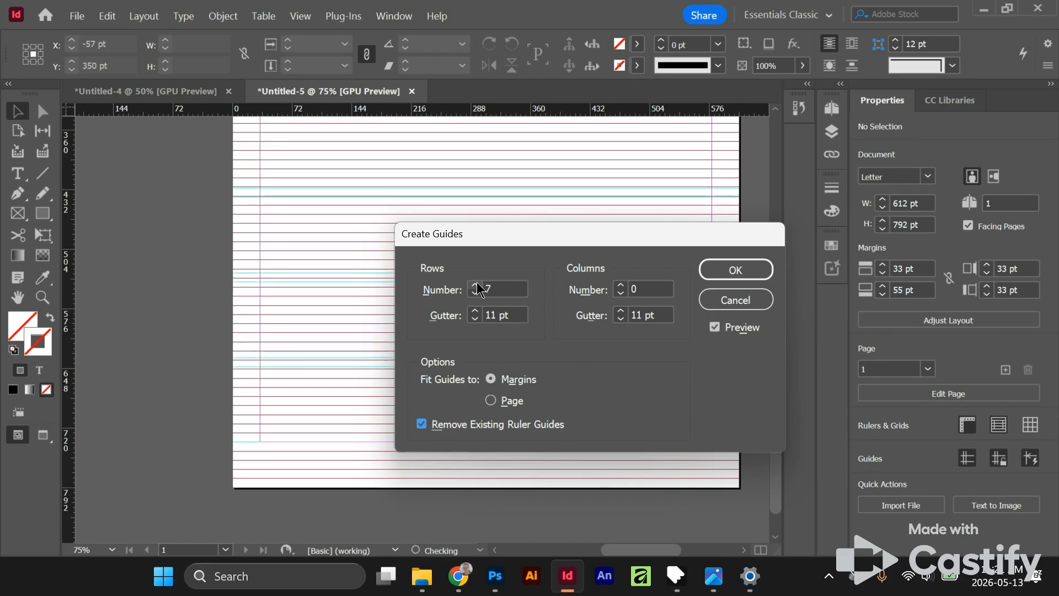
left_click(476, 285)
left_click(476, 285)
left_click(476, 285)
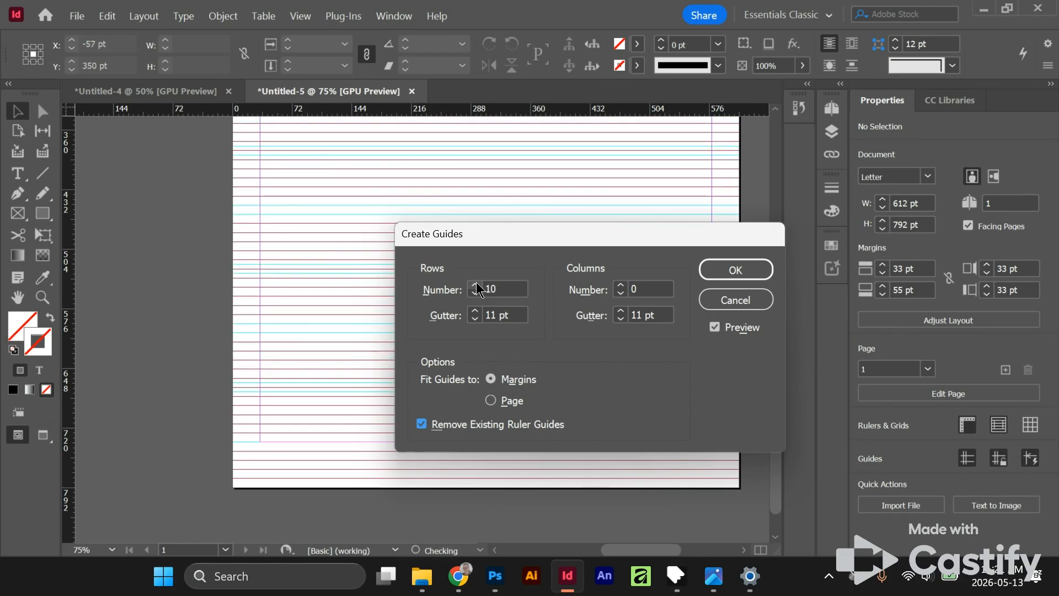
left_click(476, 285)
left_click(476, 285)
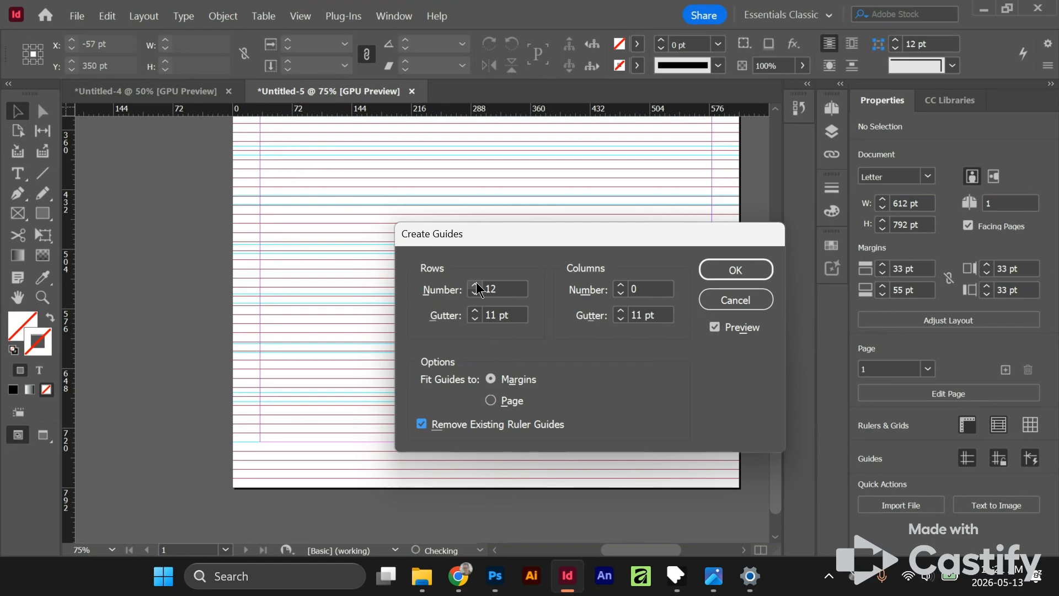
left_click(476, 285)
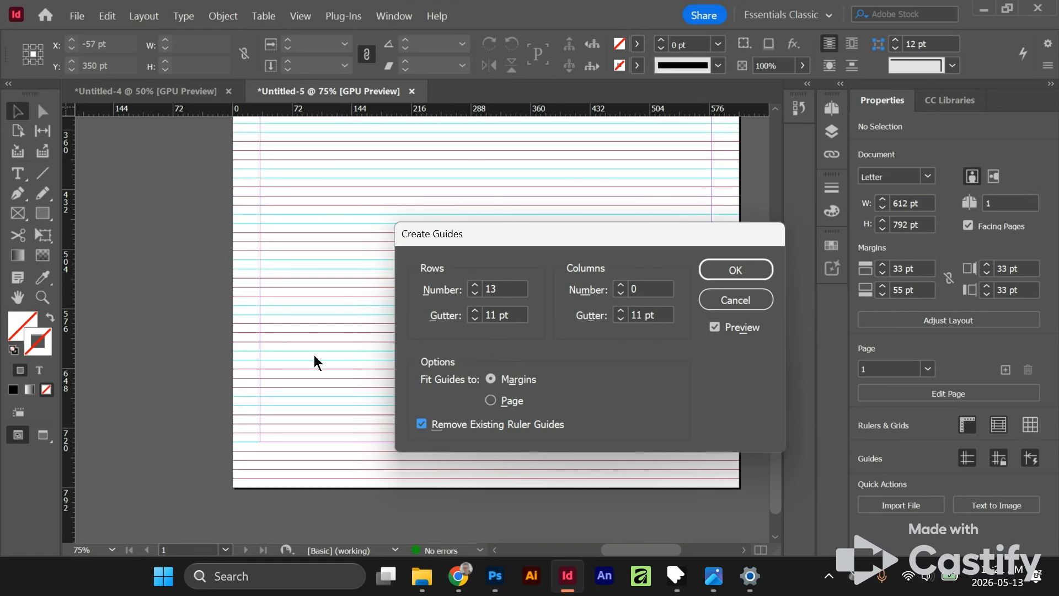
- Try fewer guide rows, down to 6, against the baseline grid and return the number of rows to 13
left_click(474, 293)
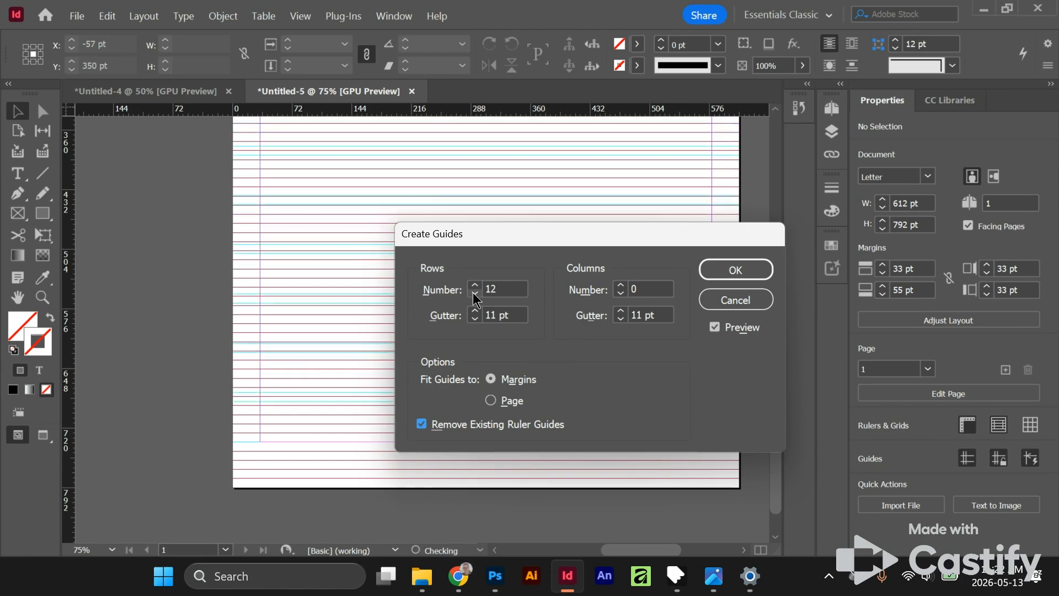
left_click(474, 293)
left_click(474, 293)
left_click(474, 294)
left_click(473, 294)
left_click(474, 293)
left_click(474, 293)
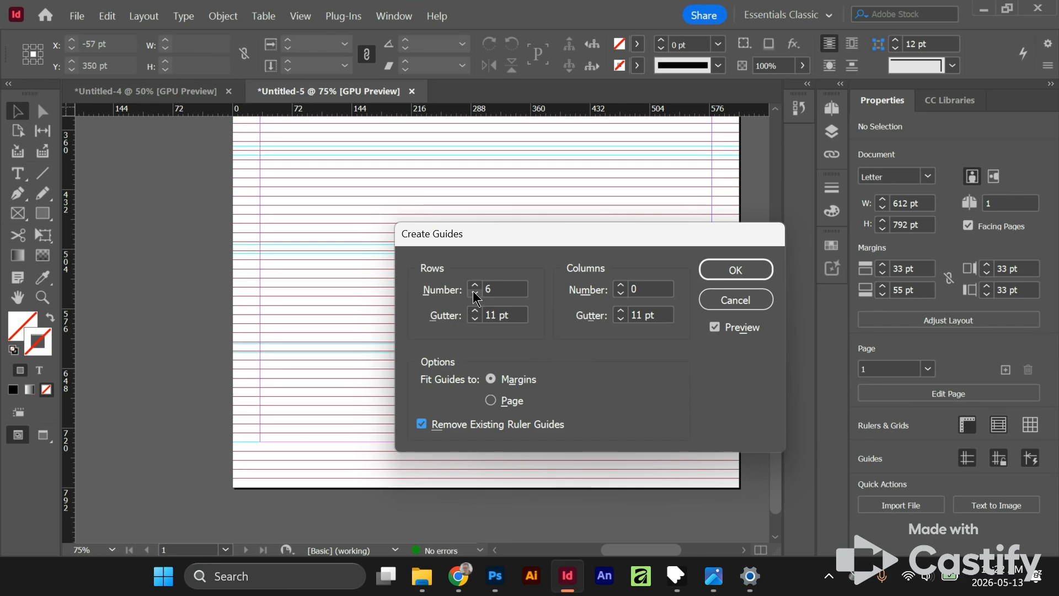
left_click(473, 285)
left_click(474, 284)
left_click(474, 285)
left_click(474, 284)
left_click(474, 284)
left_click(474, 285)
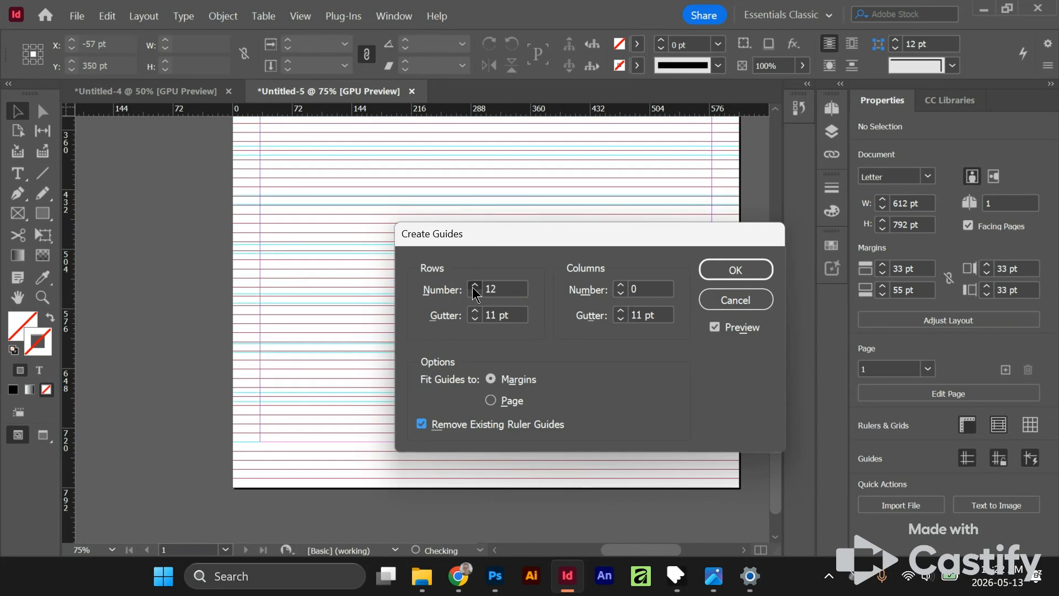
left_click(474, 285)
- Set the number of guide columns to 12 and create the guides
left_click(620, 285)
left_click(620, 284)
left_click(620, 284)
left_click(620, 285)
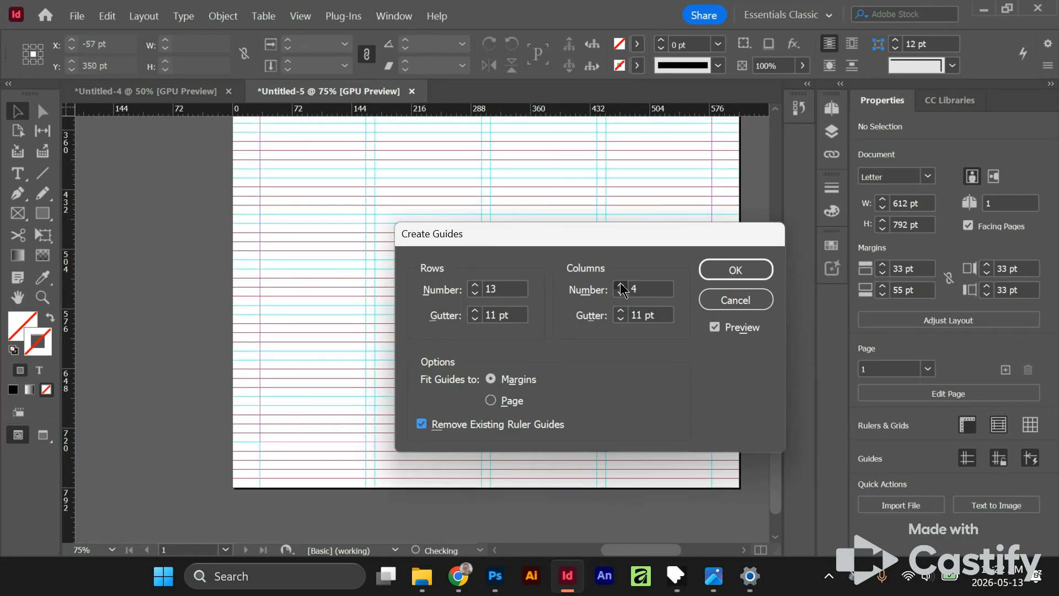
left_click(621, 285)
left_click(621, 285)
left_click(620, 284)
double_click(621, 285)
left_click(621, 284)
left_click(621, 284)
left_click(621, 285)
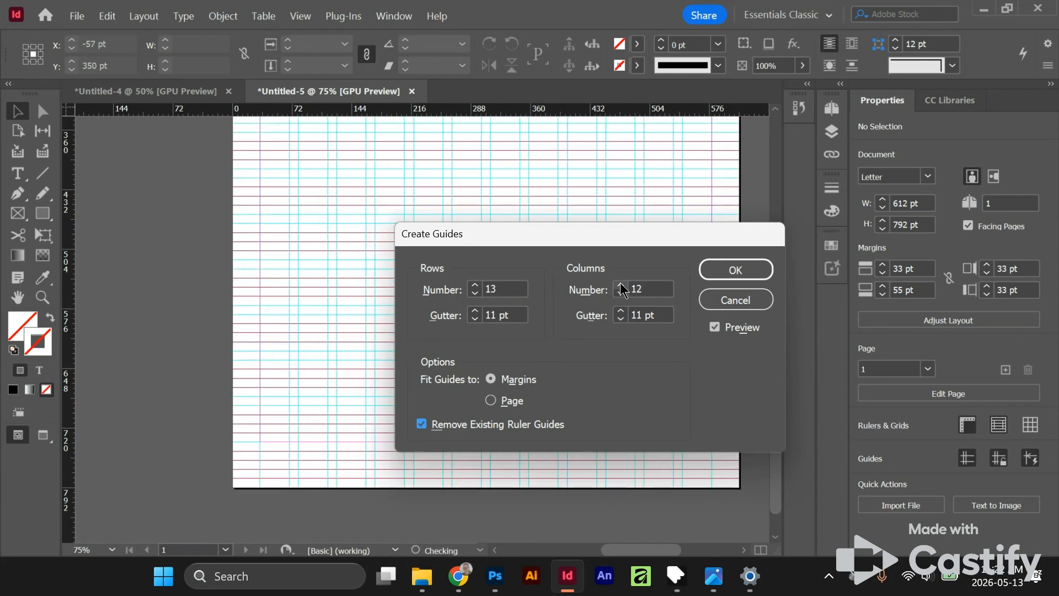
left_click(756, 271)
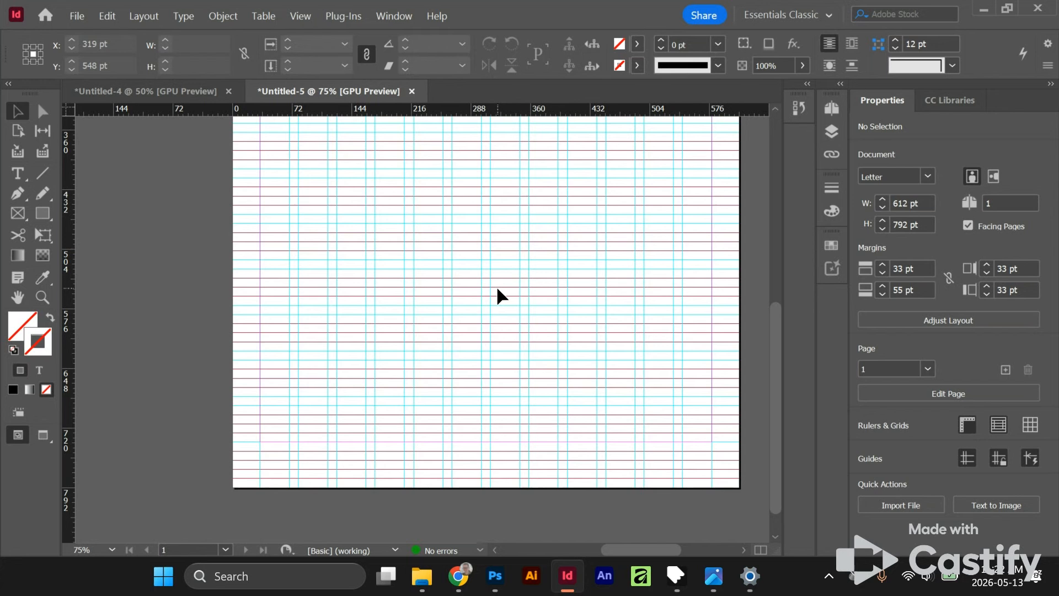
- Hide the baseline grid and check the guide modules across the page
left_click_drag(462, 257, 398, 327)
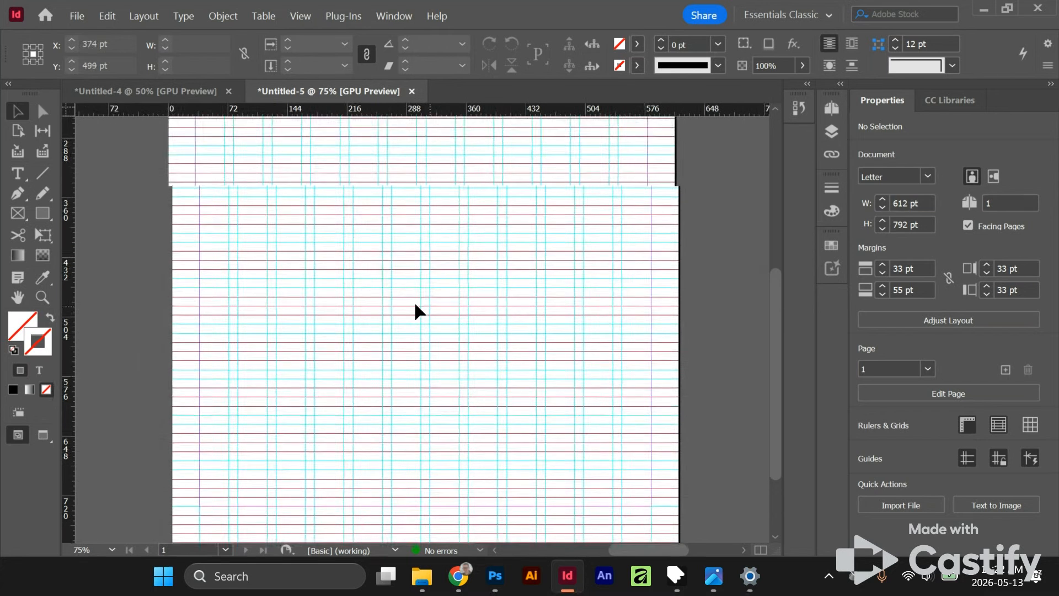
scroll(398, 297, "down", 1)
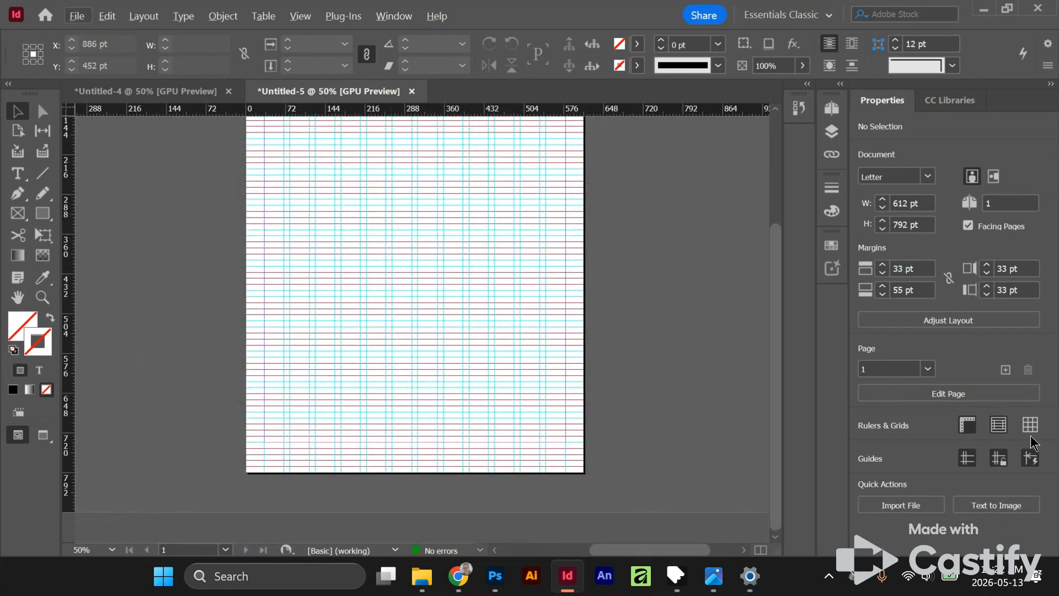
left_click(999, 425)
left_click_drag(504, 296, 520, 378)
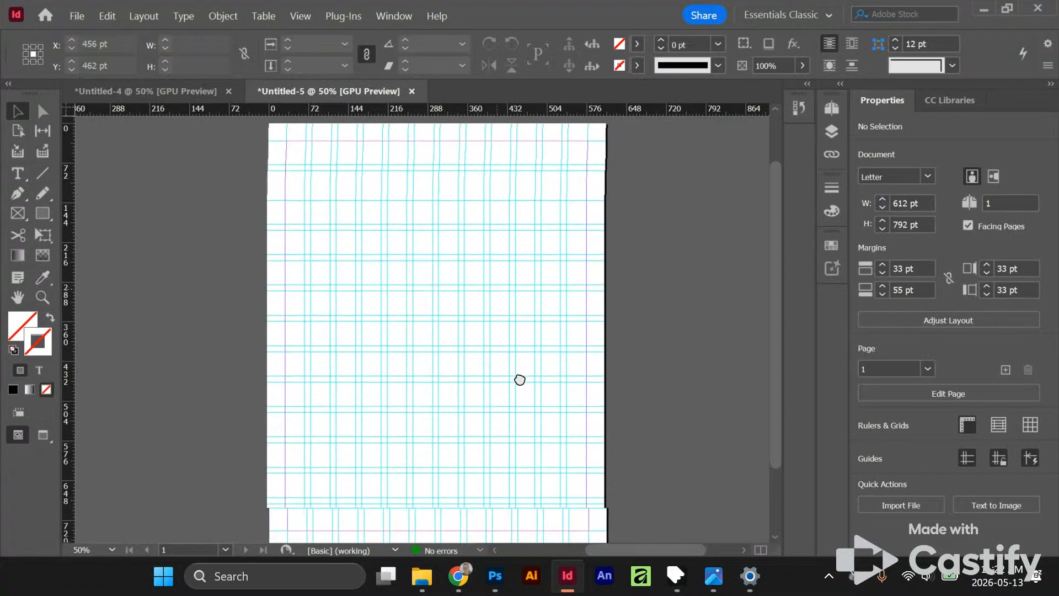
scroll(466, 326, "up", 1)
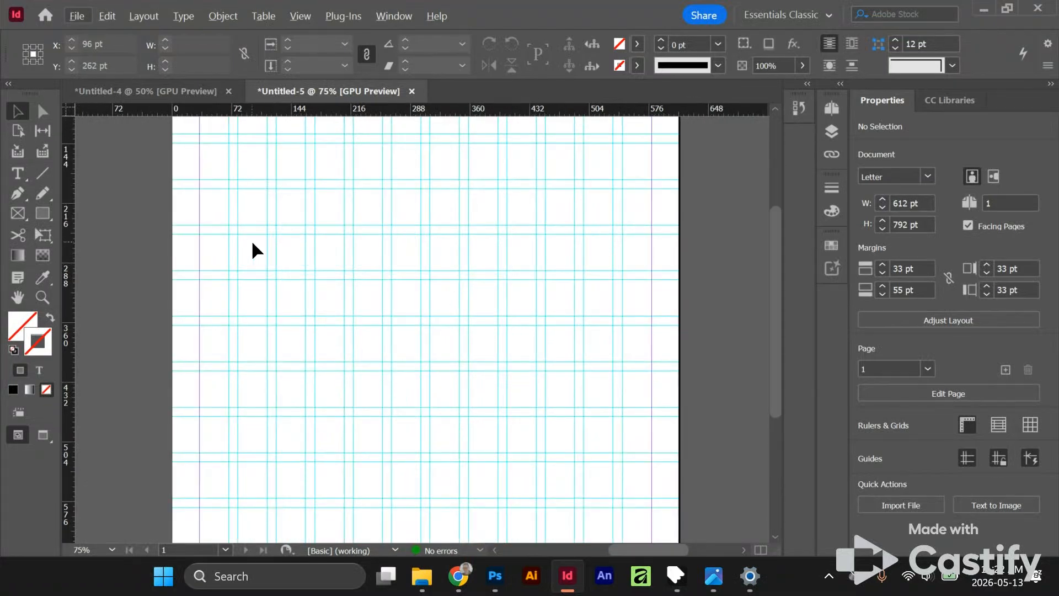
scroll(438, 273, "down", 1)
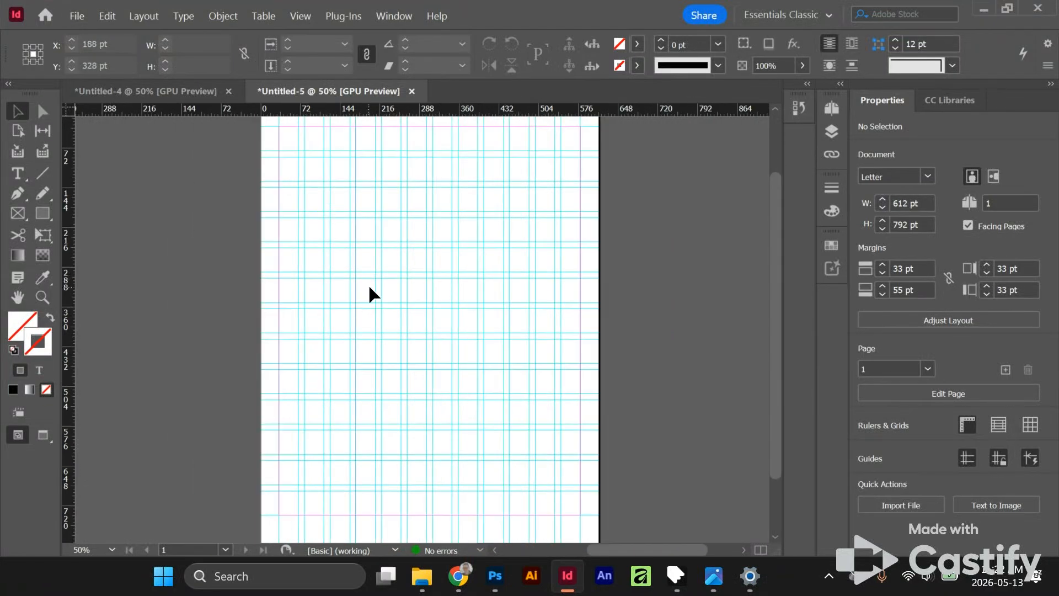
- Try to move the horizontal guide at 308 pt down to about 335 pt, undo the move and deselect the guide
scroll(391, 277, "up", 2)
left_click_drag(390, 276, 392, 298)
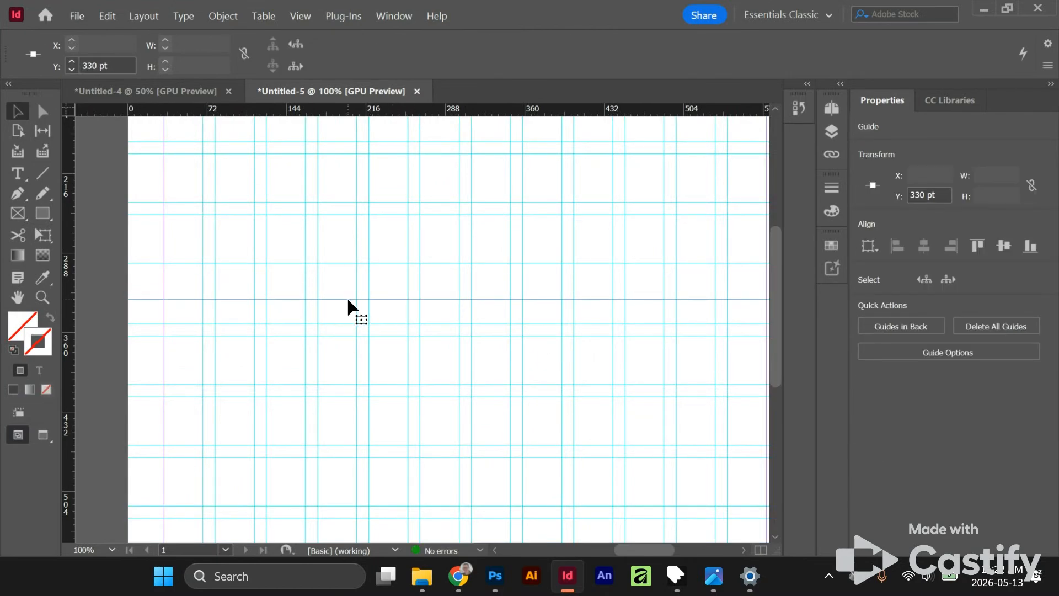
mouse_move(390, 299)
left_mouse_down()
mouse_move(390, 282)
mouse_move(392, 306)
left_mouse_up()
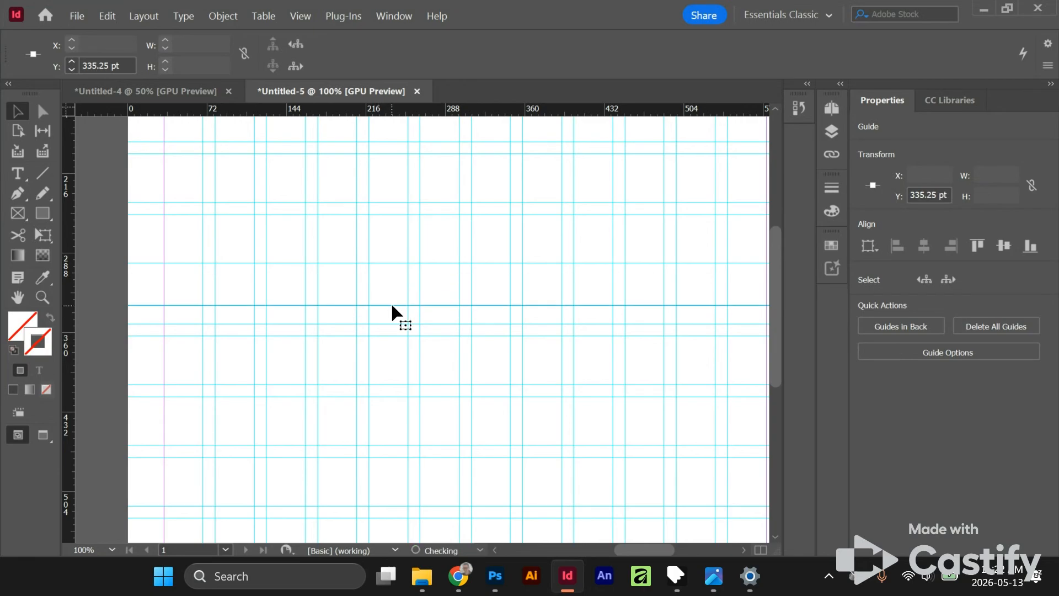
key("ctrl+z")
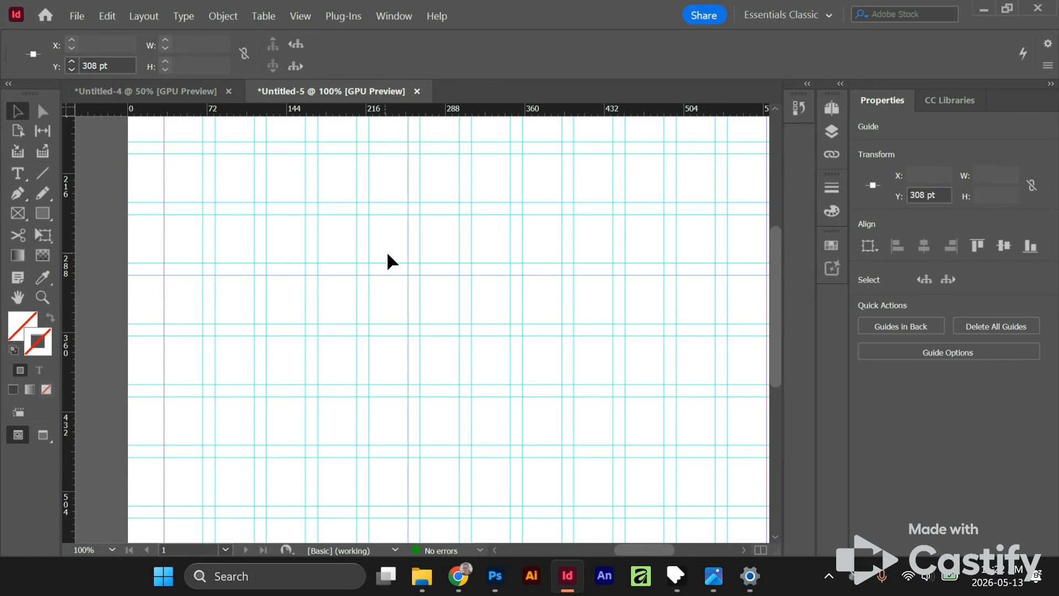
left_click(393, 328)
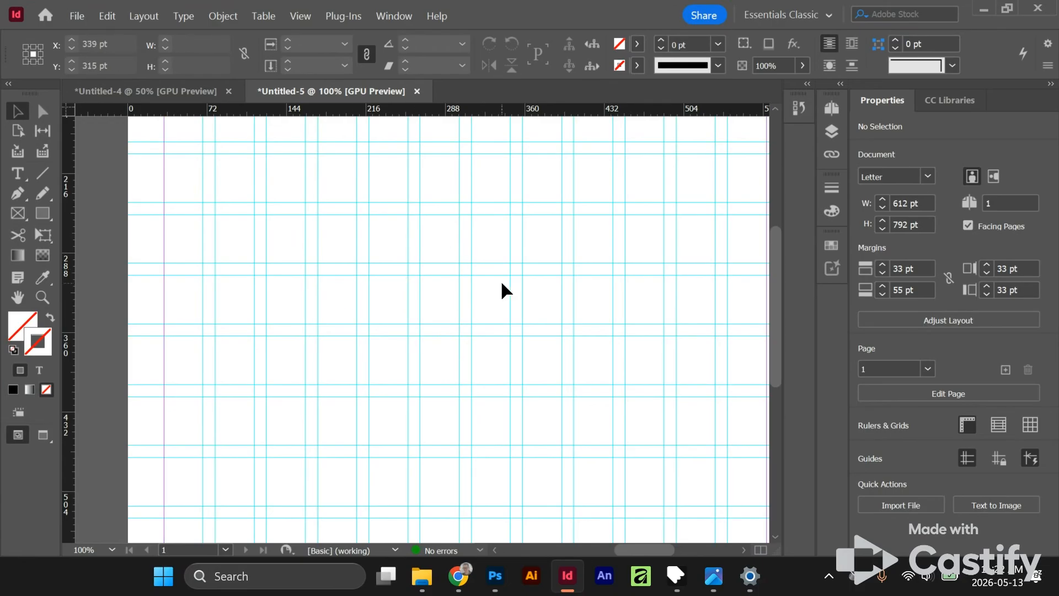
- Hide and show the guides repeatedly to compare the page with and without them
key("ctrl+semicolon")
key("ctrl+semicolon")
key("ctrl+semicolon")
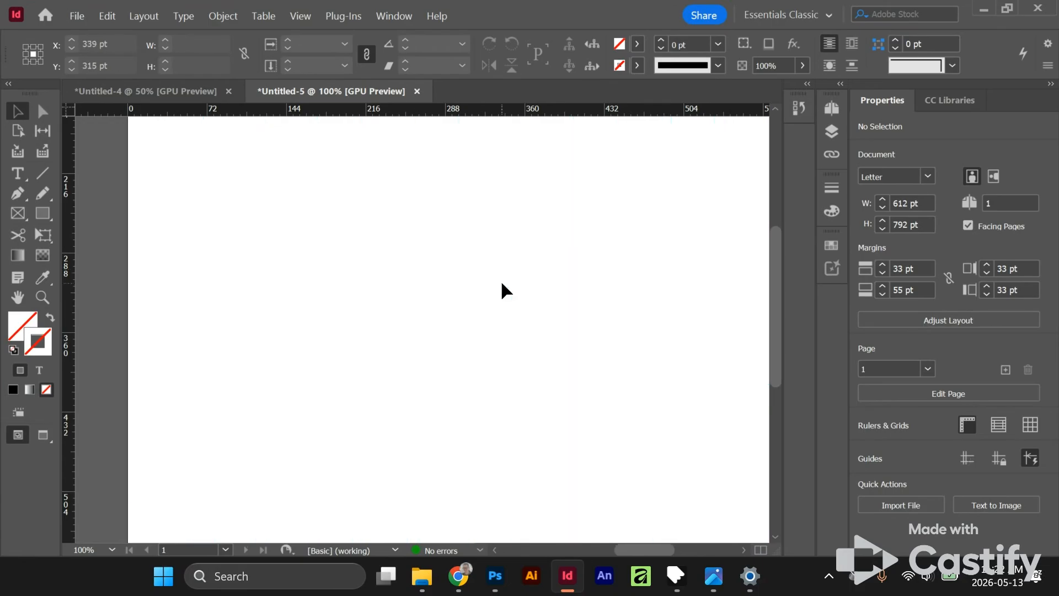
key("ctrl+semicolon")
key("ctrl+semicolon")
key("ctrl+semicolon")
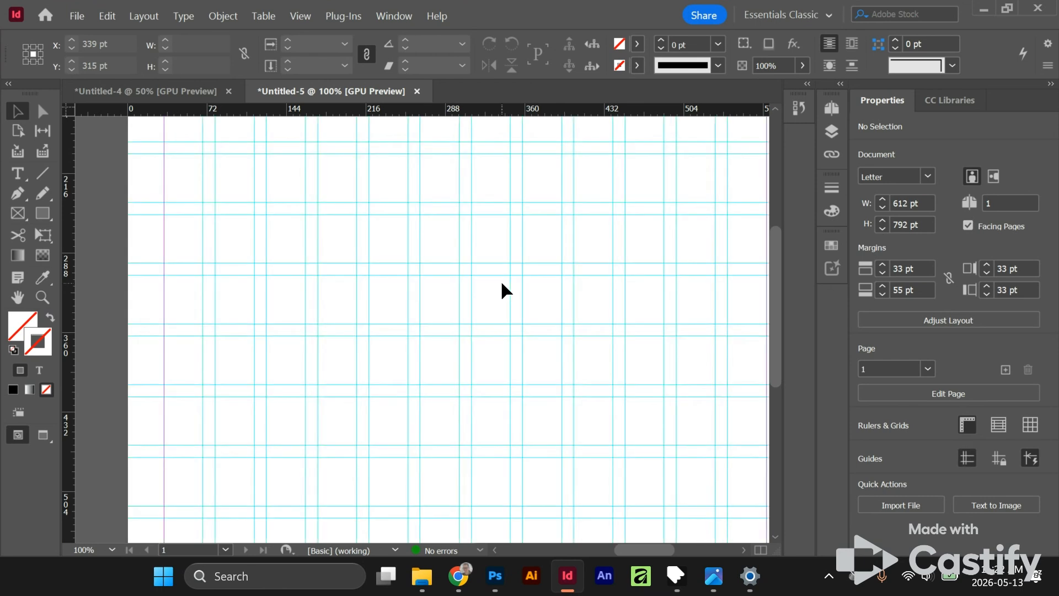
key("ctrl+semicolon")
key("ctrl+semicolon")
- Draw a 546 by 704 pt text frame spanning the page margins and fill it with placeholder text
scroll(501, 279, "down", 2)
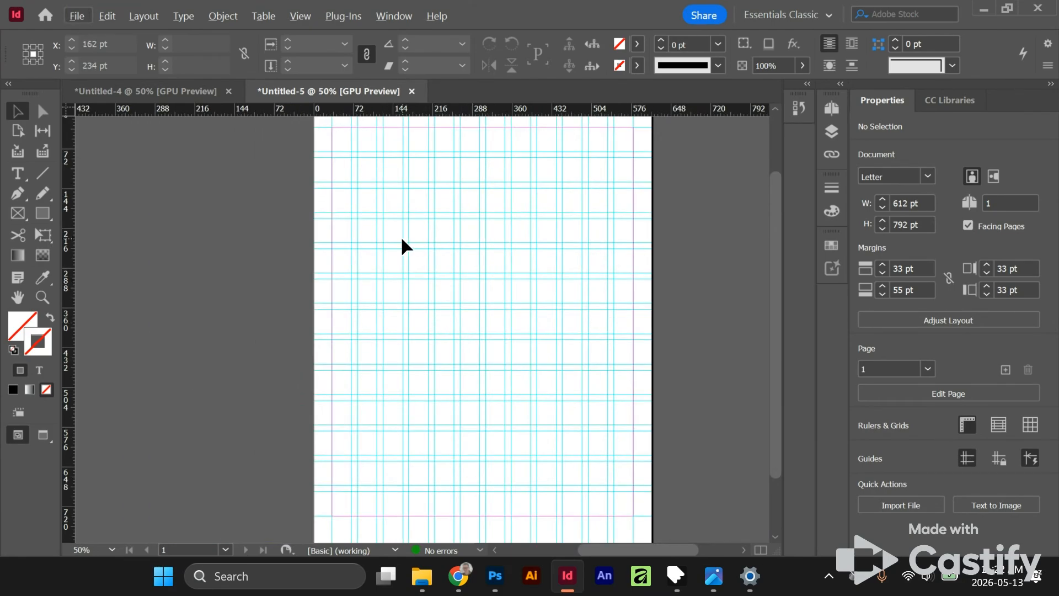
left_click(18, 173)
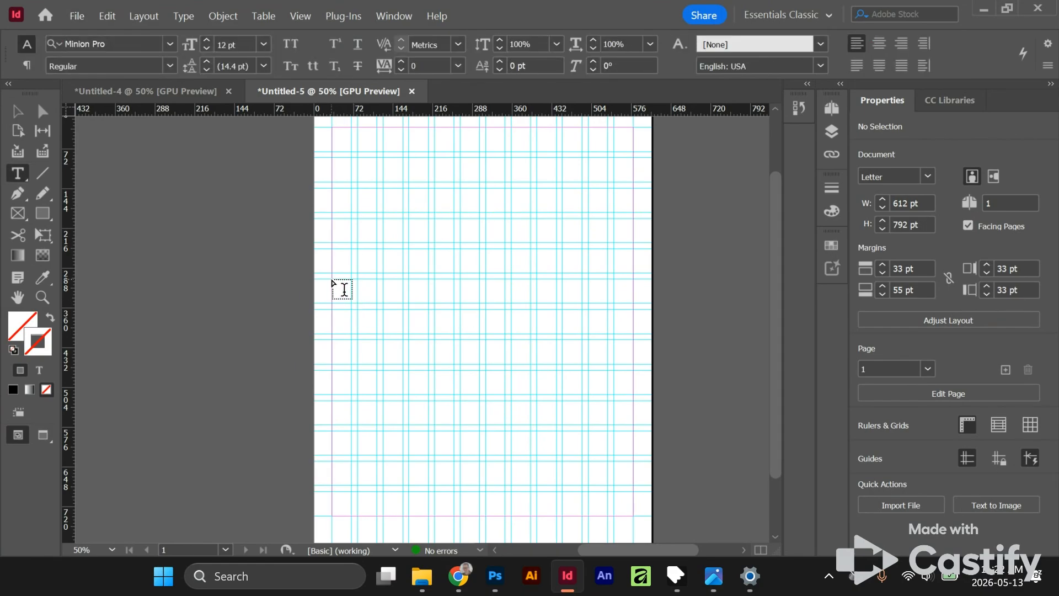
left_click_drag(332, 127, 632, 515)
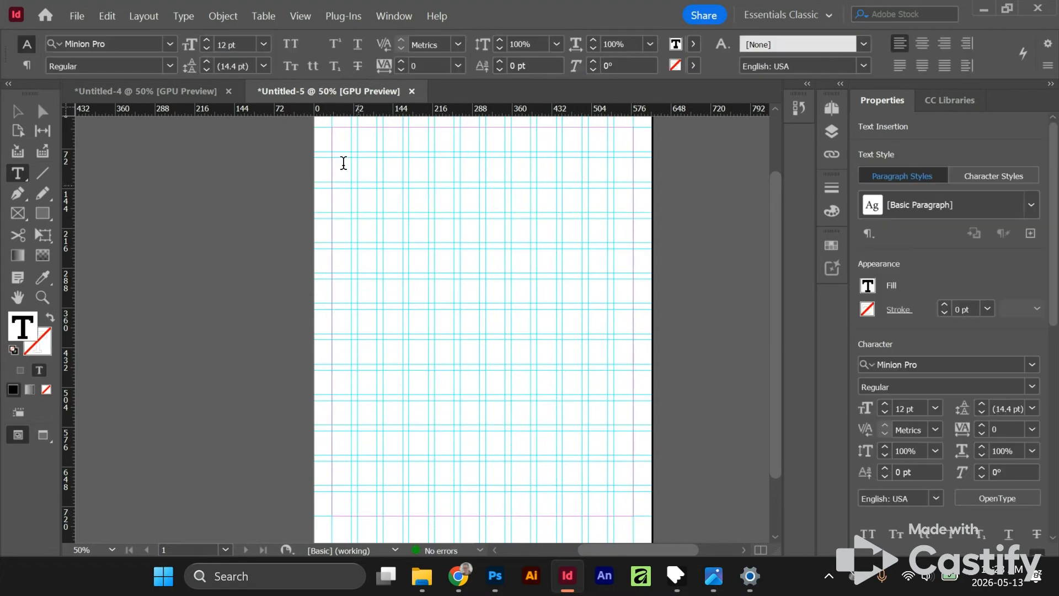
right_click(484, 298)
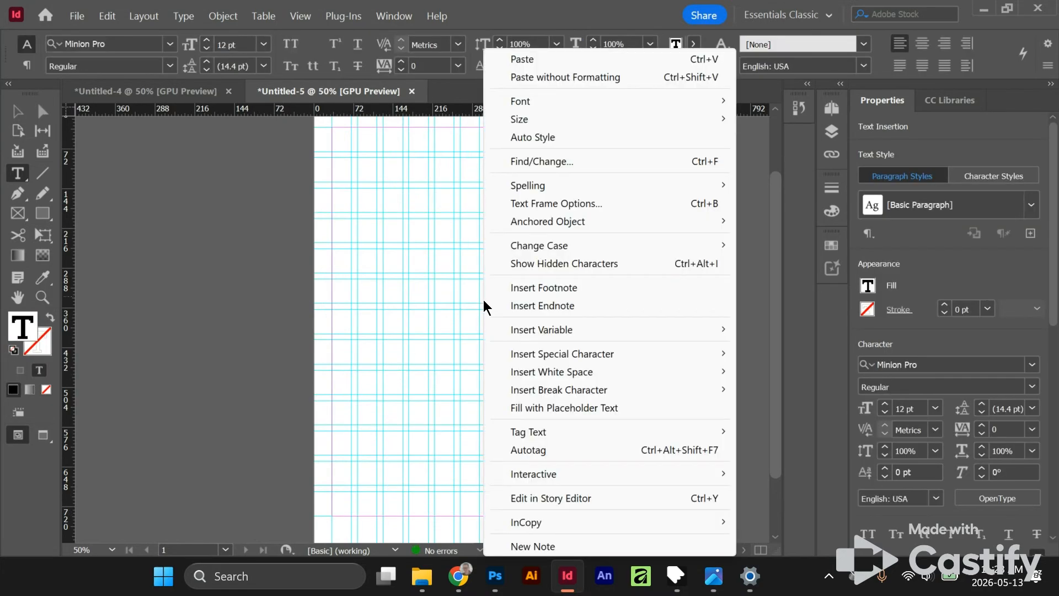
left_click(640, 408)
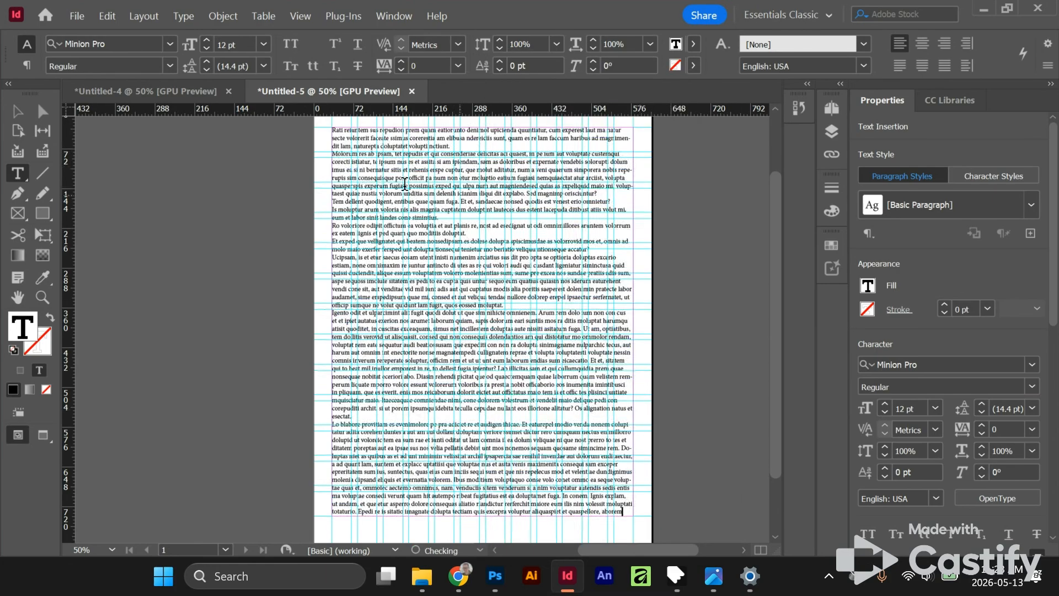
key("Escape")
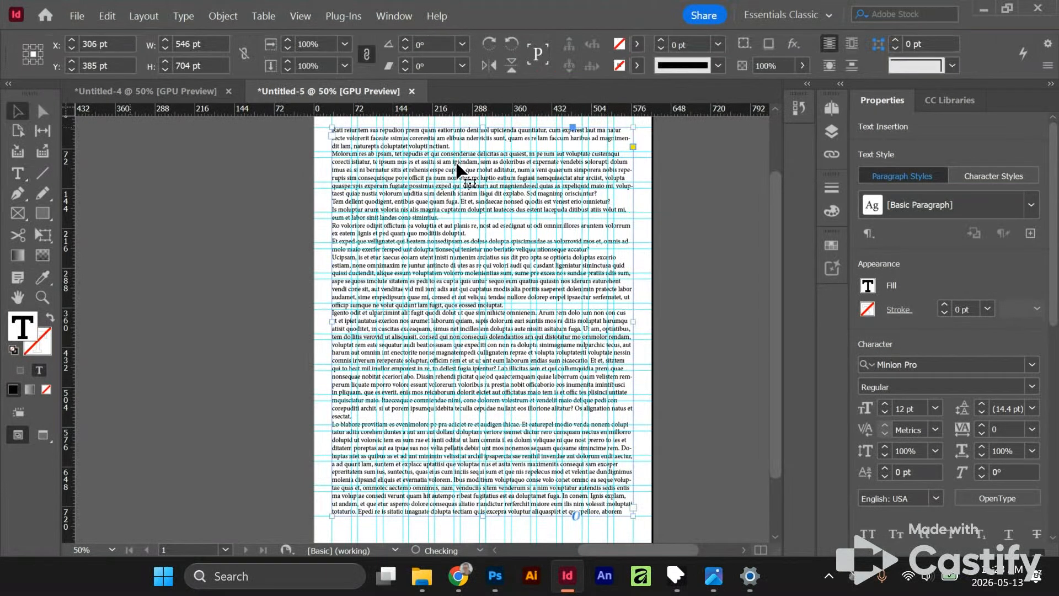
- Resize the text frame to about 175 by 429 pt, covering the first four columns and the lower eight rows
left_click_drag(633, 321, 406, 366)
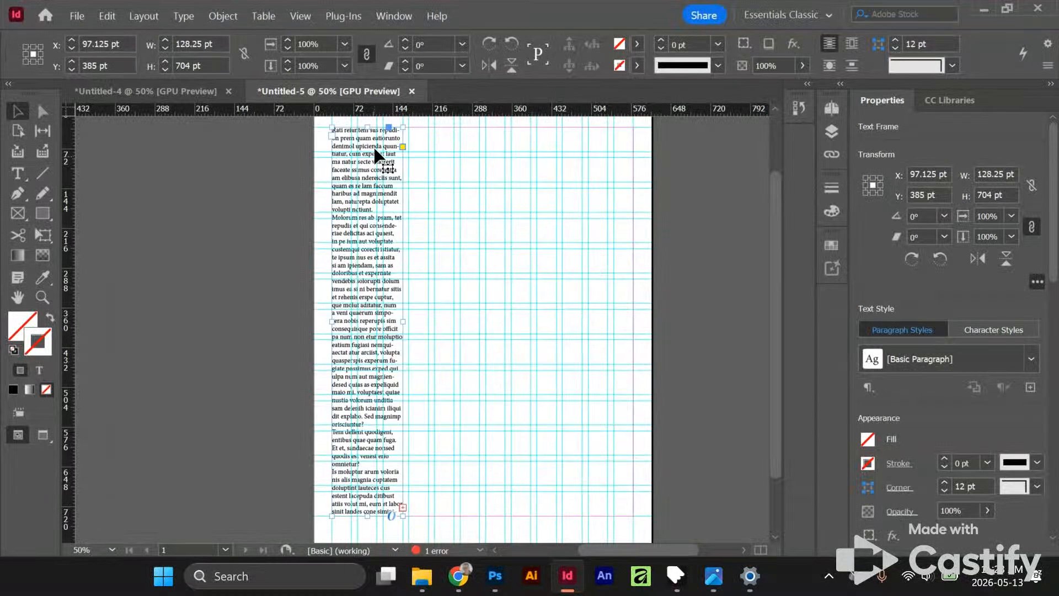
left_click_drag(367, 126, 367, 280)
left_click_drag(403, 398, 428, 397)
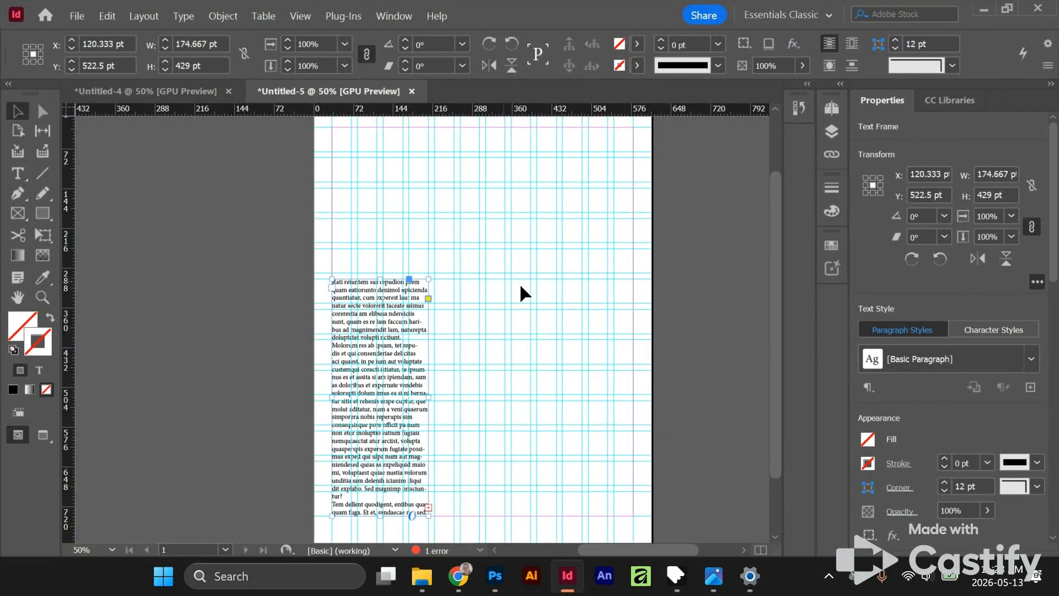
- Thread the overset text into a second frame of about 175 by 429 pt across the next four columns, aligned with the first frame
left_click(429, 506)
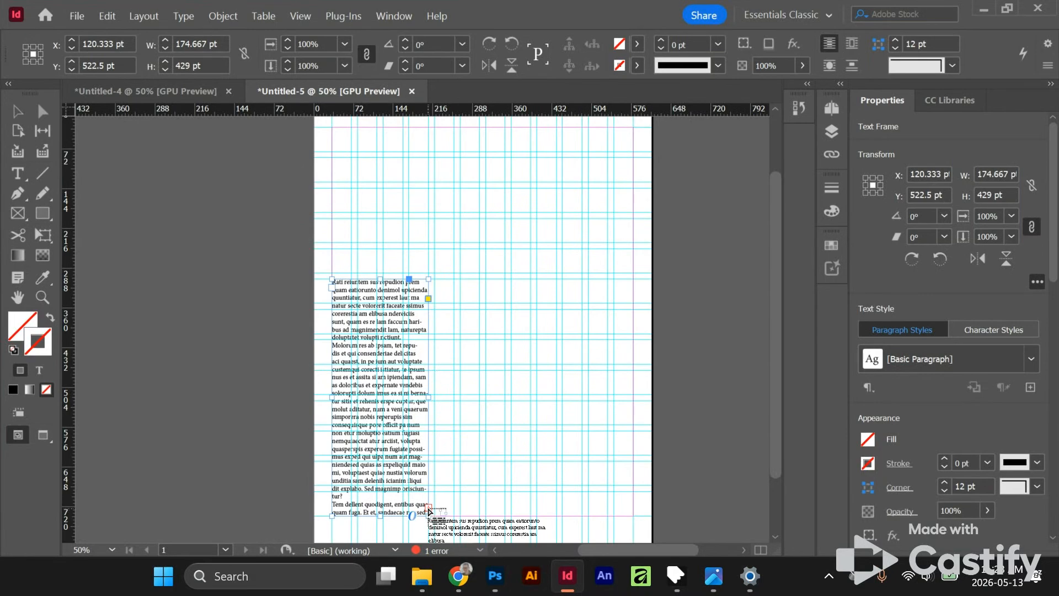
left_click(435, 280)
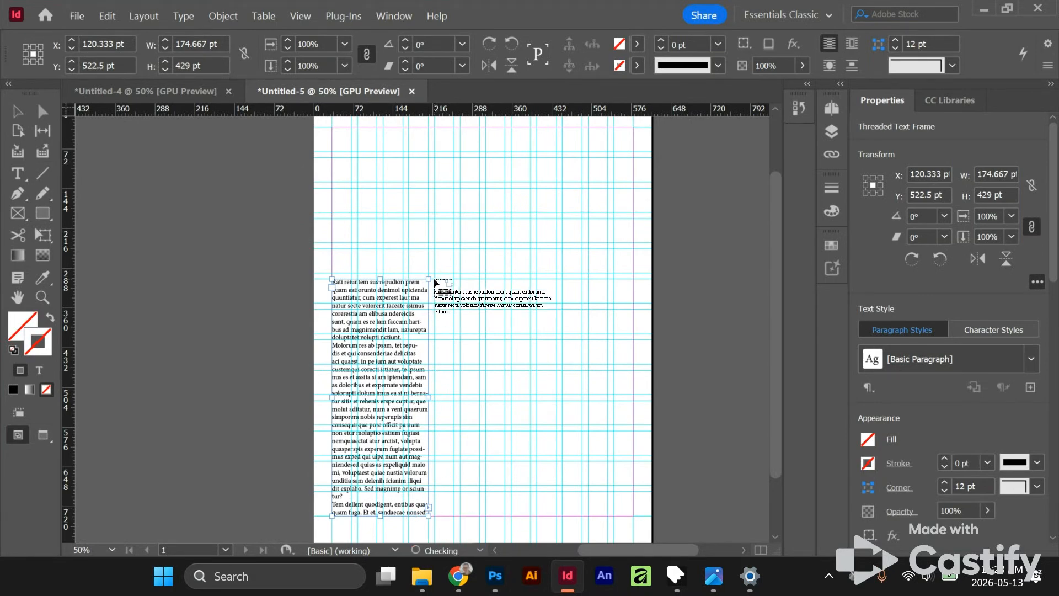
key("ctrl+z")
left_click_drag(436, 280, 530, 516)
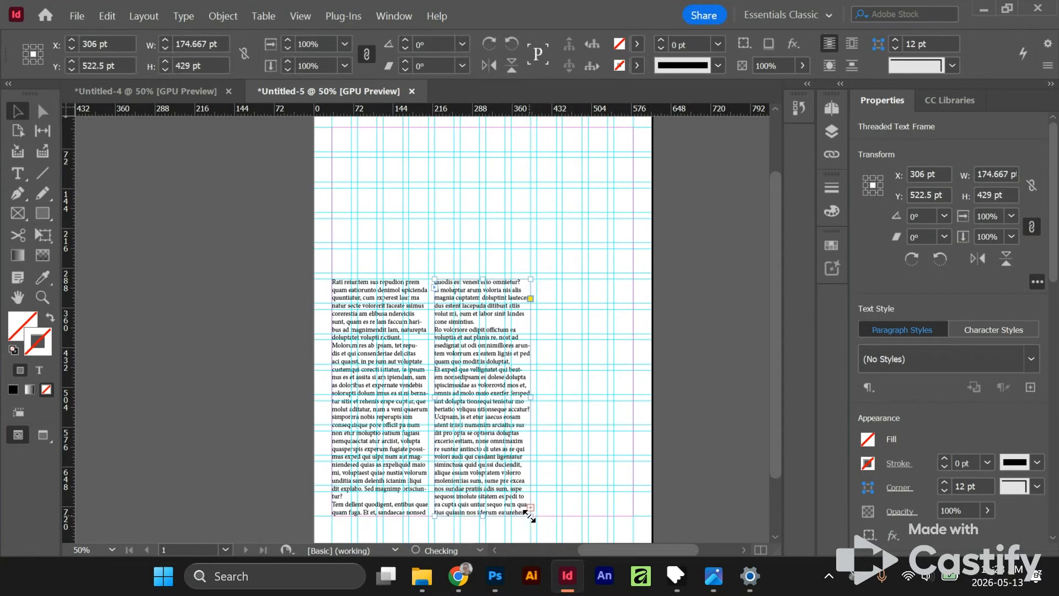
- Thread the overset text into a third frame of about 175 by 429 pt across the last four columns, and shorten the first frame to 209 pt high
left_click(528, 506)
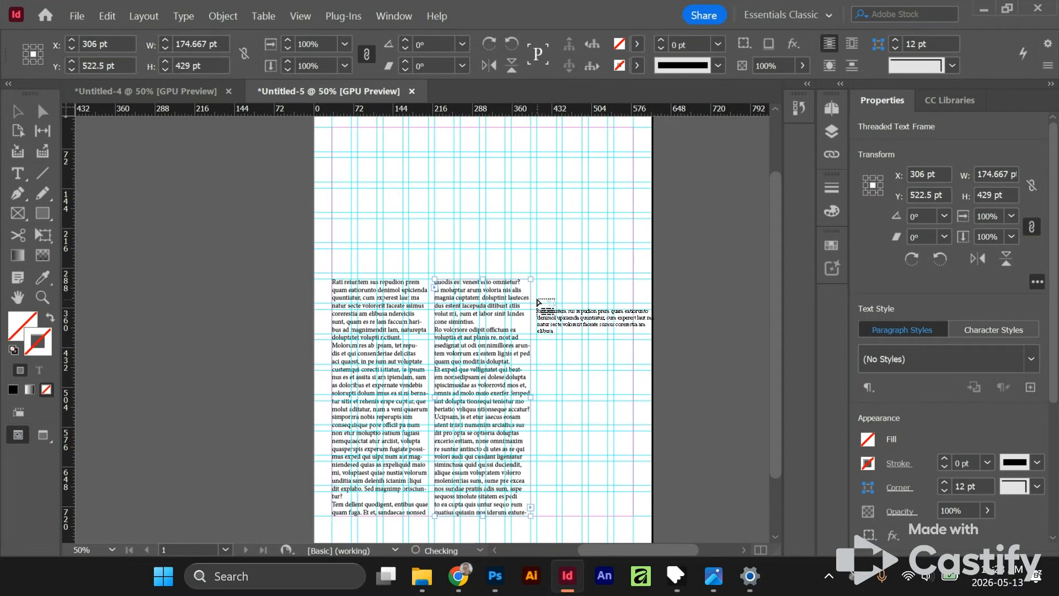
left_click_drag(536, 280, 633, 515)
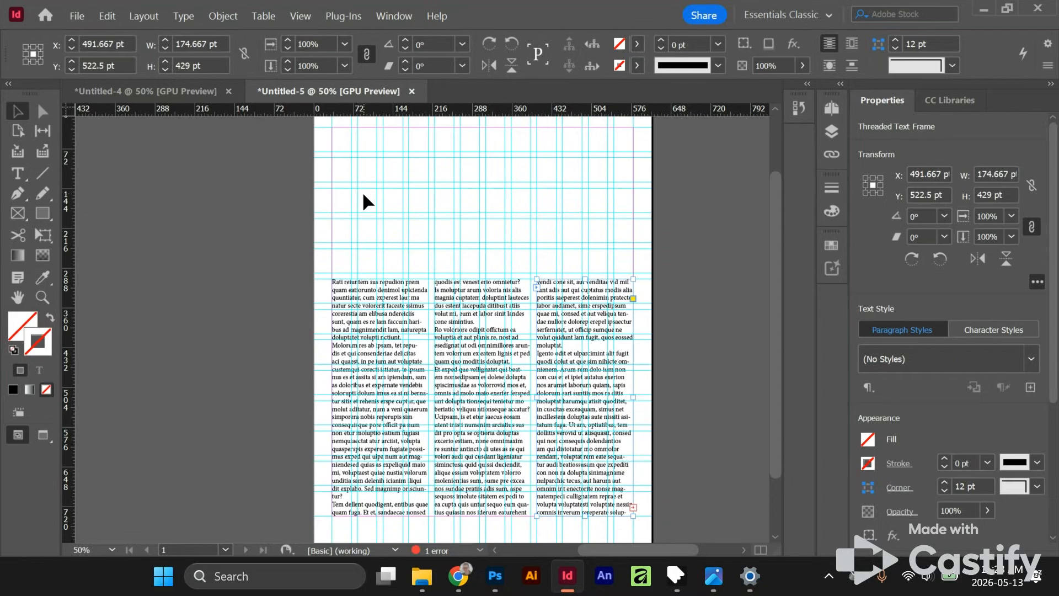
left_click(396, 314)
left_click_drag(380, 281, 386, 400)
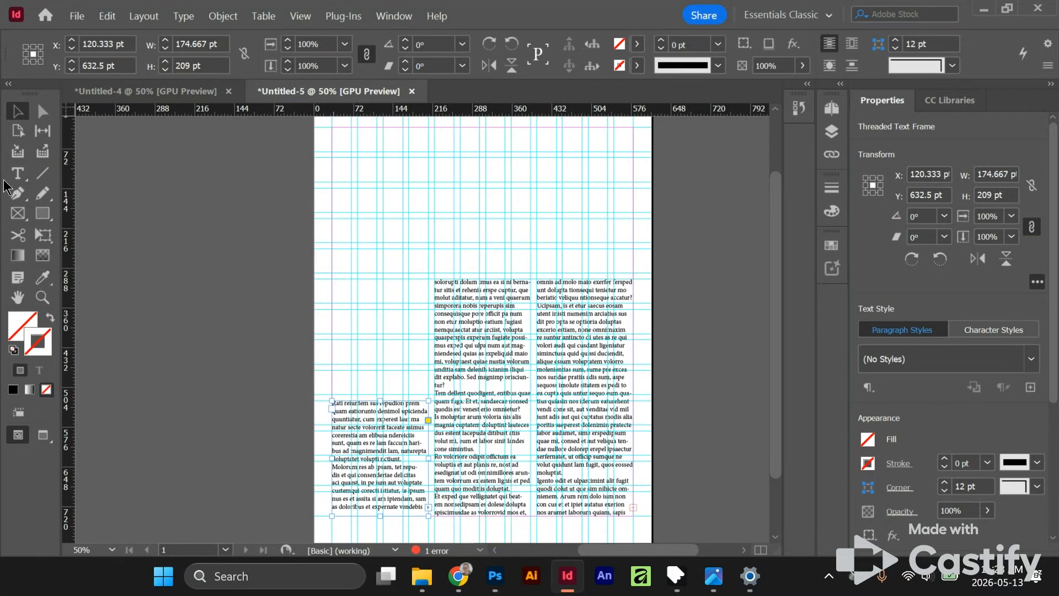
- Draw two picture frames of about 175 by 264 pt above the second and third text frames, starting at the top margin
left_click(19, 213)
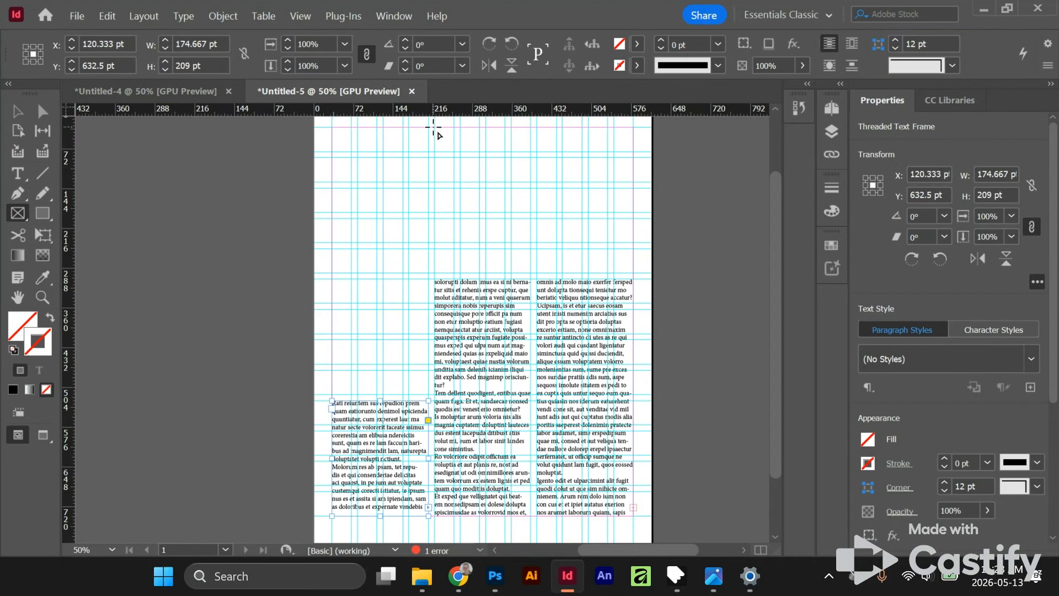
left_click_drag(433, 127, 532, 273)
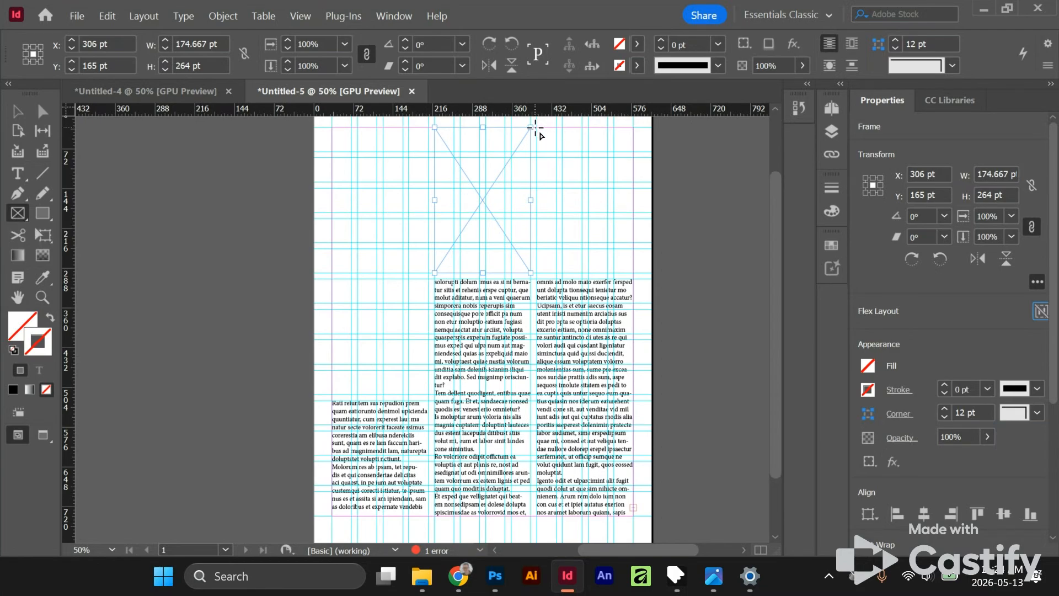
left_click_drag(536, 127, 633, 273)
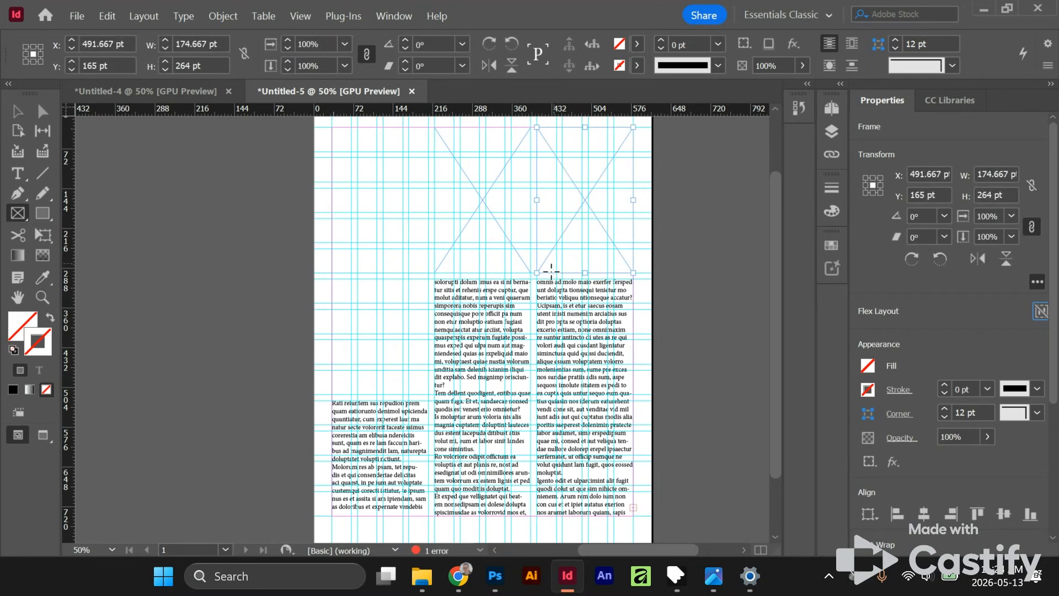
- Place a seaside picture and a mountain picture from the Grid Pictures folder into the two empty frames
left_click(421, 577)
left_click_drag(450, 278, 492, 198)
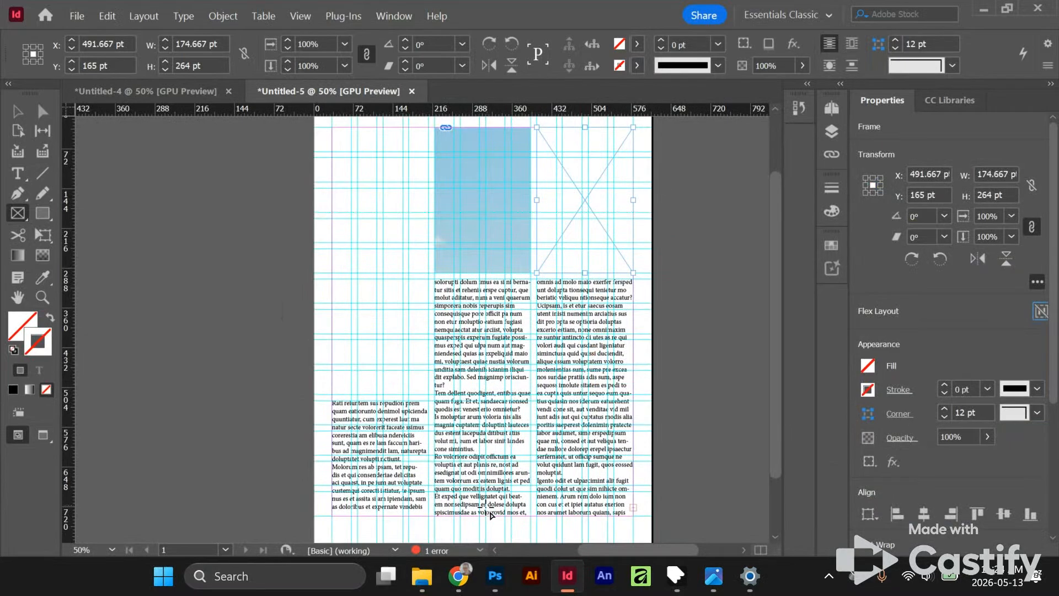
key("alt+Tab")
left_click_drag(721, 278, 578, 217)
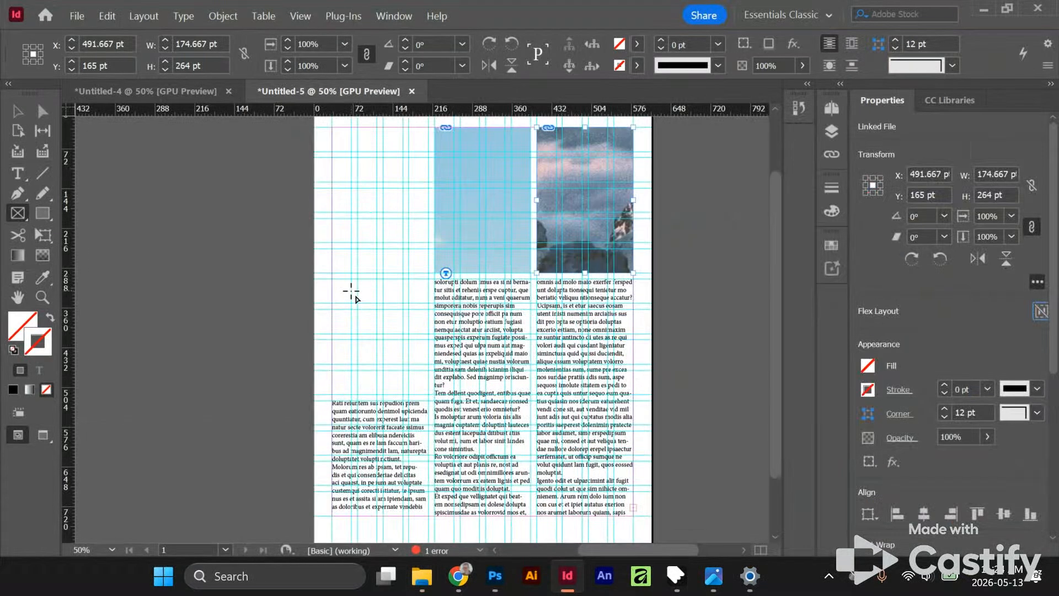
- Fit both placed pictures to their frames with Fill Frame Proportionally
key("a")
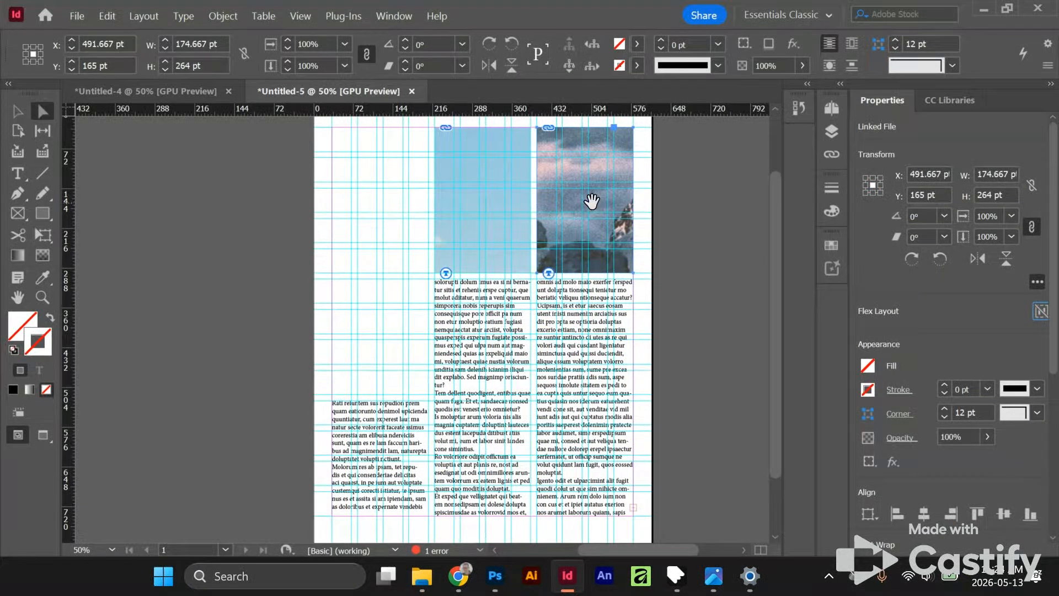
left_click(589, 201)
key("v")
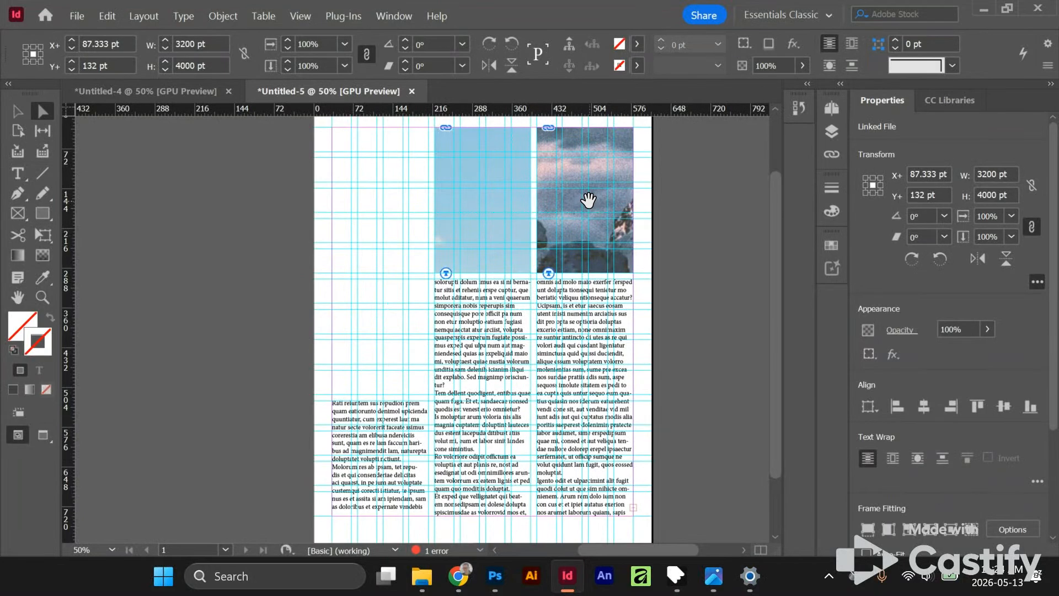
right_click(589, 201)
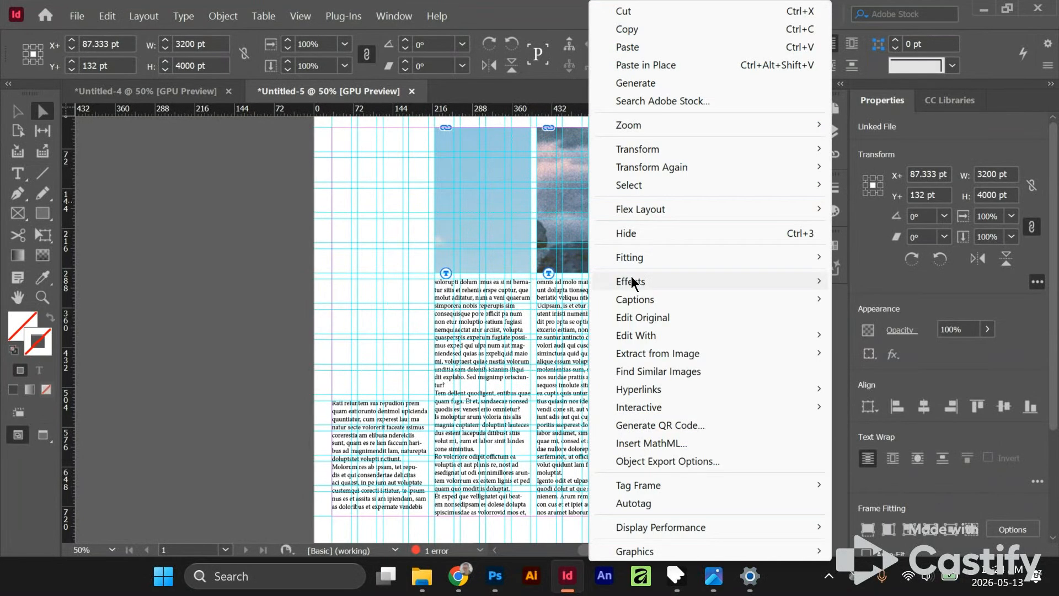
mouse_move(662, 264)
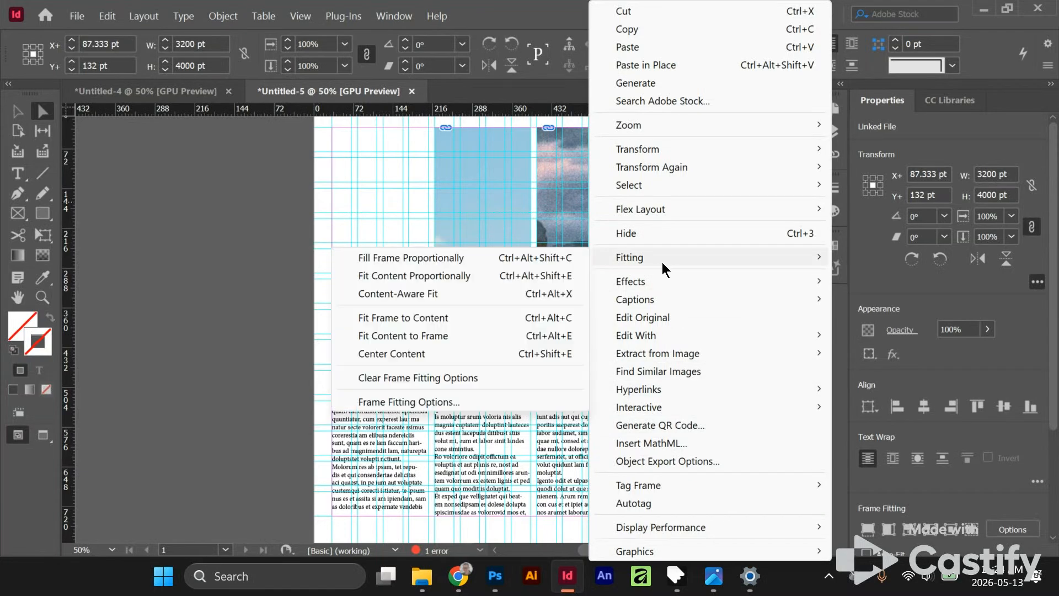
left_click(470, 262)
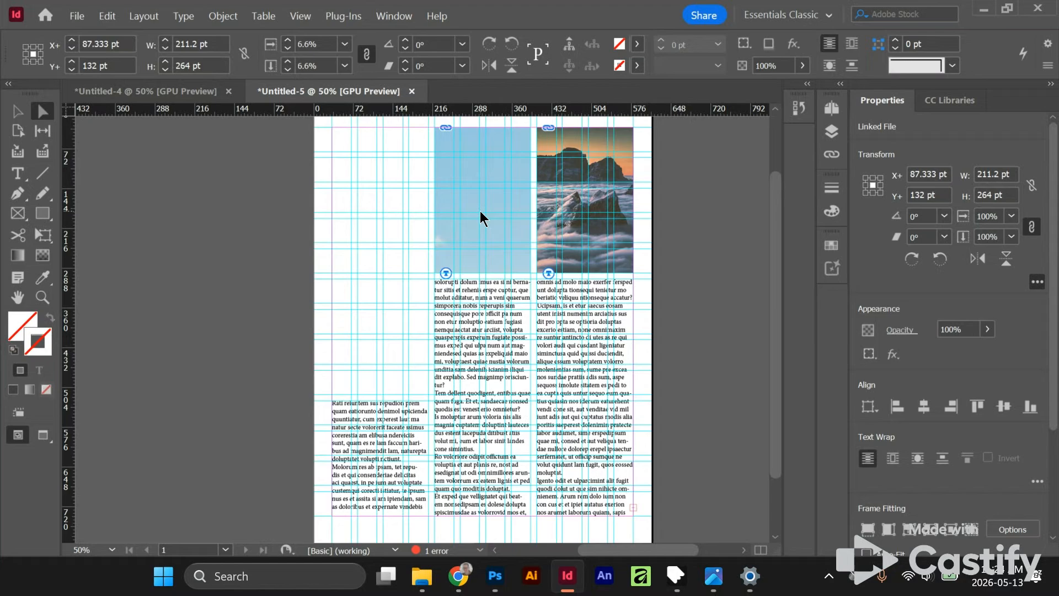
right_click(480, 212)
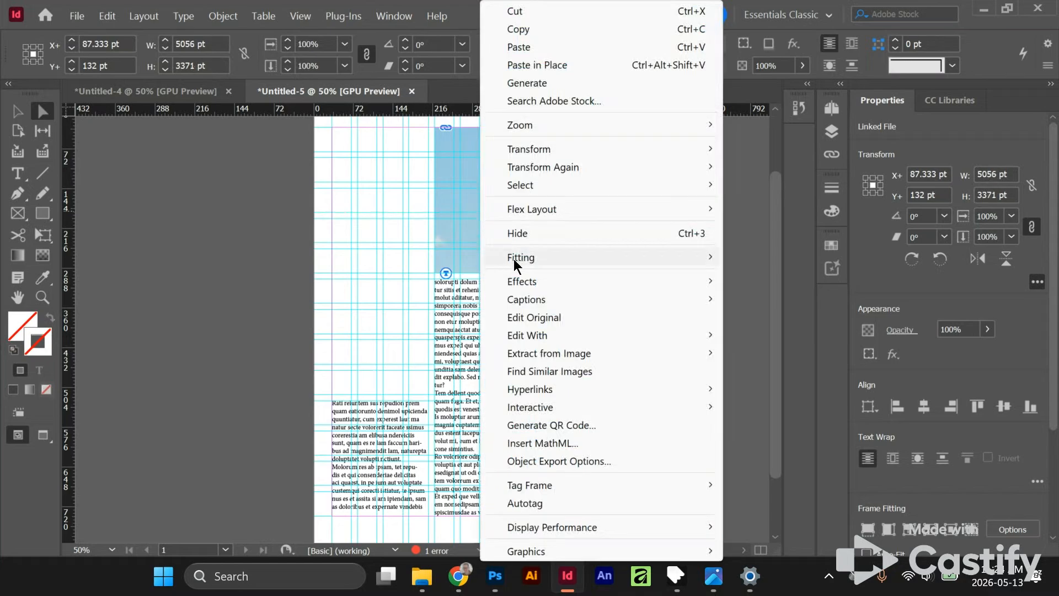
left_click(782, 257)
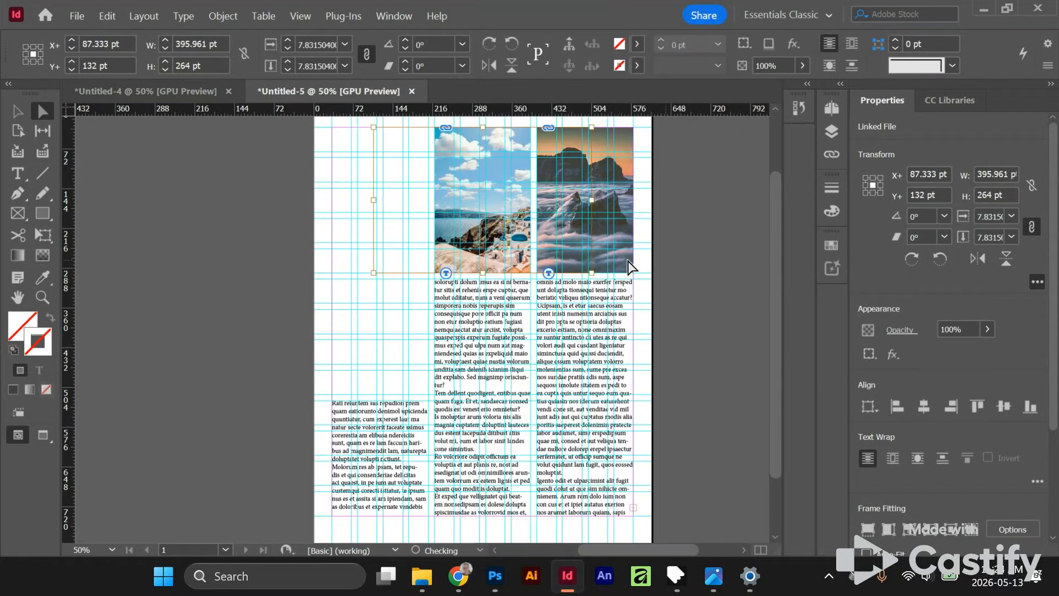
left_click(705, 321)
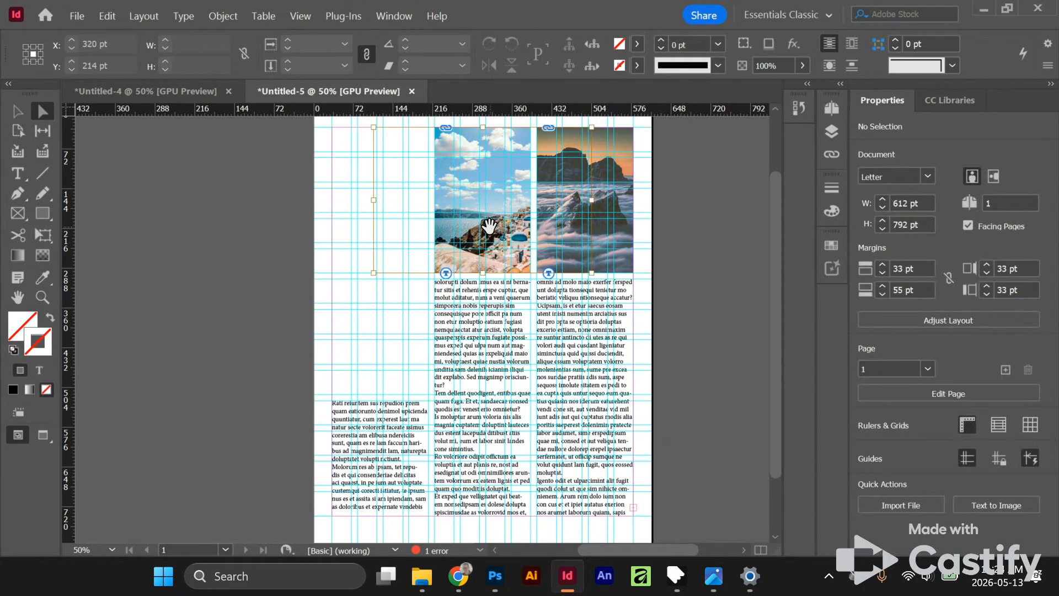
left_click(450, 223)
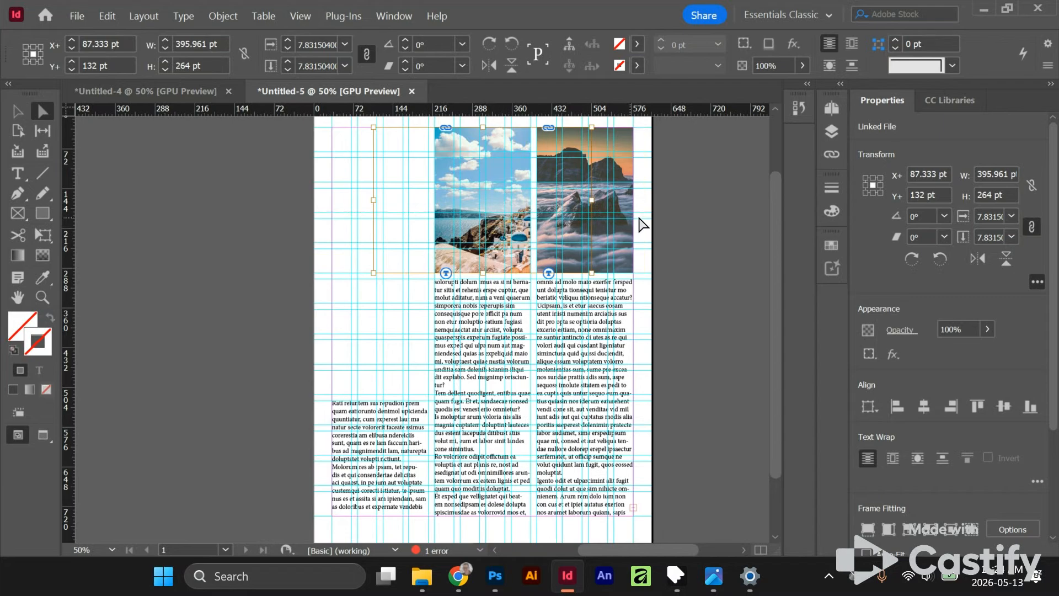
- Add a text frame of about 175 by 44 pt above the first text column and enter "Title Name" at 40 pt
key("t")
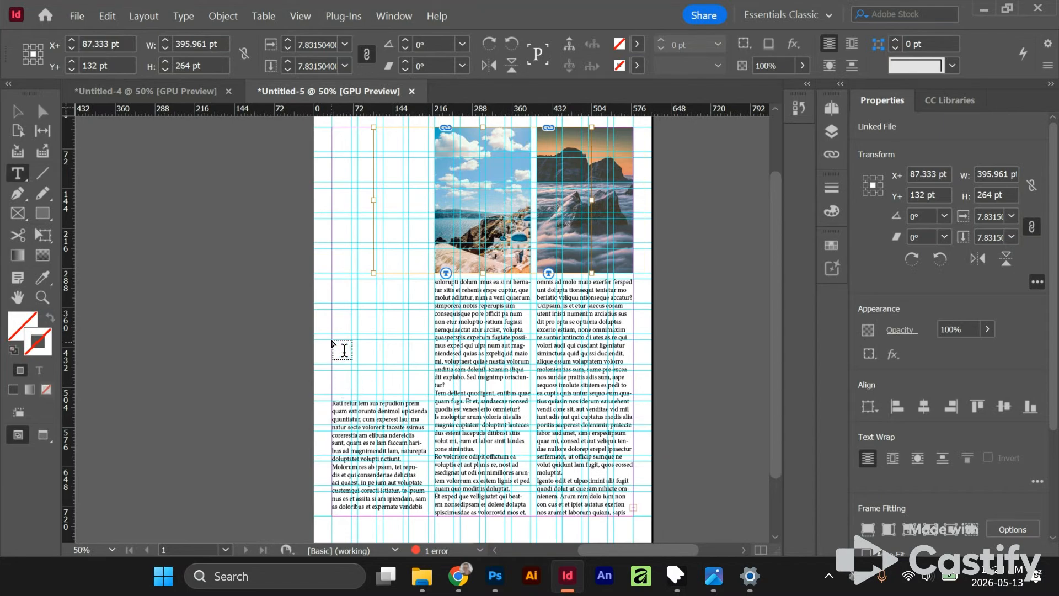
left_click_drag(332, 339, 331, 339)
left_click_drag(427, 362, 428, 363)
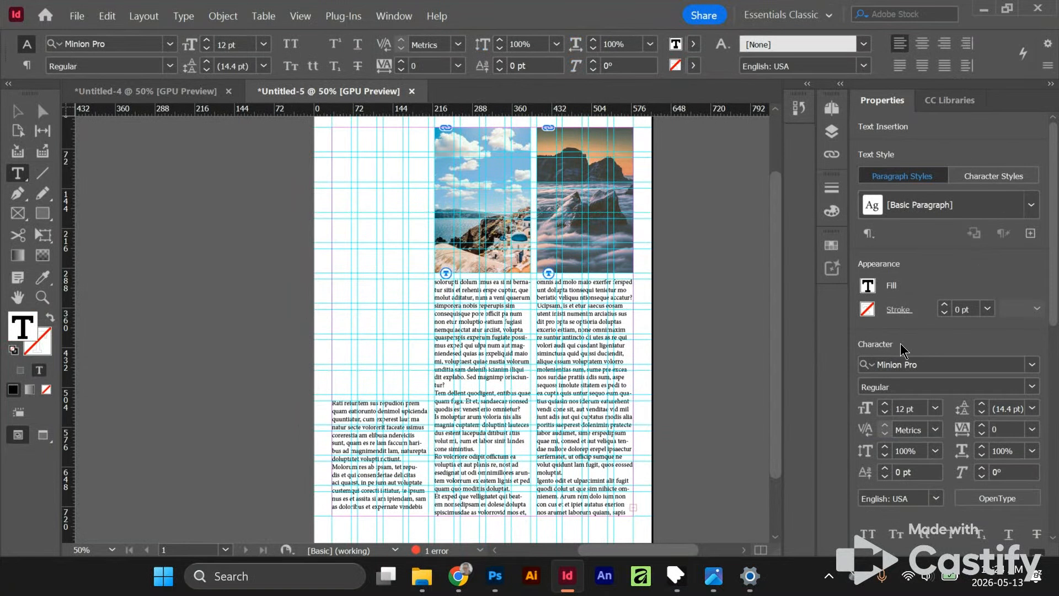
left_click(884, 404)
left_click(884, 405)
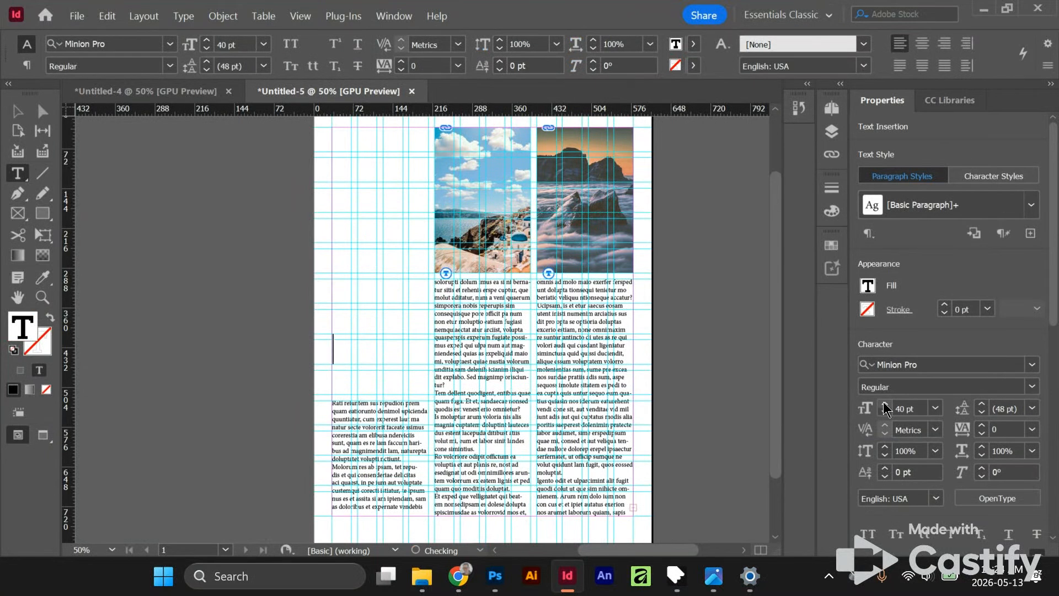
type("Title Name")
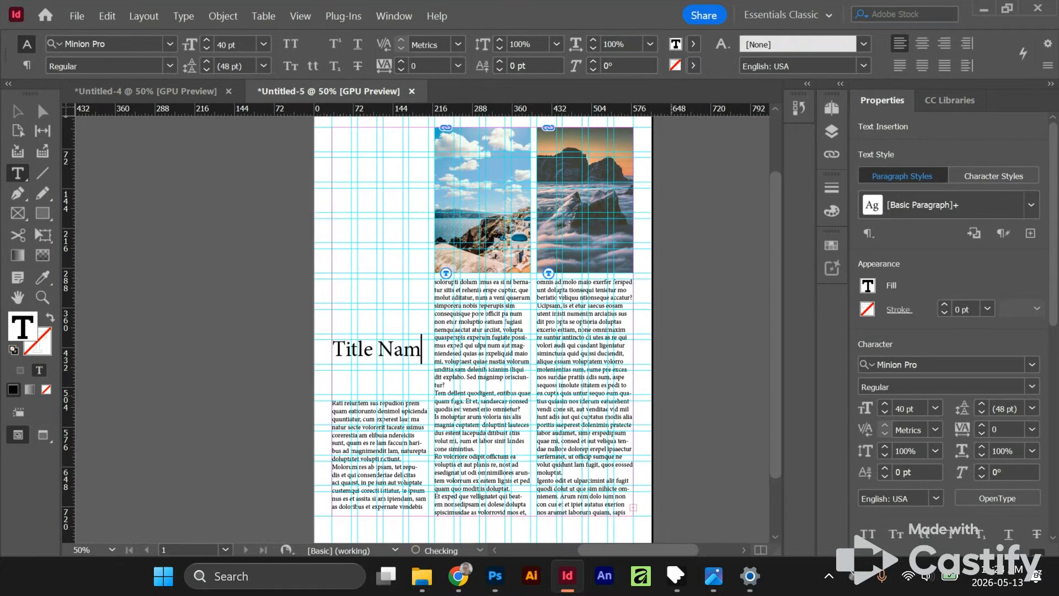
- Reduce the title text below 40 pt so both words fit on one line, and lower its frame's upper edge to make it 36 pt high
left_click(884, 413)
left_click(884, 413)
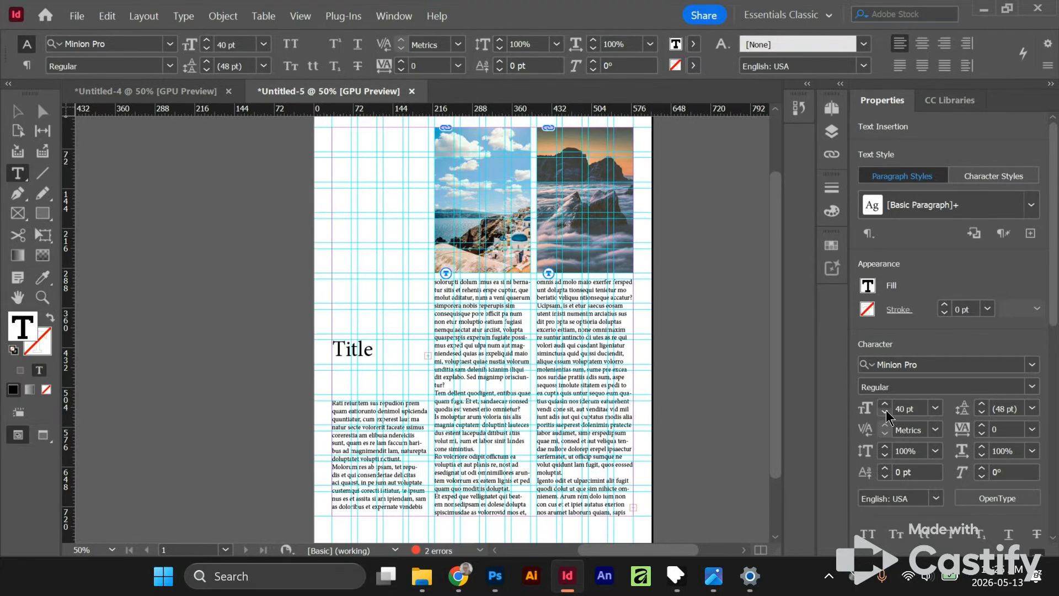
left_click(885, 413)
key("Escape")
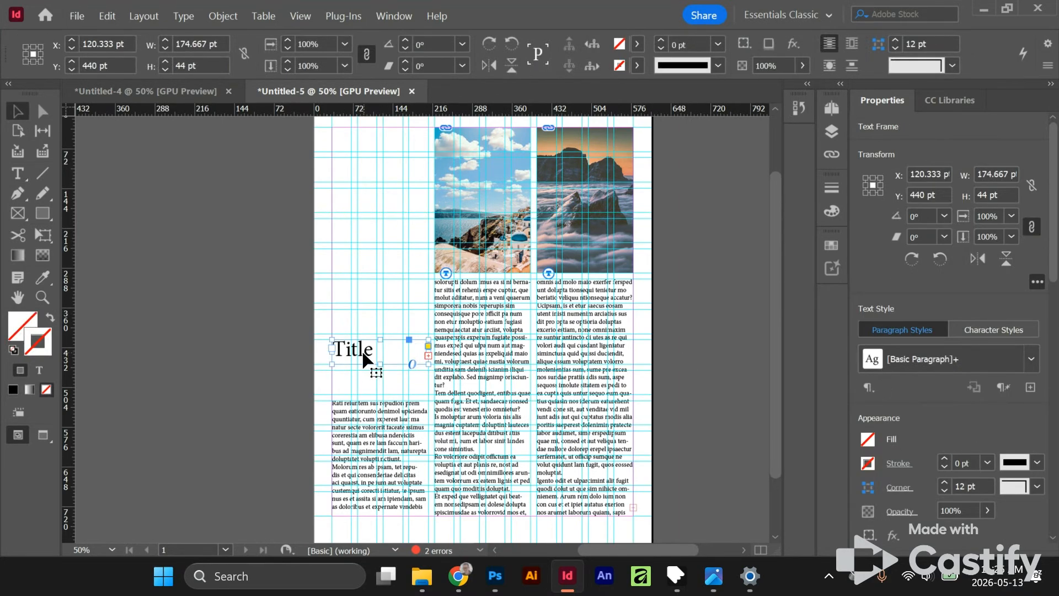
double_click(362, 353)
double_click(361, 353)
left_click(885, 414)
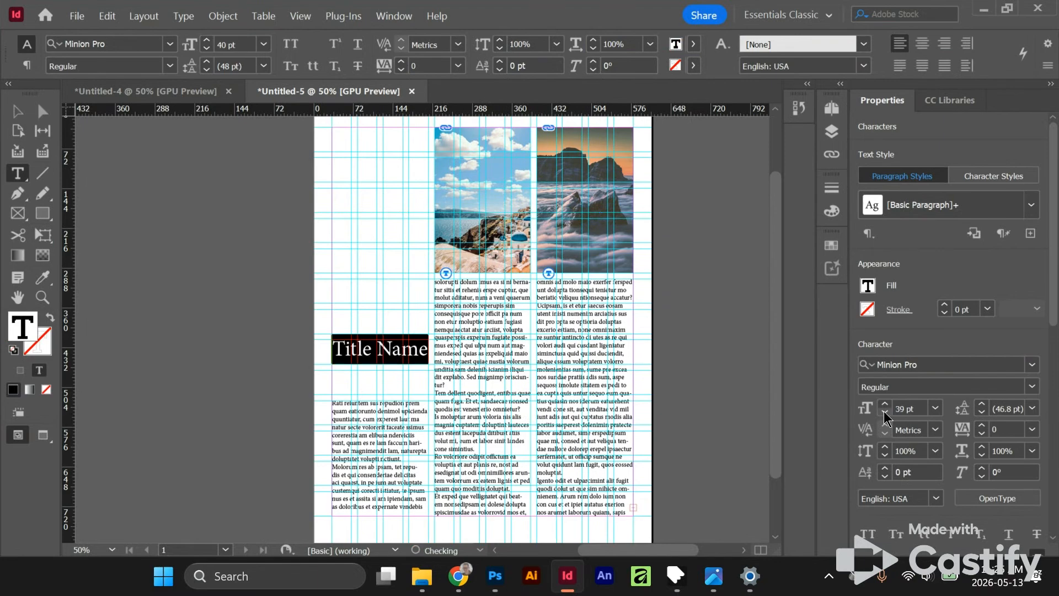
left_click(885, 414)
key("Escape")
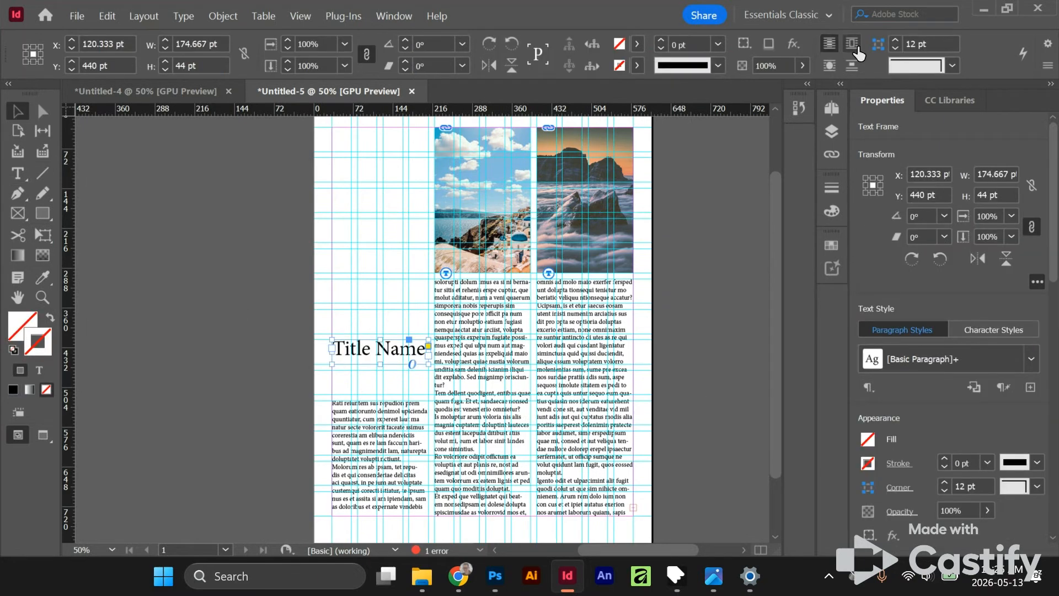
scroll(311, 397, "up", 1)
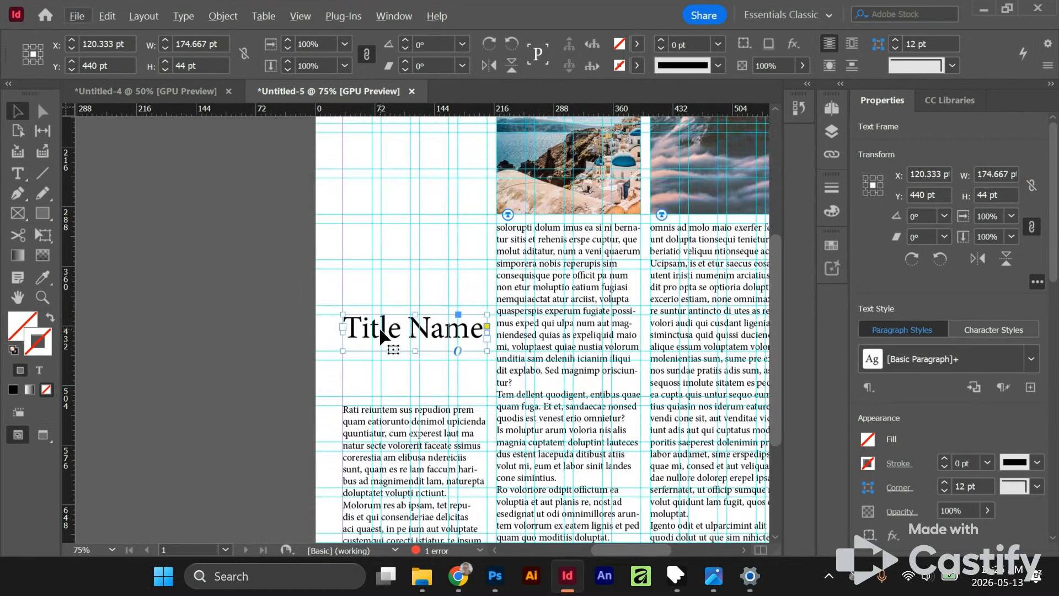
left_click_drag(417, 315, 417, 320)
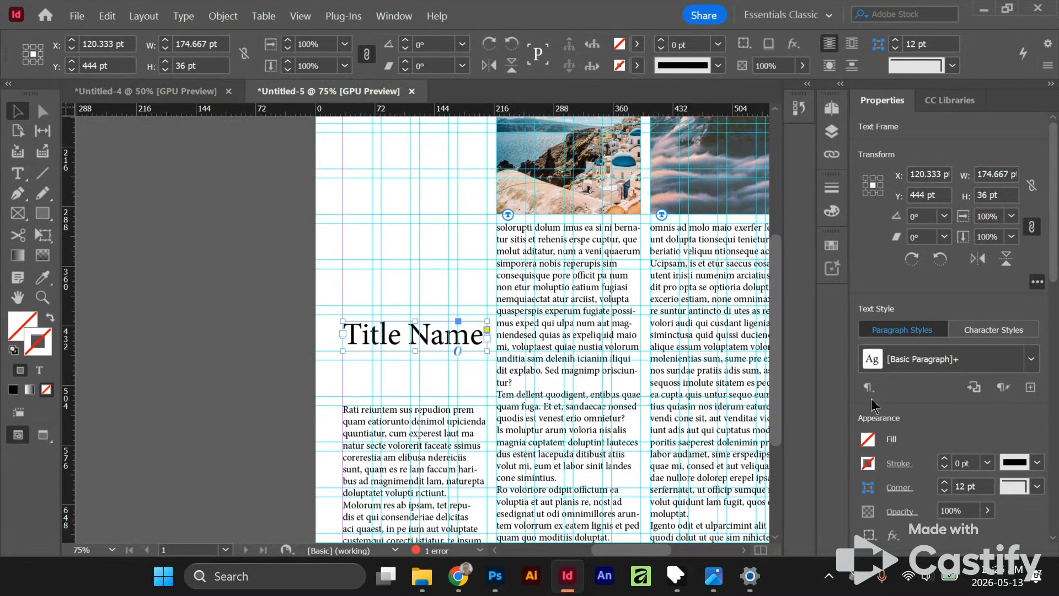
- Set all the threaded body text to 11 pt and align it to the baseline grid
left_click(421, 429)
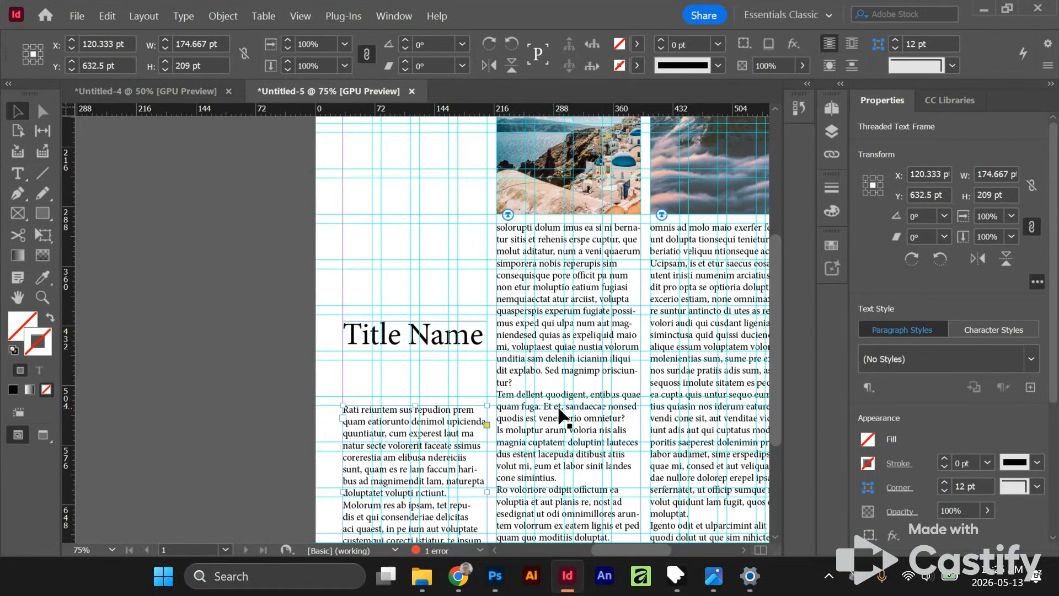
triple_click(430, 444)
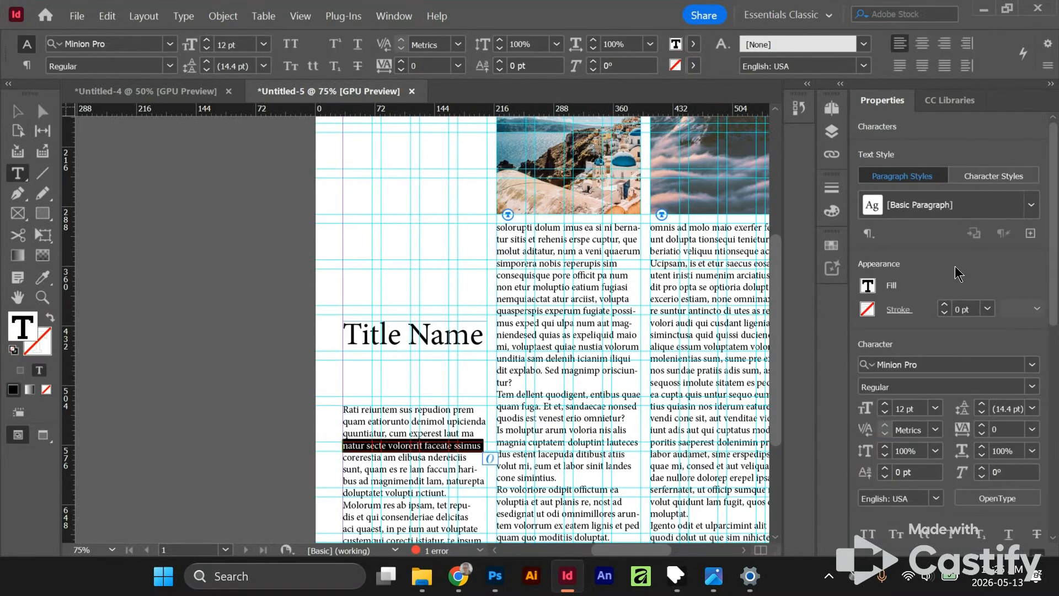
left_click(425, 427)
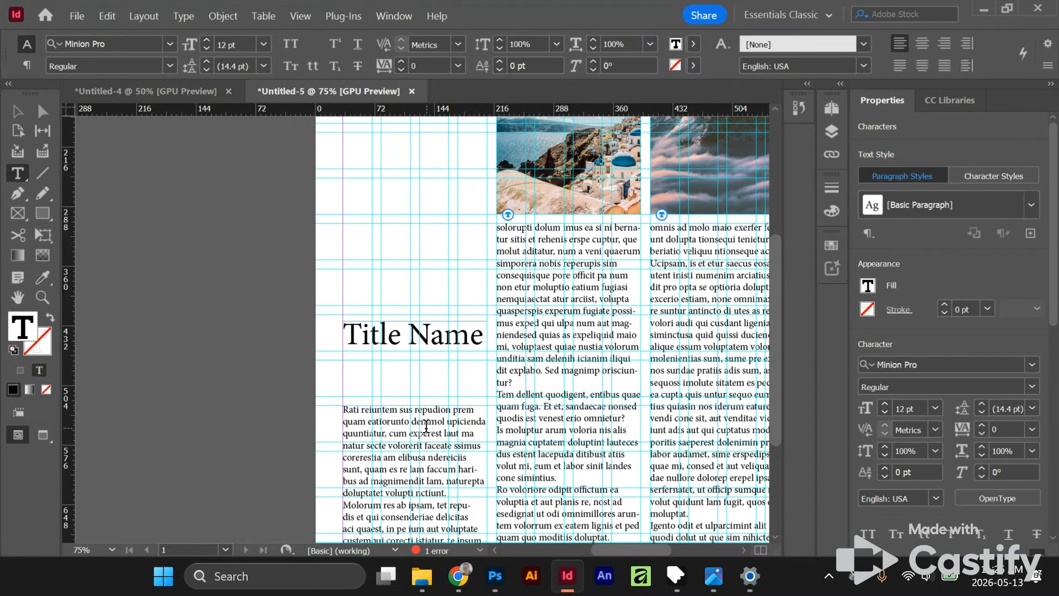
key("ctrl+a")
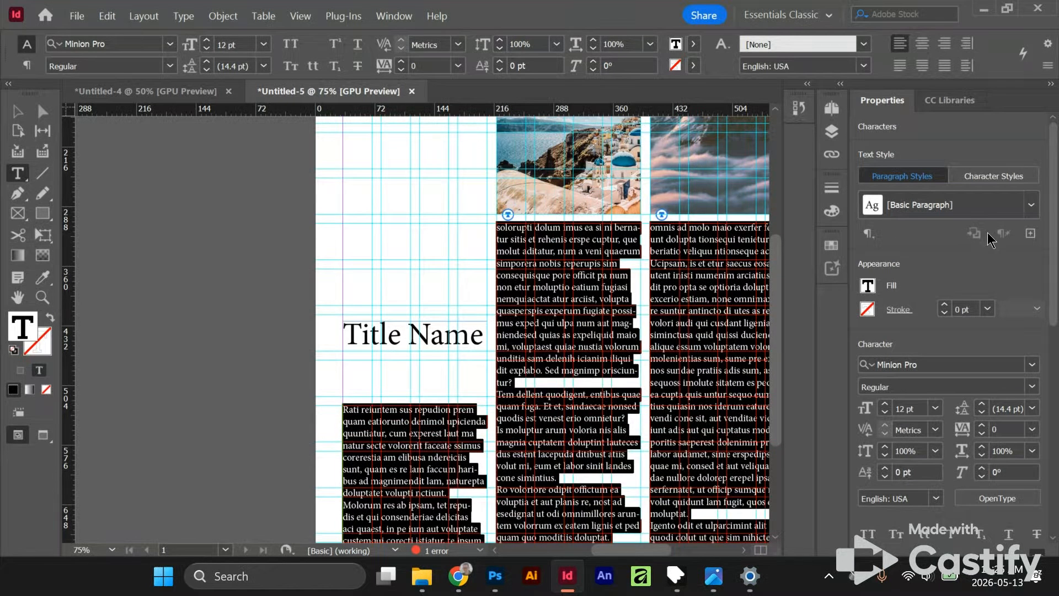
left_click(884, 414)
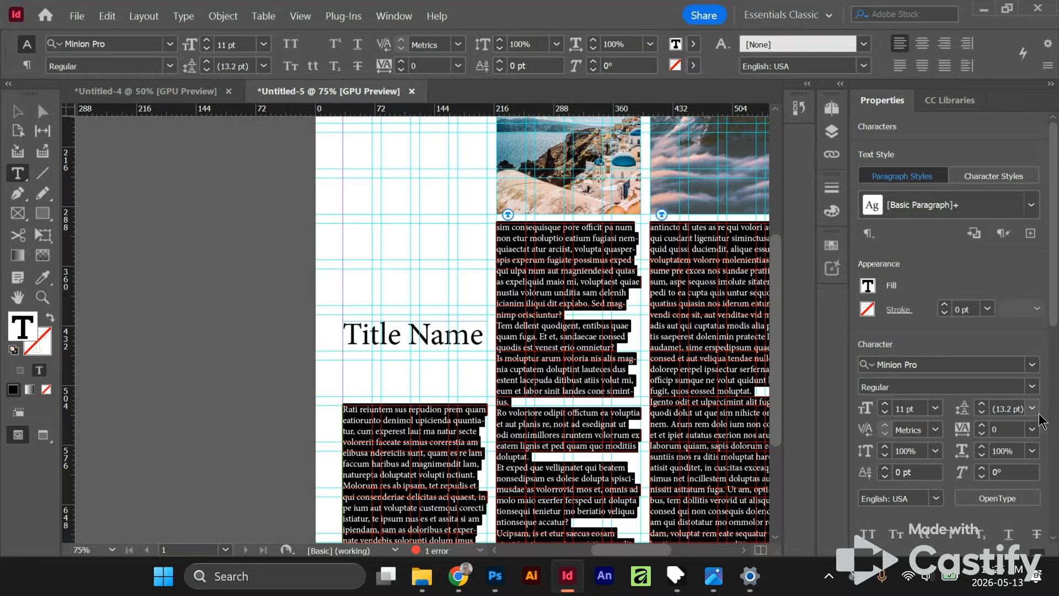
scroll(1046, 453, "down", 5)
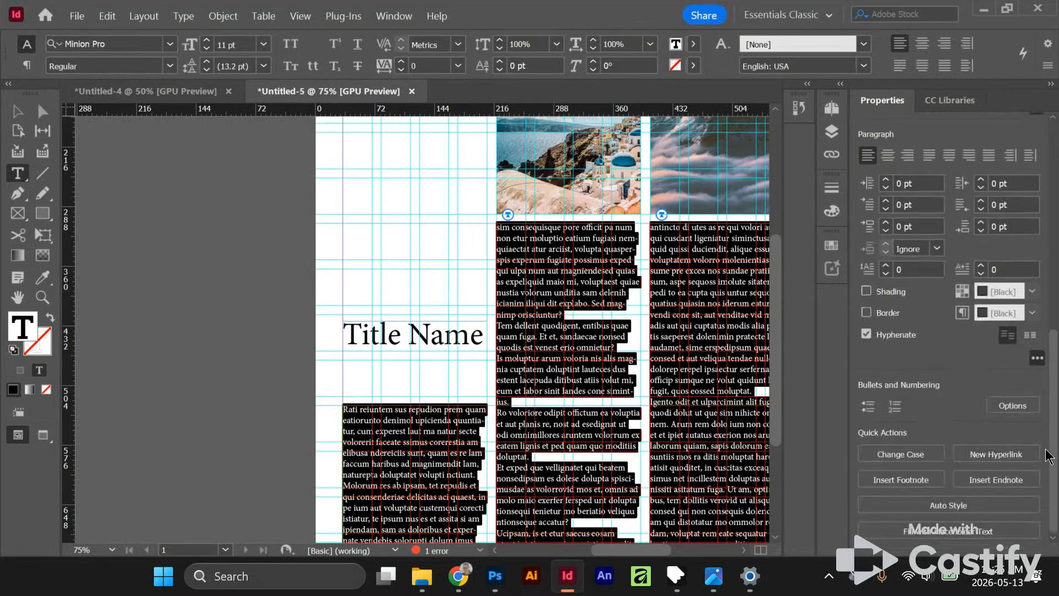
left_click(1030, 335)
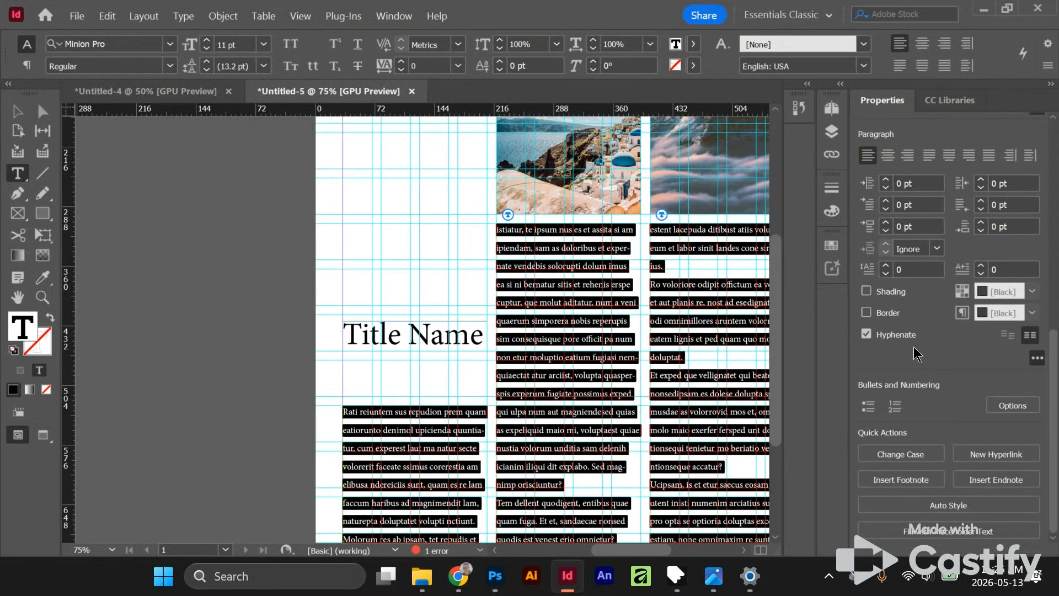
- Set the size of all the threaded body text to 12 pt
scroll(971, 331, "up", 5)
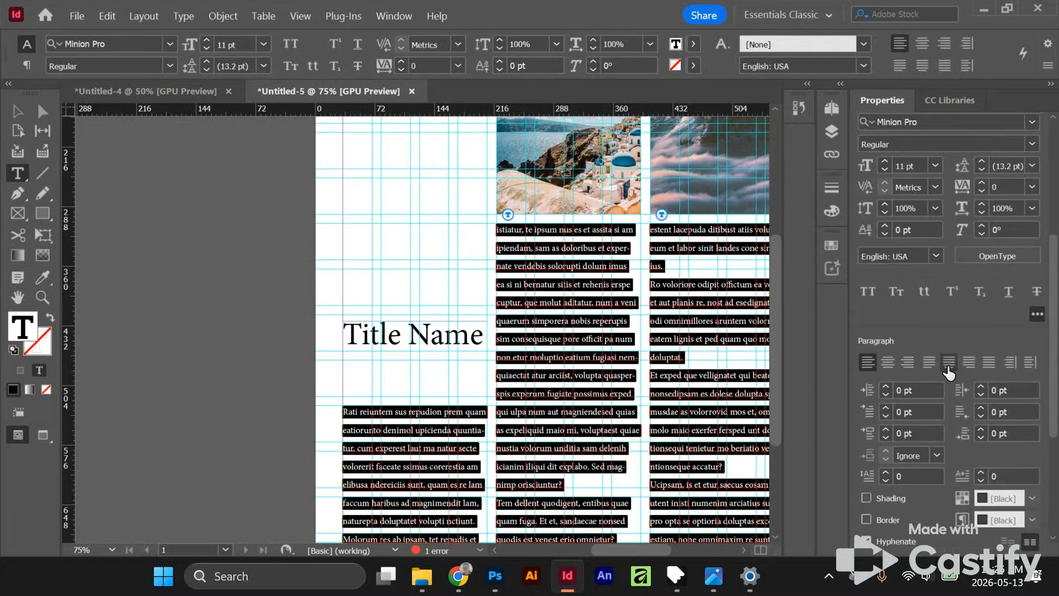
left_click(884, 170)
left_click(884, 165)
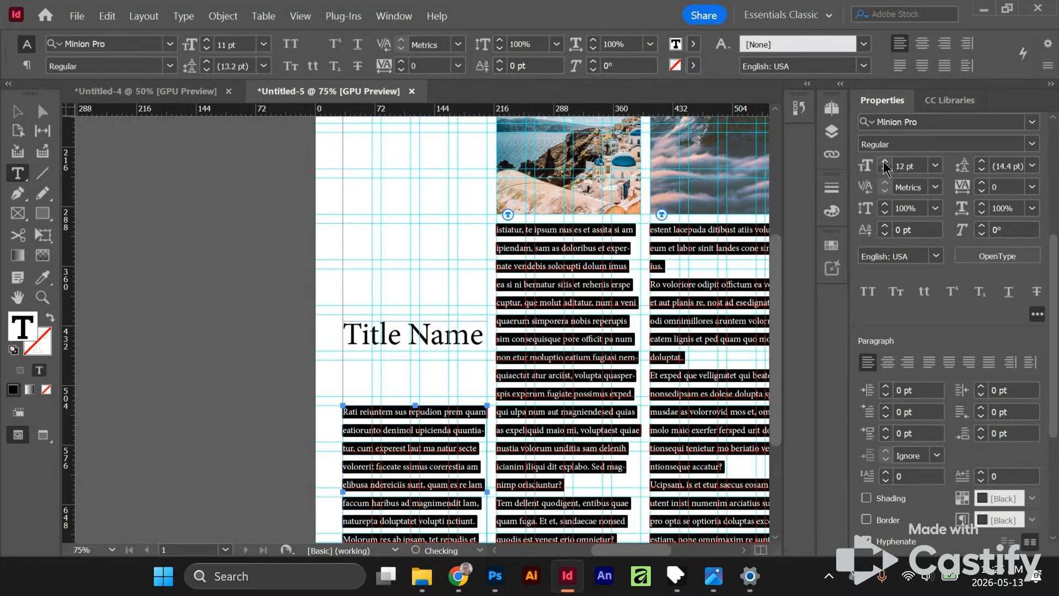
left_click(884, 165)
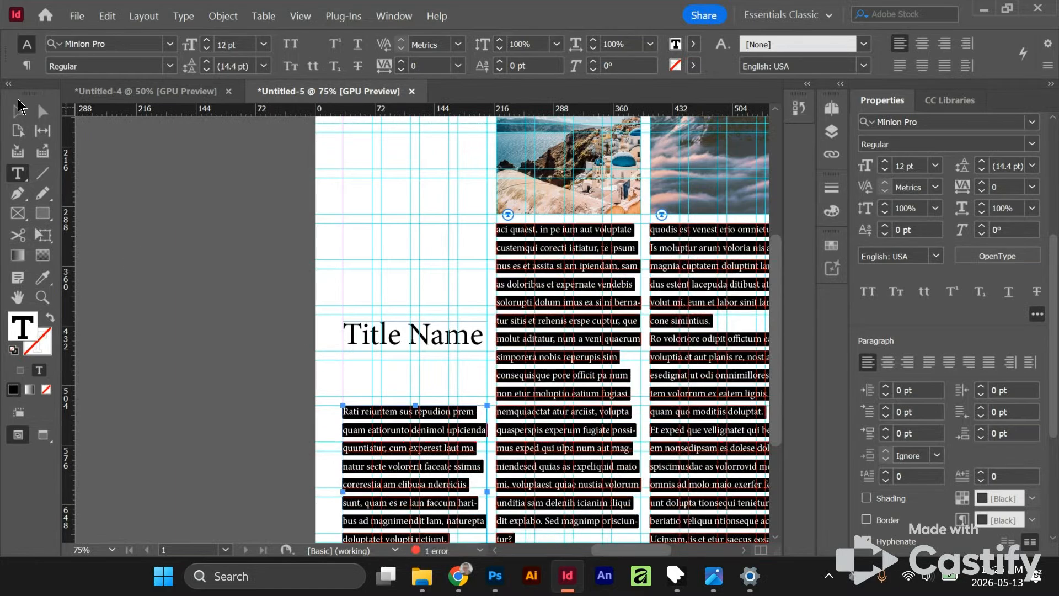
key("Escape")
scroll(273, 365, "down", 3)
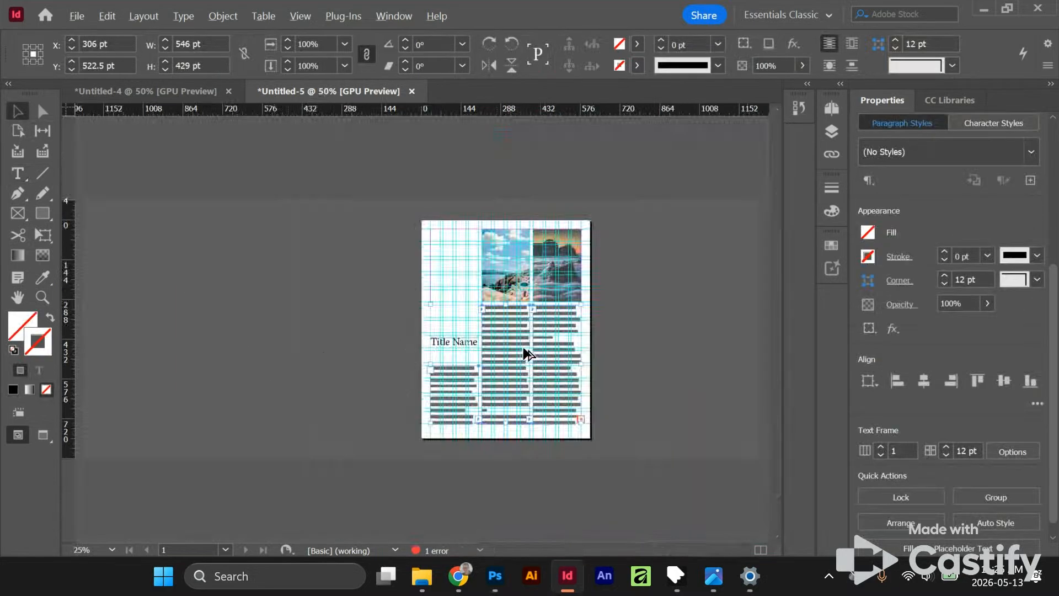
scroll(523, 350, "up", 2)
left_click_drag(324, 359, 286, 279)
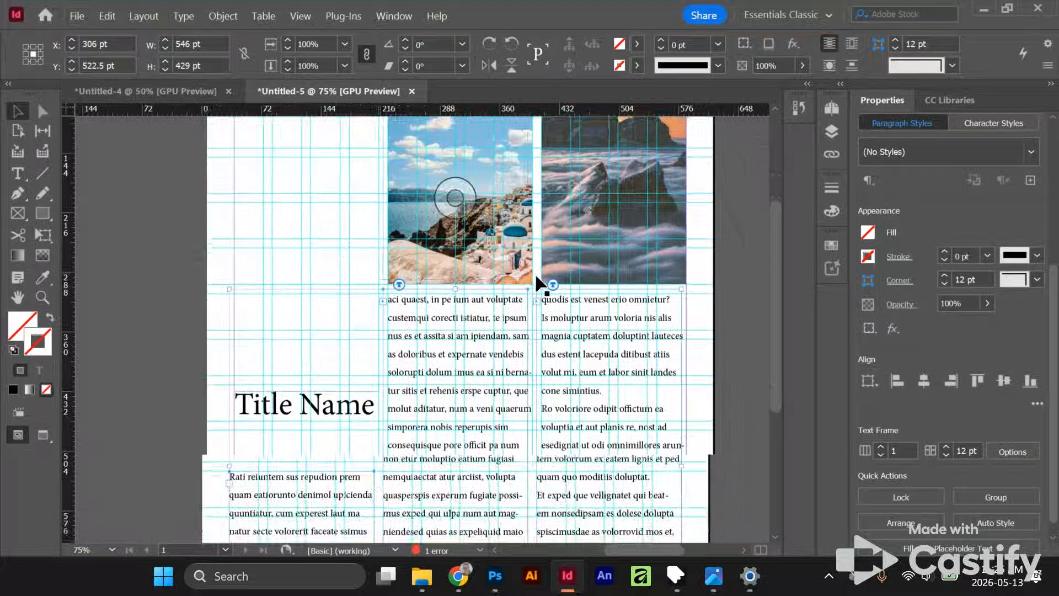
key("alt+Tab")
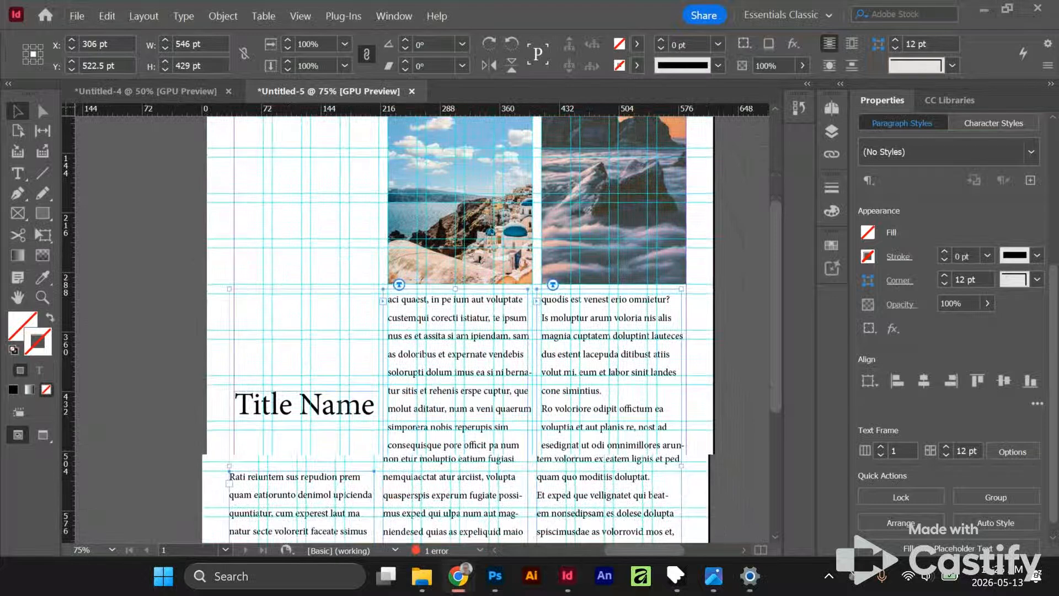